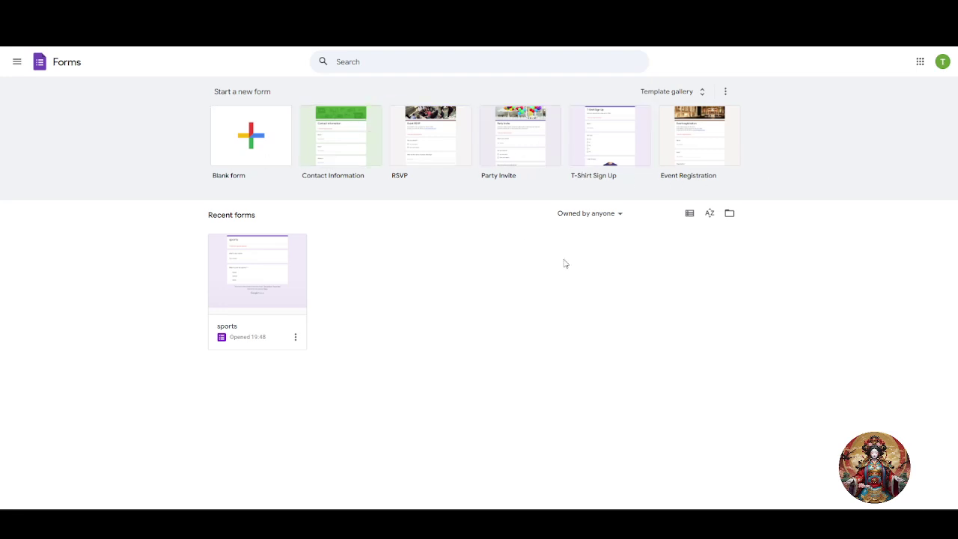
Create a new blank form.
left_click(688, 94)
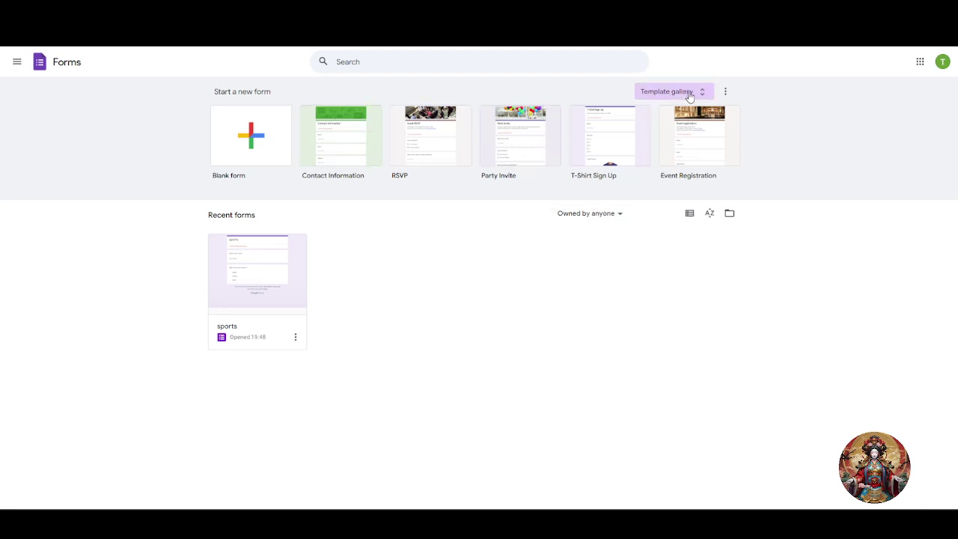
left_click(898, 188)
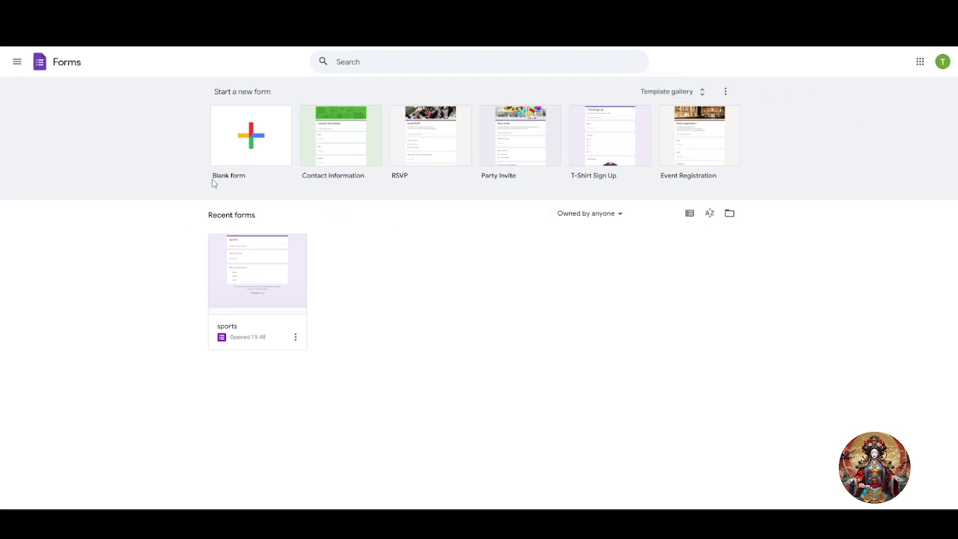
left_click(260, 142)
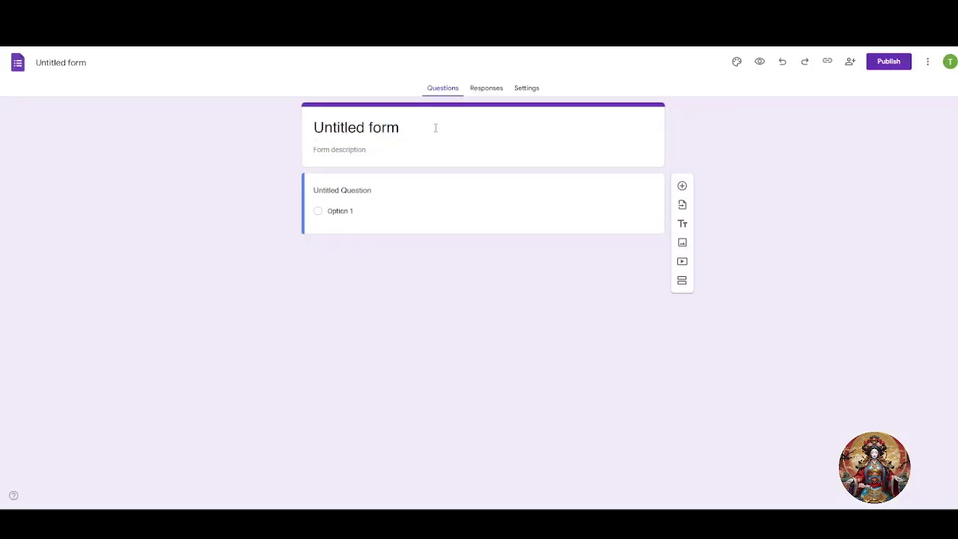
left_click(435, 128)
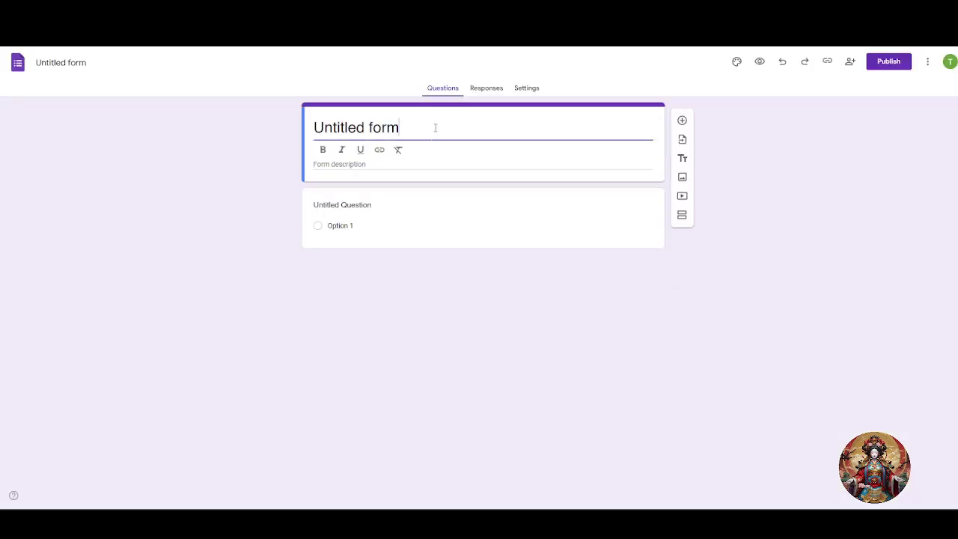
left_click_drag(434, 128, 229, 135)
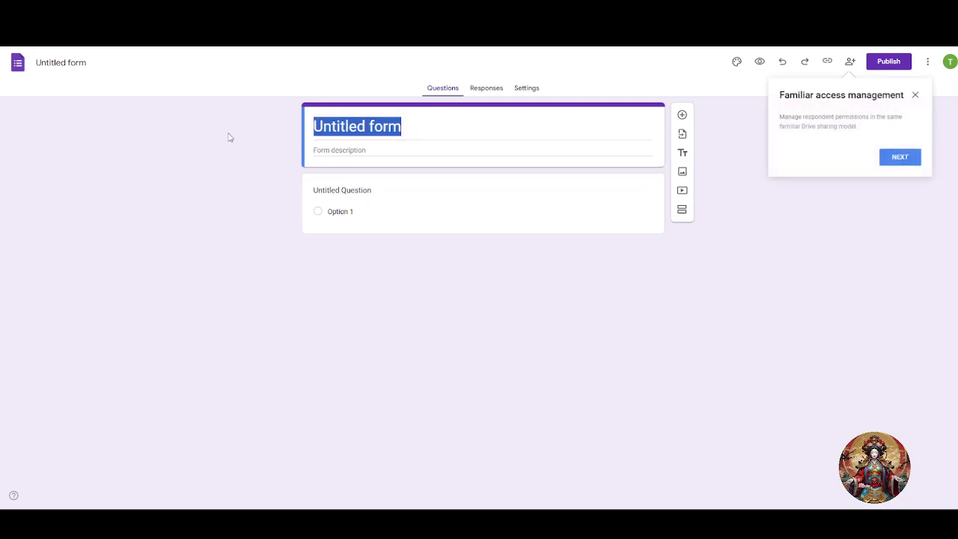
left_click(471, 124)
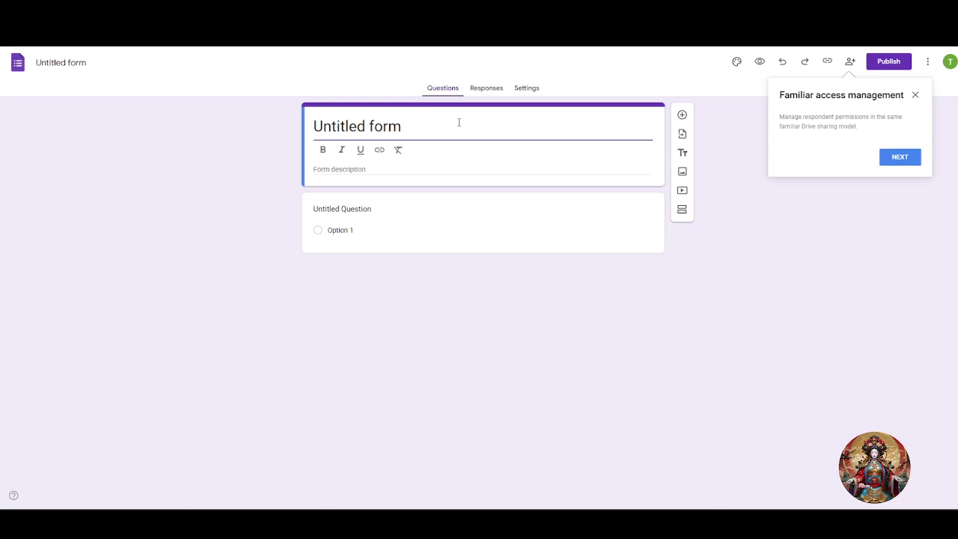
left_click_drag(457, 122, 310, 131)
key("BackSpace")
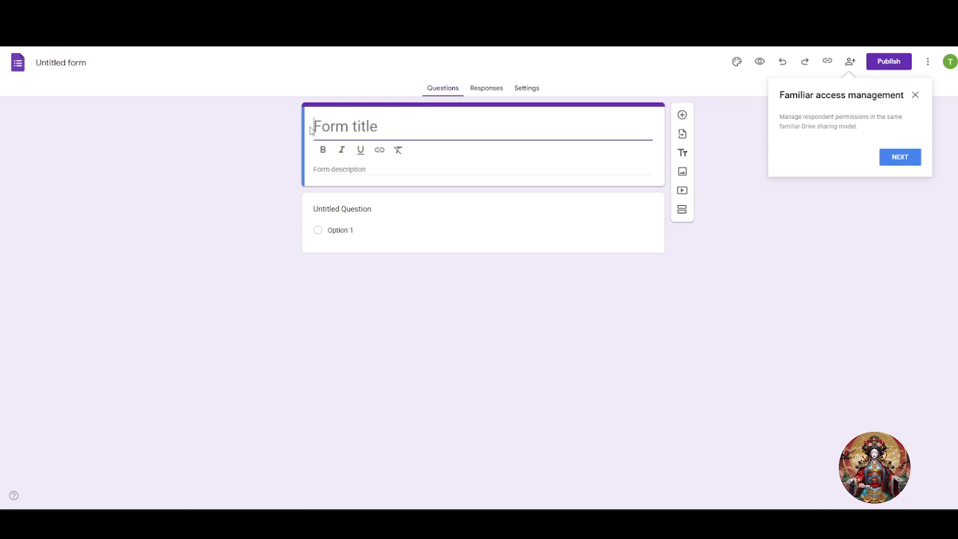
key("ctrl+z")
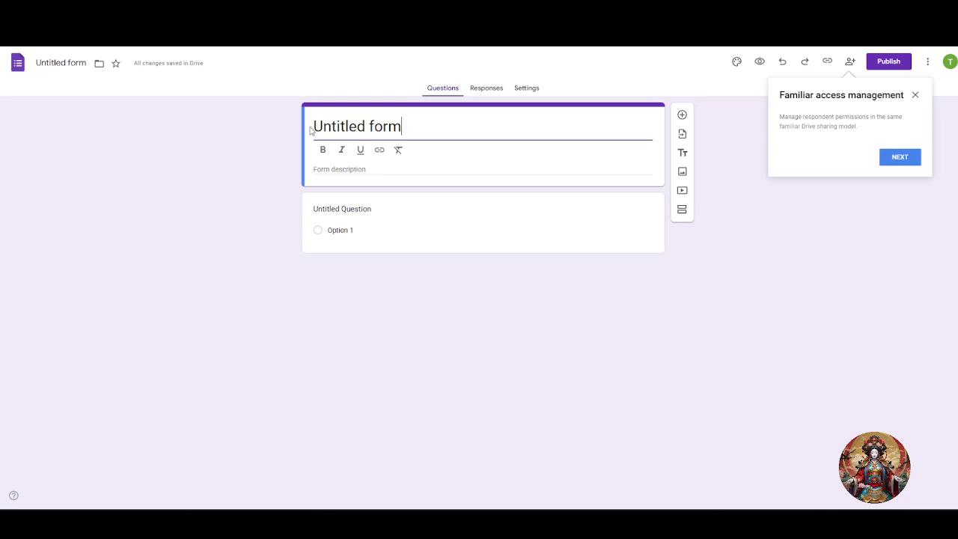
key("BackSpace")
key("BackSpace")
key("BackSpace")
key("BackSpace")
key("BackSpace")
key("BackSpace")
key("BackSpace")
key("BackSpace")
key("BackSpace")
key("BackSpace")
key("BackSpace")
key("BackSpace")
key("BackSpace")
key("ctrl+z")
type("Fav")
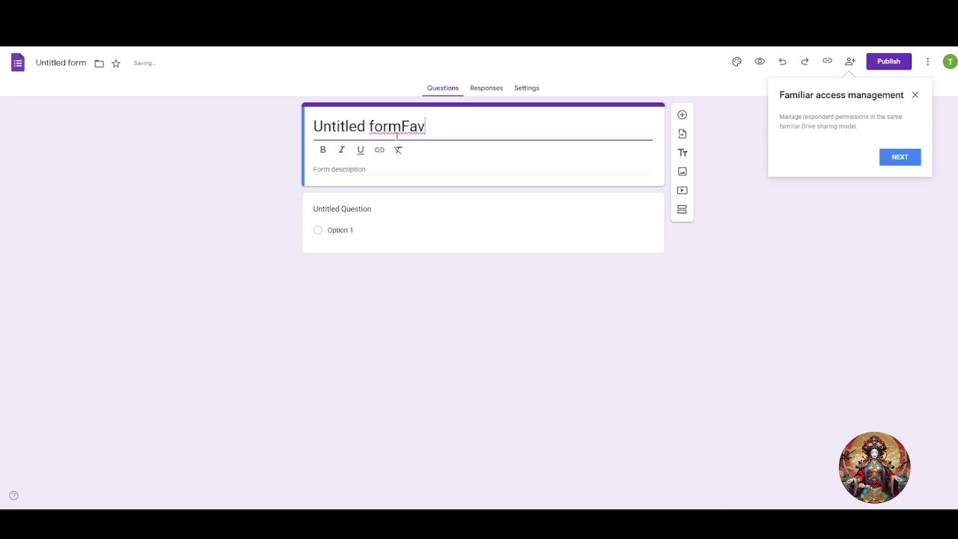
key("BackSpace")
key("BackSpace")
key("BackSpace")
Replace the form title with "Favourite sport survey" and correct the first word's spelling to "Favorite".
key("BackSpace")
key("BackSpace")
key("BackSpace")
key("BackSpace")
key("BackSpace")
key("BackSpace")
key("BackSpace")
key("BackSpace")
key("BackSpace")
key("BackSpace")
key("BackSpace")
key("BackSpace")
key("BackSpace")
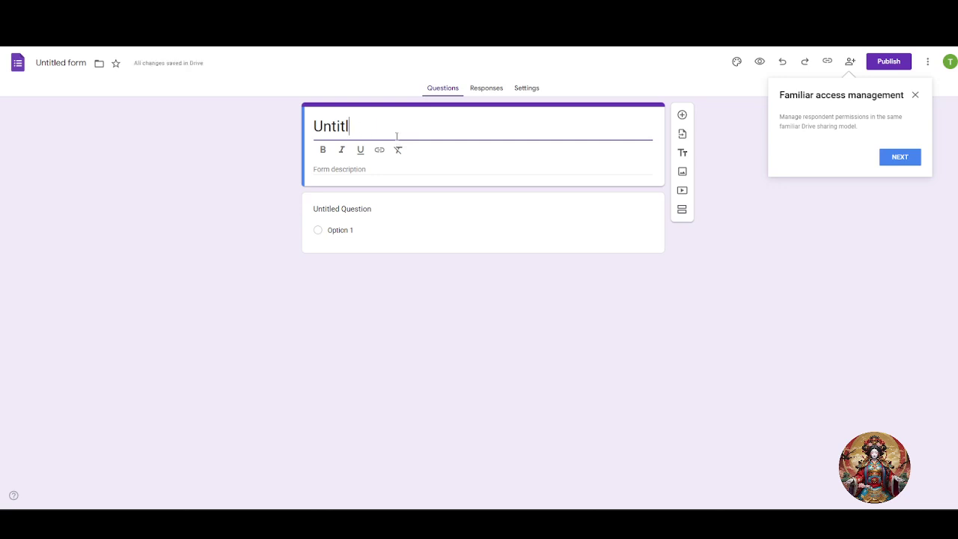
type("V")
key("BackSpace")
type("FA")
key("BackSpace")
type("ac")
key("BackSpace")
type("vou")
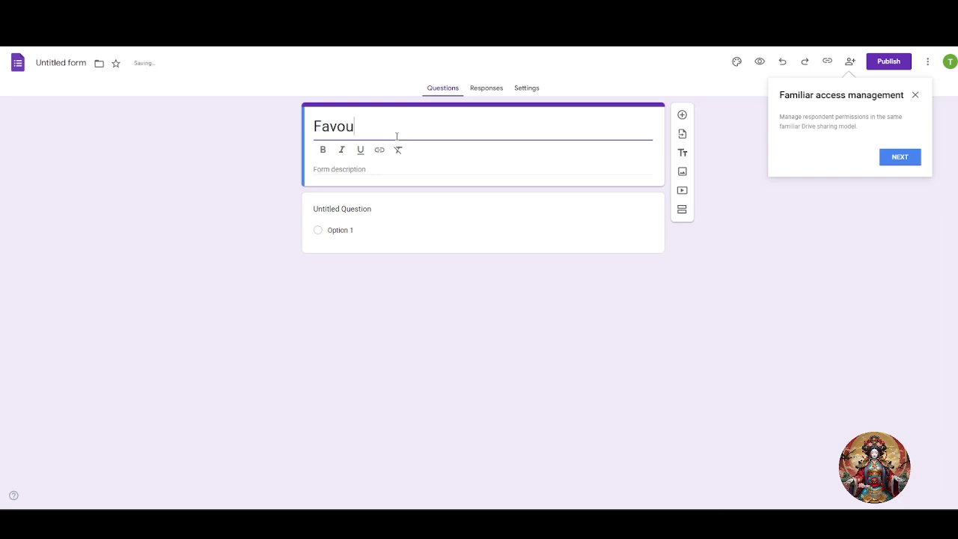
type("rite sport survey")
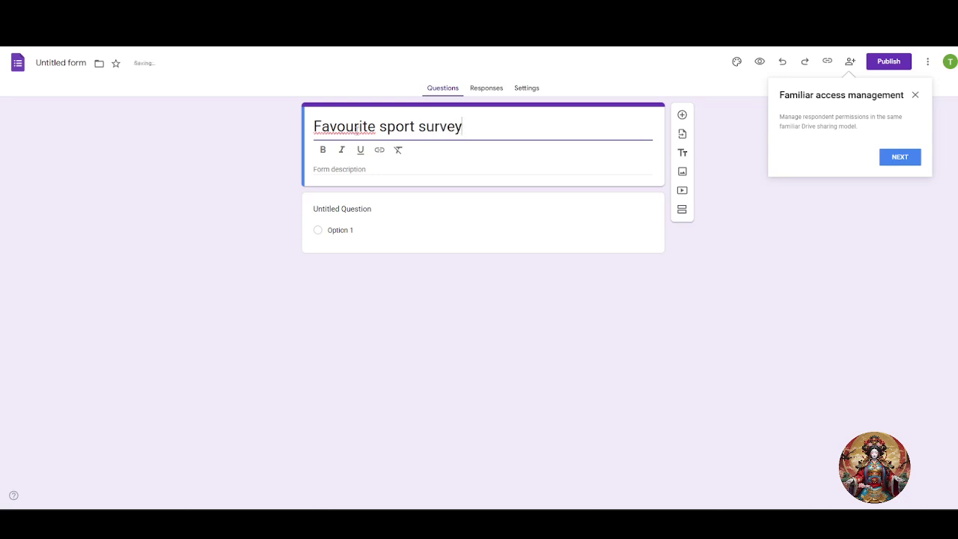
right_click(357, 127)
left_click(400, 144)
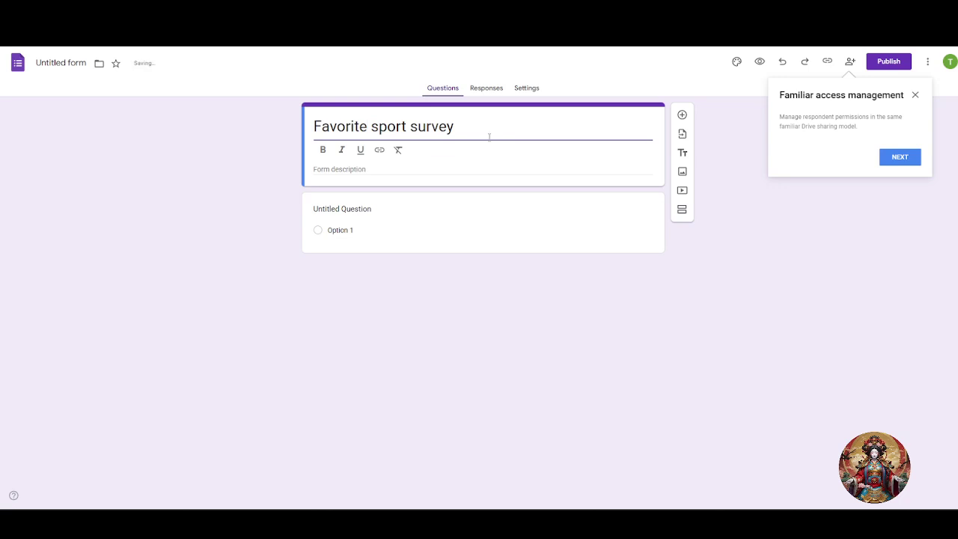
left_click(409, 170)
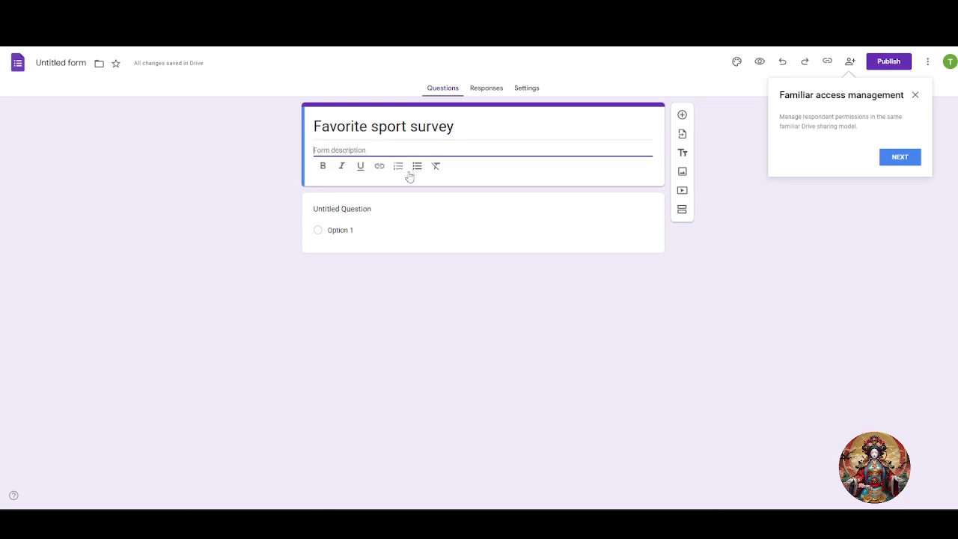
left_click(453, 205)
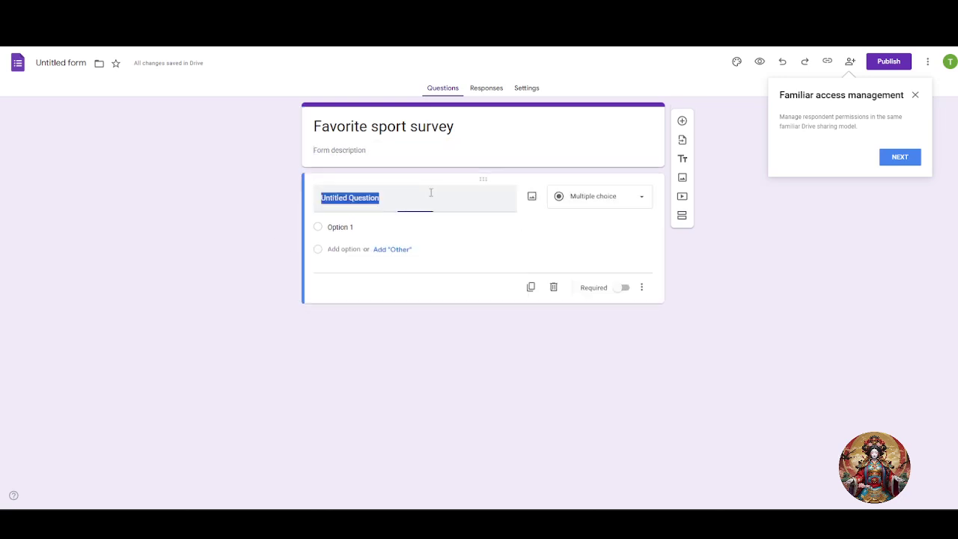
left_click(218, 229)
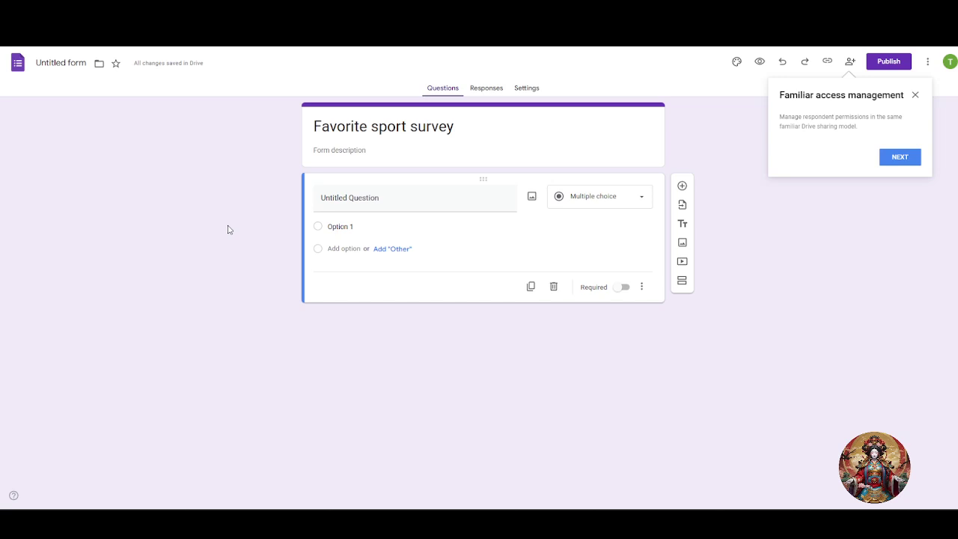
Replace the untitled question's text with "What is your name".
left_click(393, 198)
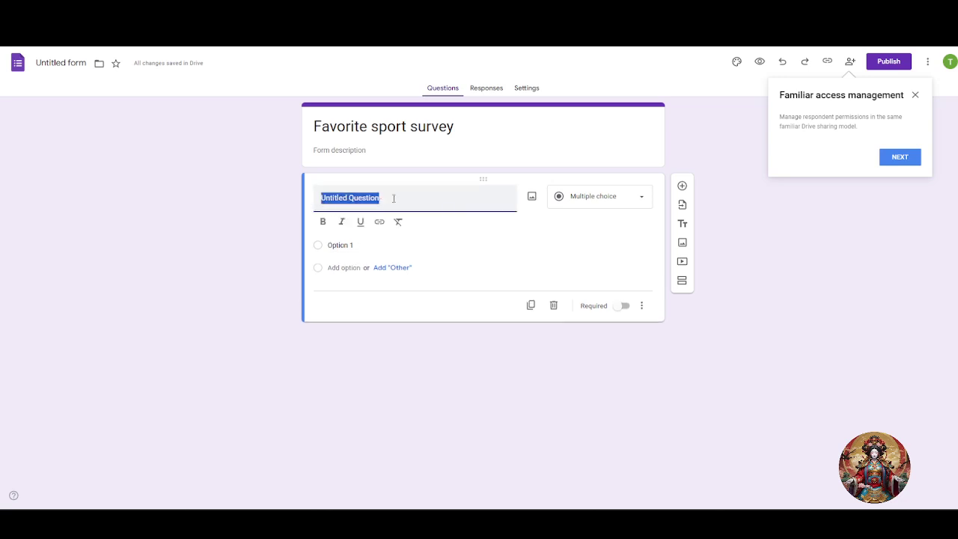
left_click(400, 199)
left_click_drag(421, 203, 236, 191)
key("BackSpace")
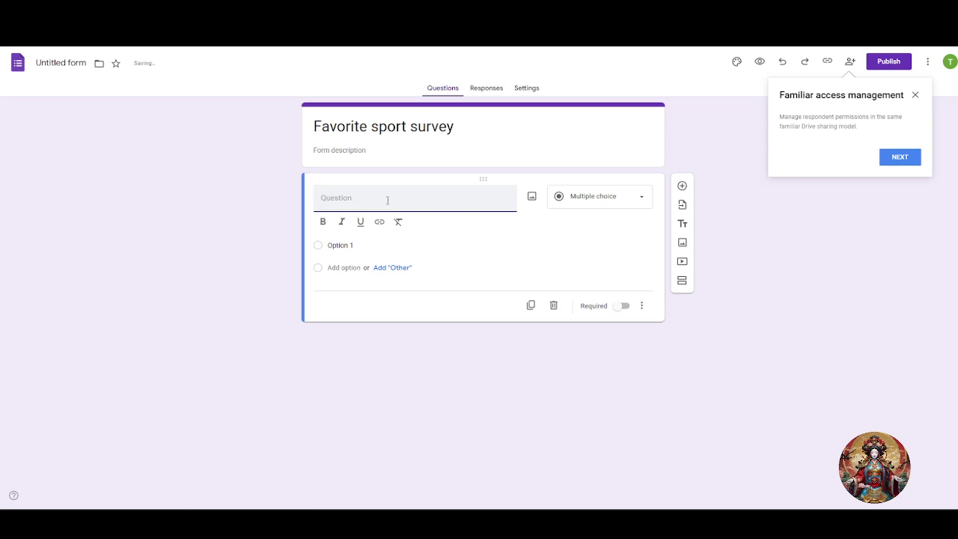
type("What is your name")
Change the name question's type to Short answer and make it required.
left_click(606, 204)
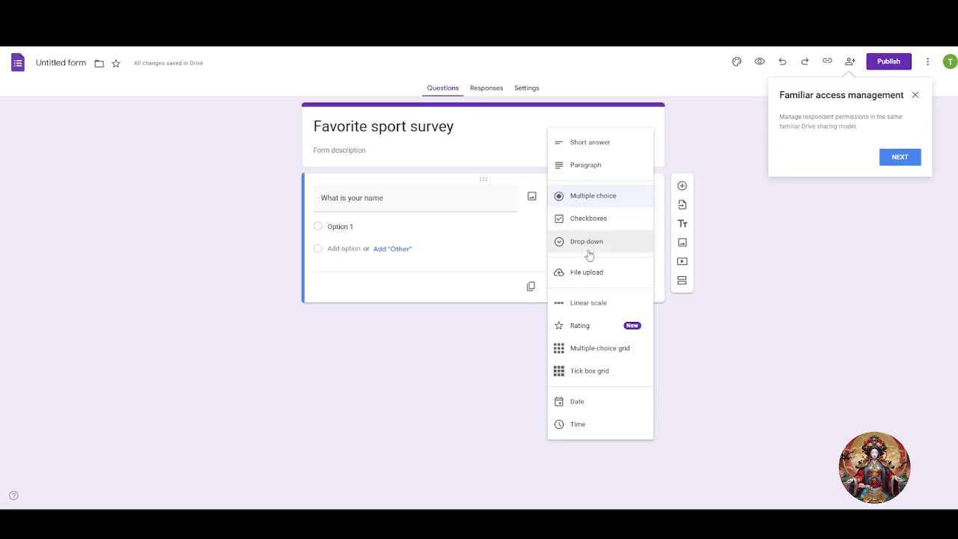
left_click(602, 148)
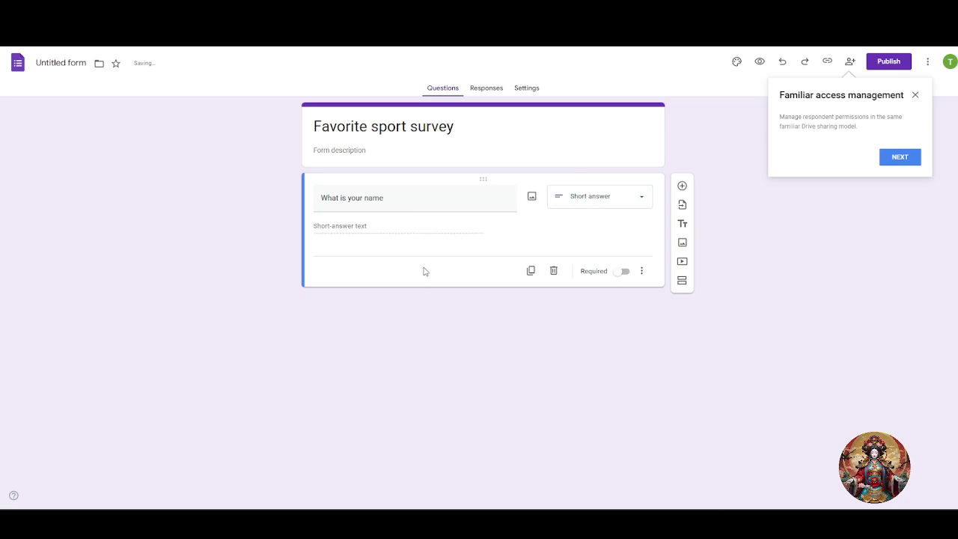
left_click(626, 275)
Add a question mark at the end of the name question so it reads "What is your name ?".
left_click(393, 199)
left_click(404, 204)
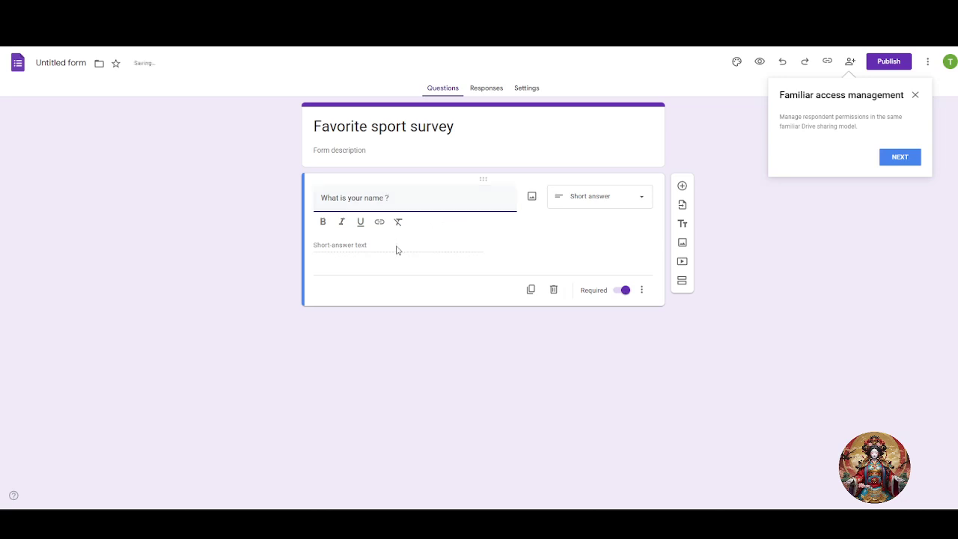
left_click(385, 374)
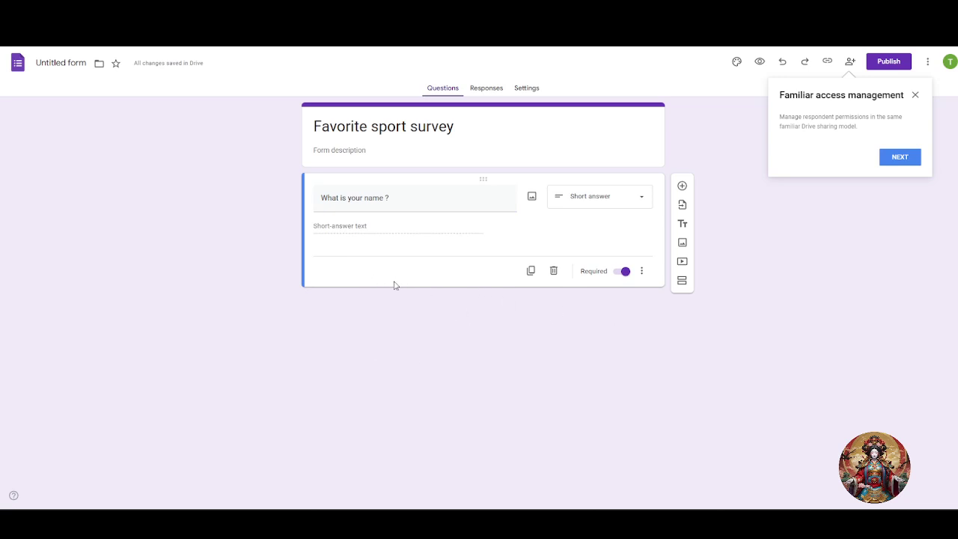
Add a second question reading "What is your age group?" with the Multiple choice type.
left_click(682, 187)
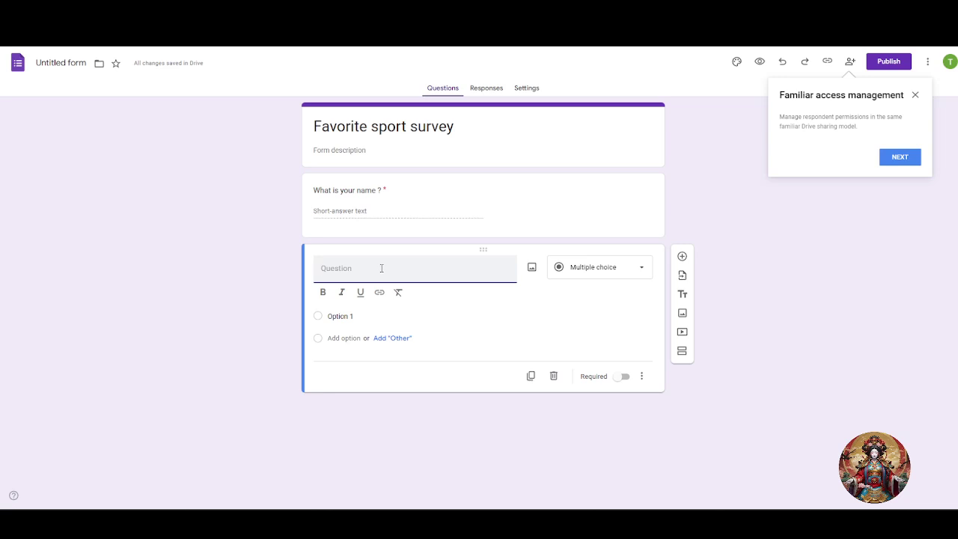
type("What is your age group?")
left_click(597, 273)
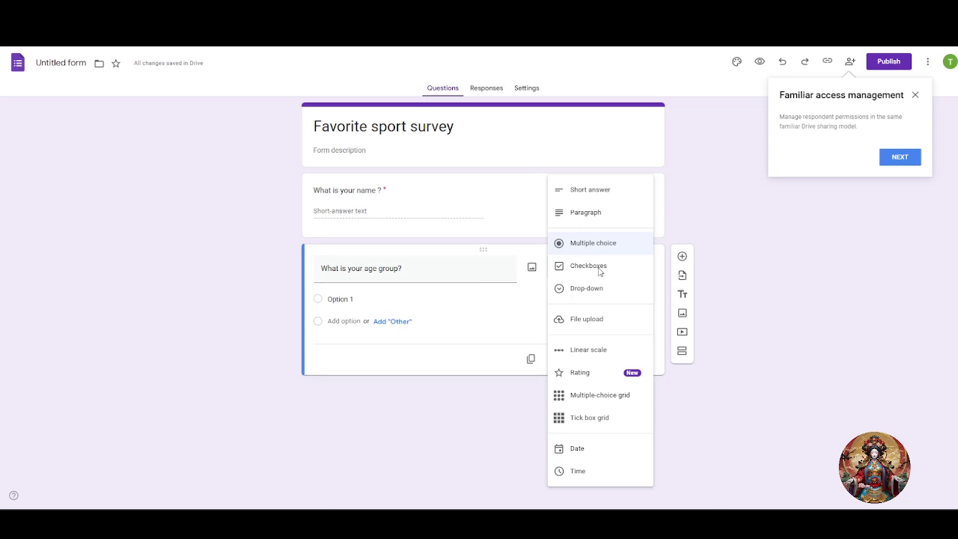
left_click(611, 243)
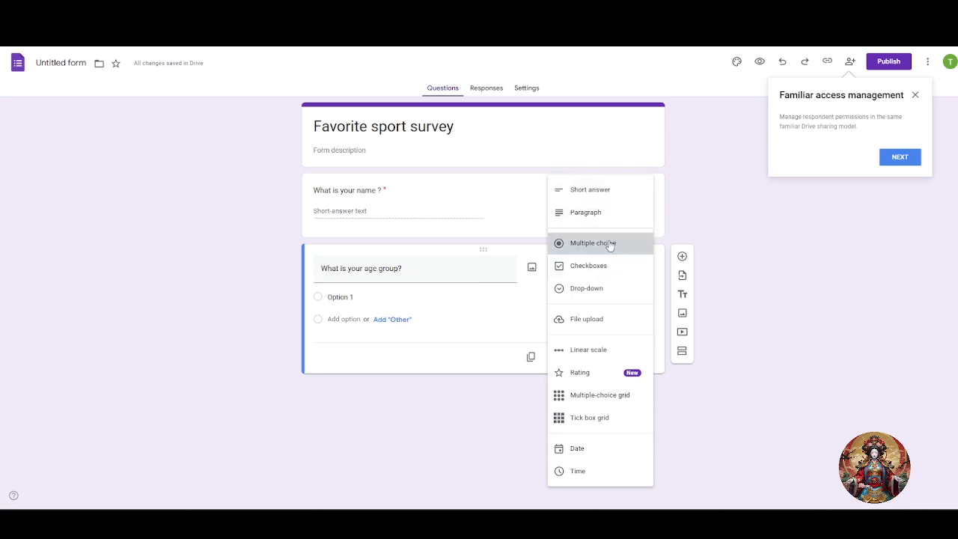
Enter "Under 18" and "18-30" as the first two answer options of the age group question.
left_click(367, 293)
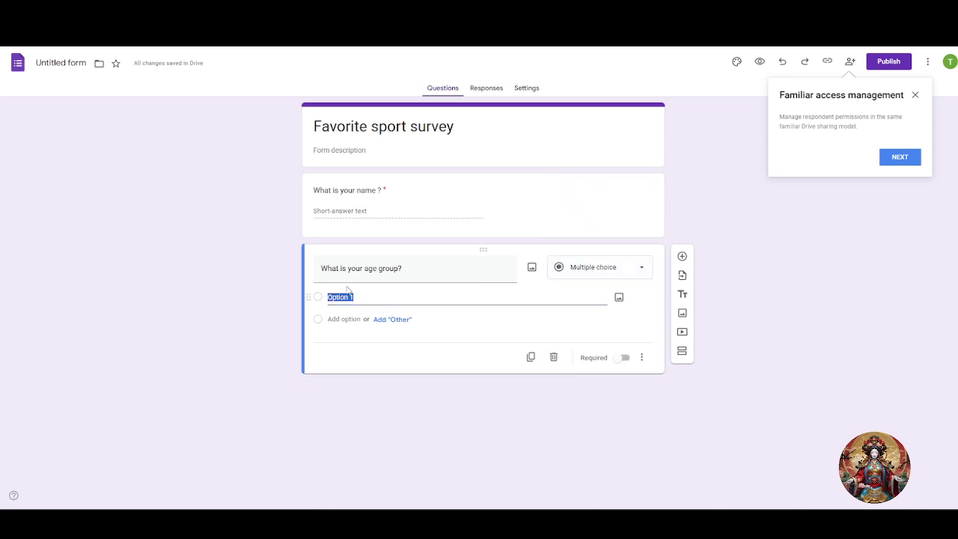
key("BackSpace")
type("Under 18")
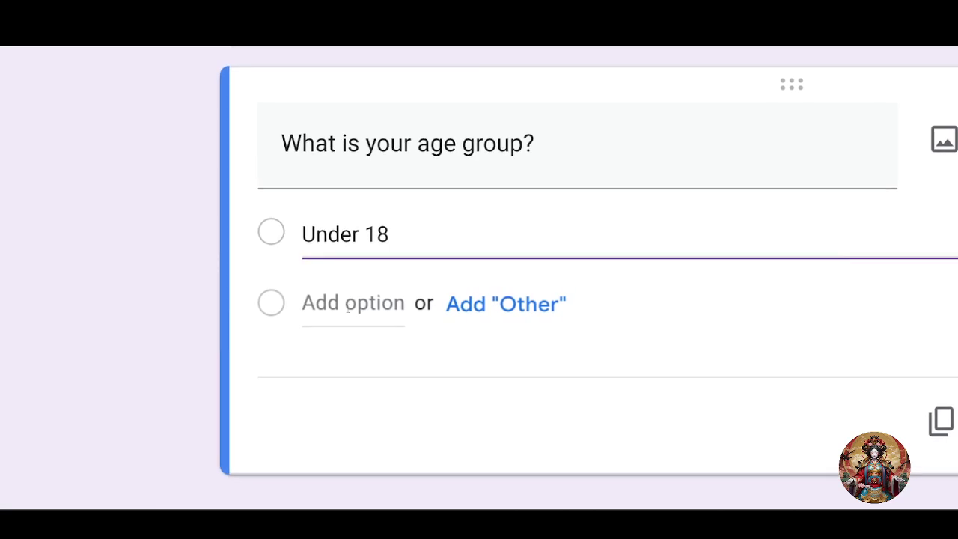
left_click(348, 305)
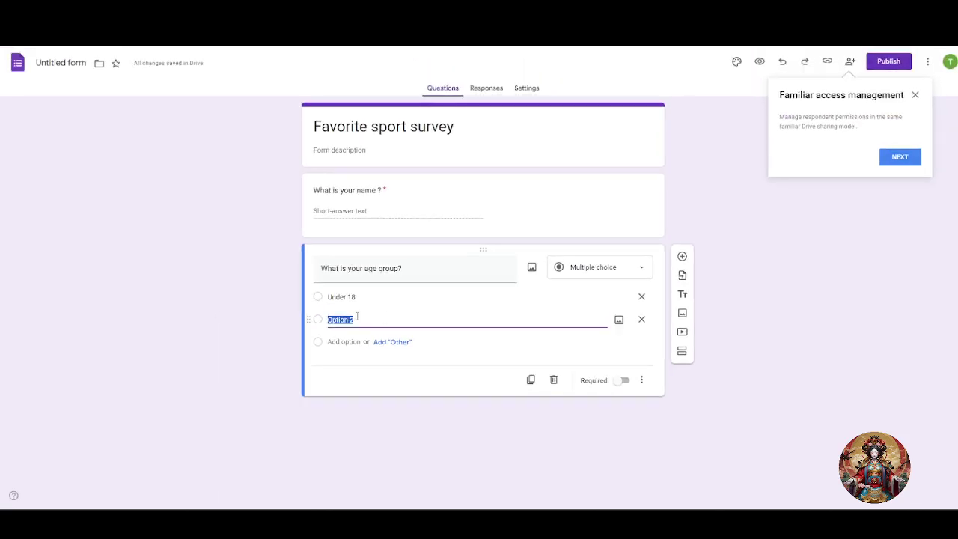
left_click_drag(388, 321, 238, 320)
key("BackSpace")
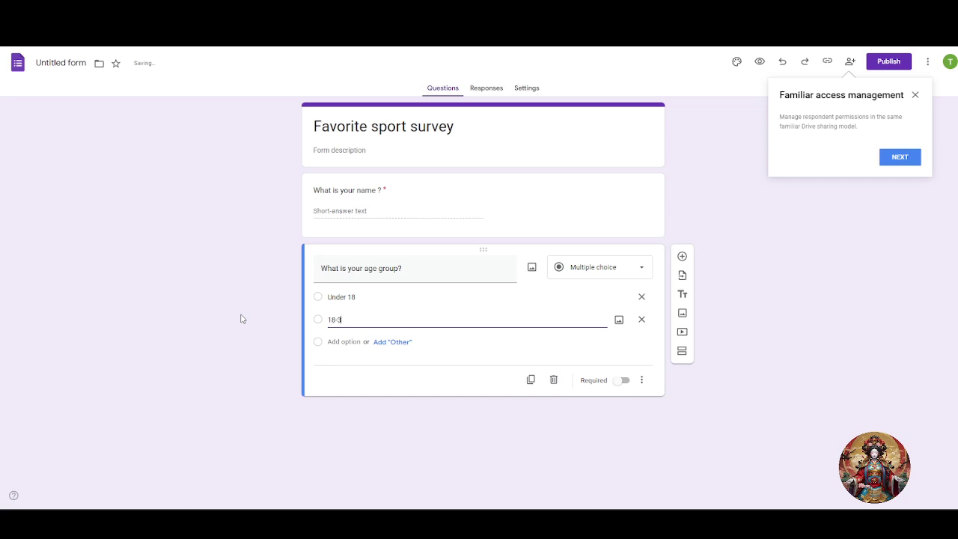
Add "31-45" and "46+" as the third and fourth answer options of the age group question.
left_click(349, 342)
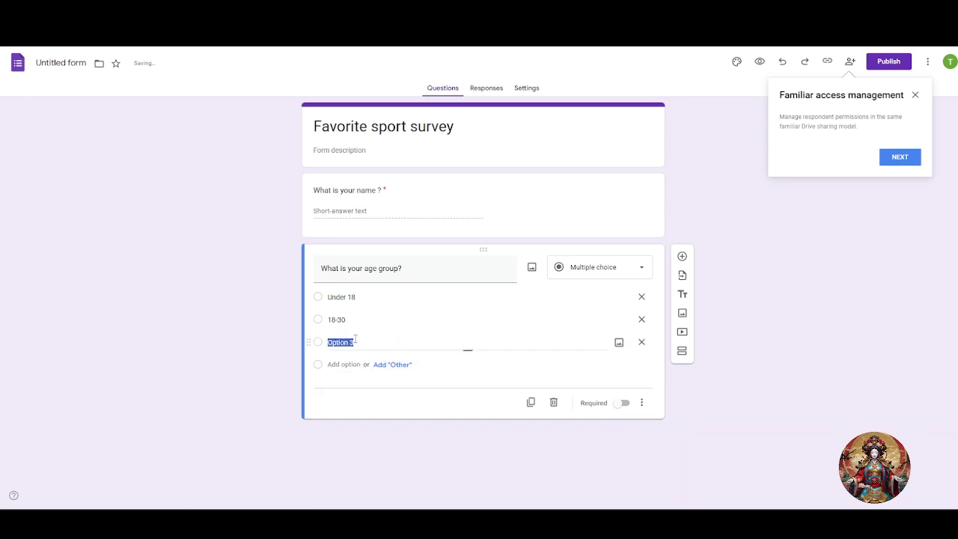
type("31")
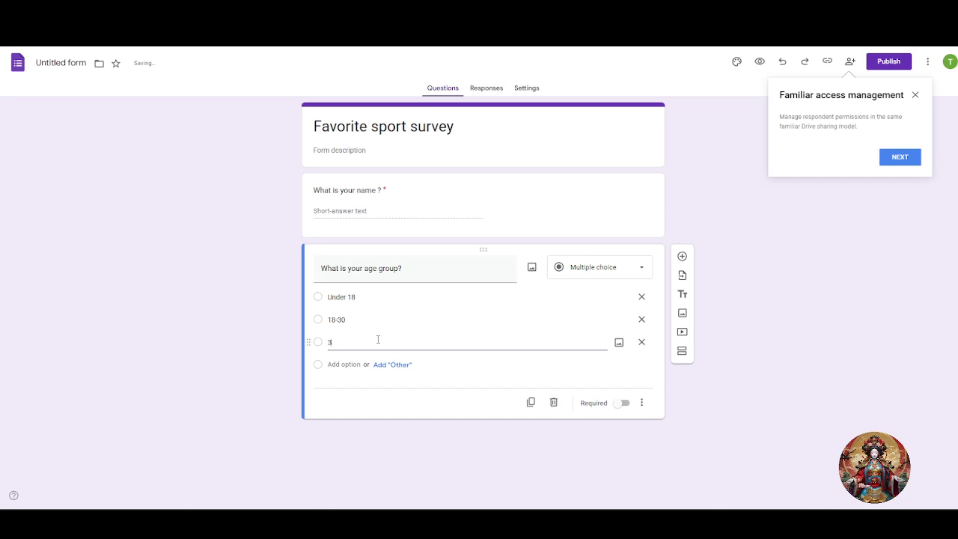
type("-45")
left_click(349, 364)
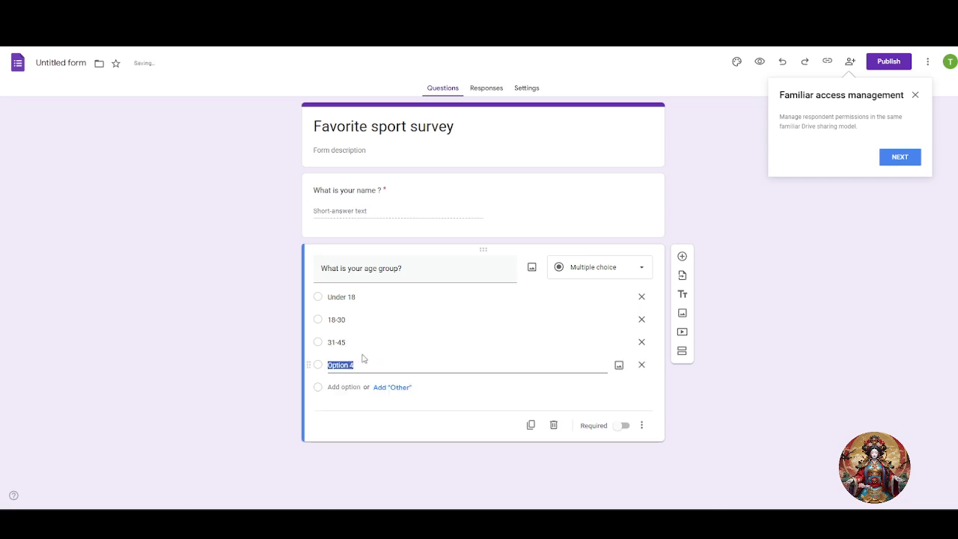
key("BackSpace")
type("46+")
left_click(248, 385)
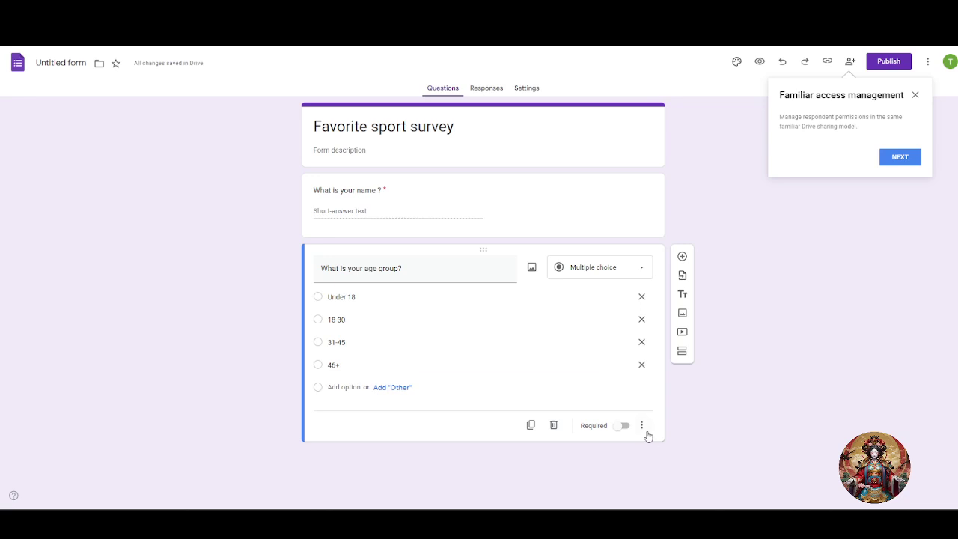
Make the age group question required and add a new blank question below it.
left_click(623, 426)
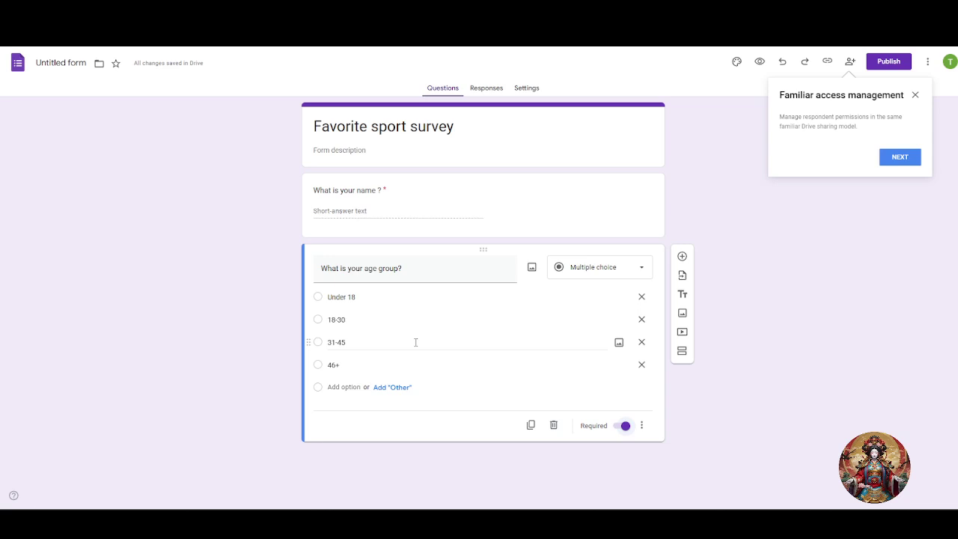
left_click(681, 256)
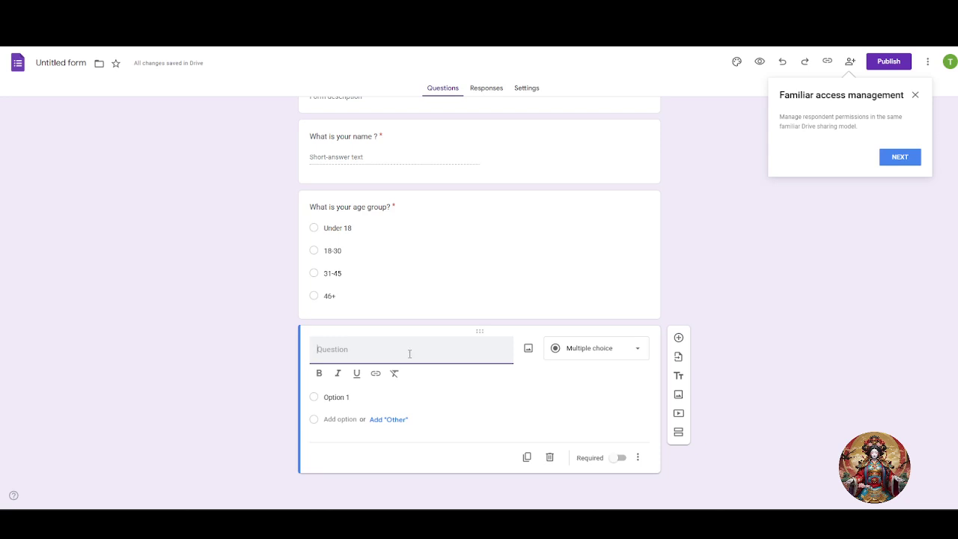
Enter "Which sport do you like or enjoy the most?" as the third question, keeping the Multiple choice type.
type("Which sport do you lik")
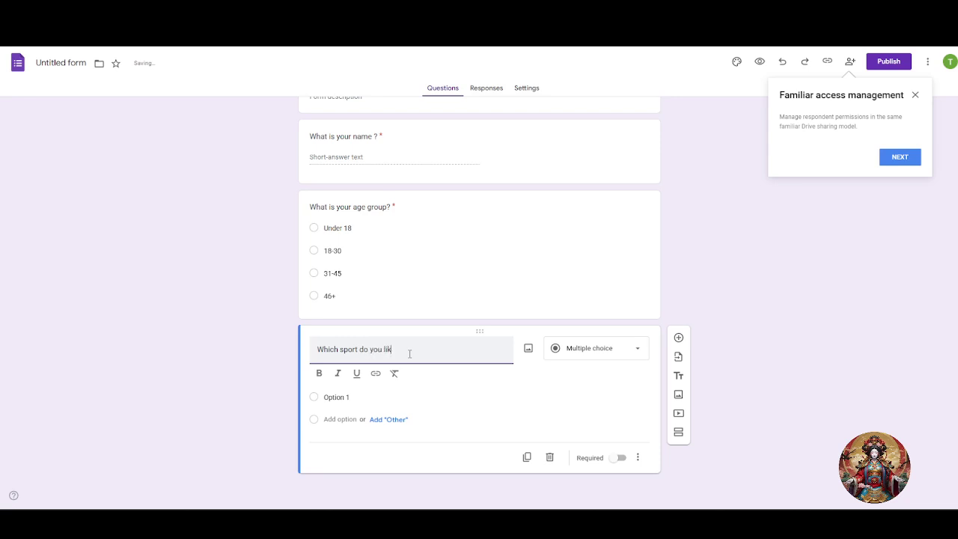
type("e or enjoy the most?")
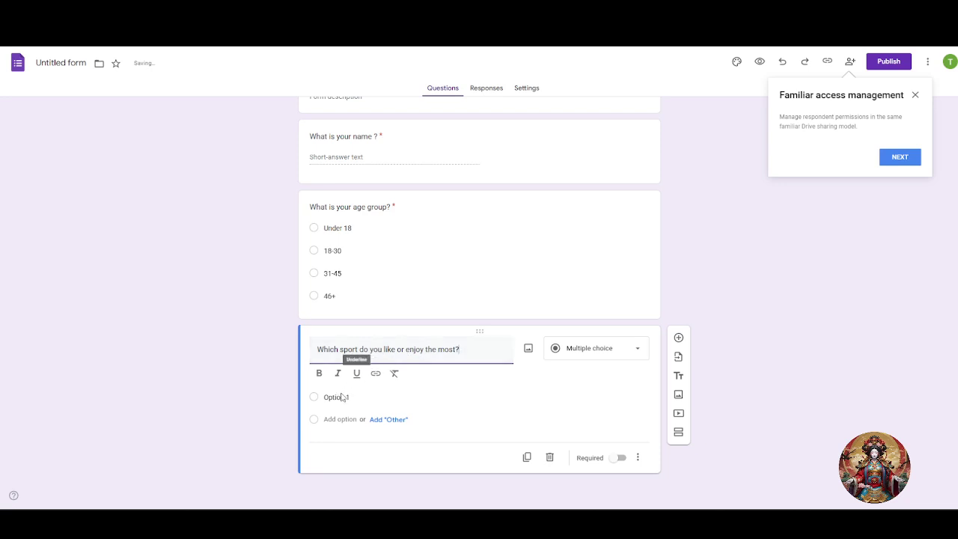
left_click(184, 385)
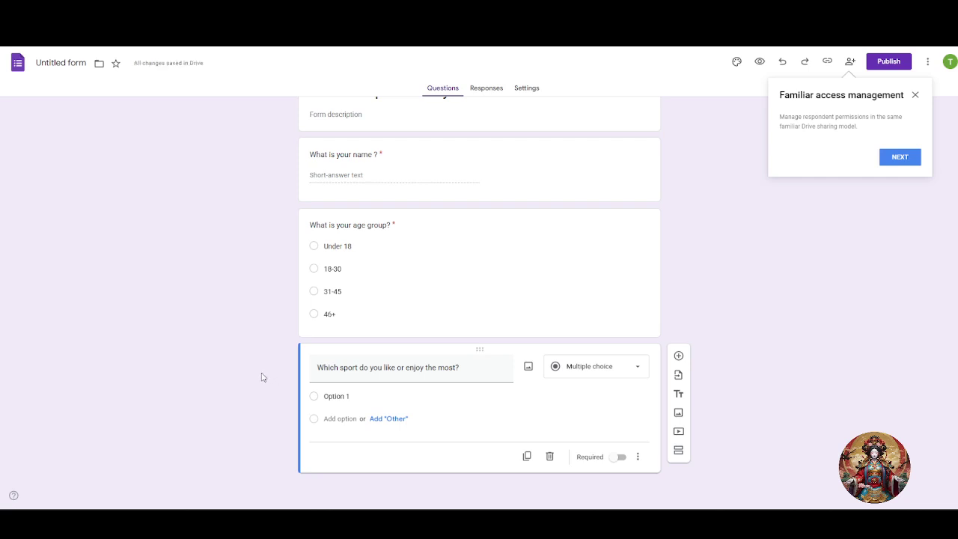
left_click(627, 370)
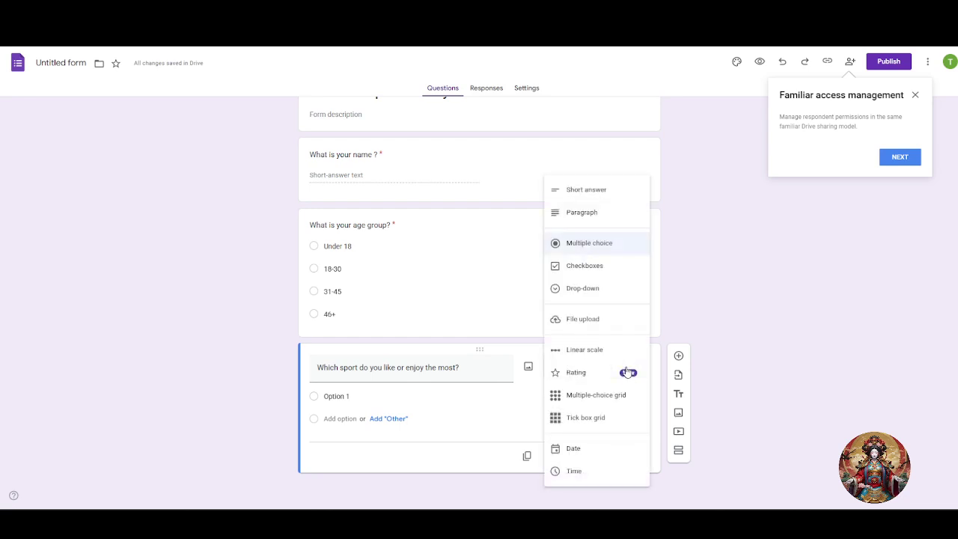
left_click(587, 244)
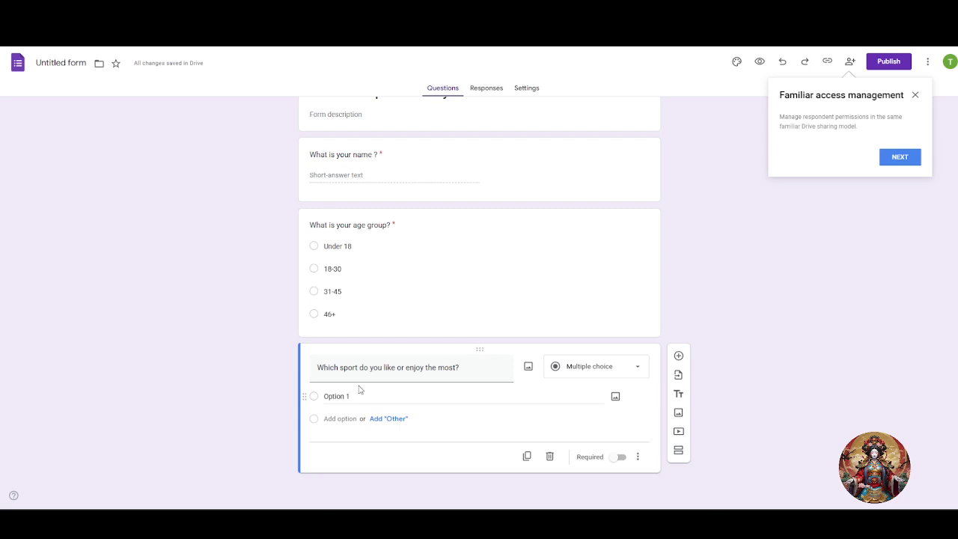
Enter "Football" and "Cricket" as the first two answer options of the sport question.
left_click(358, 392)
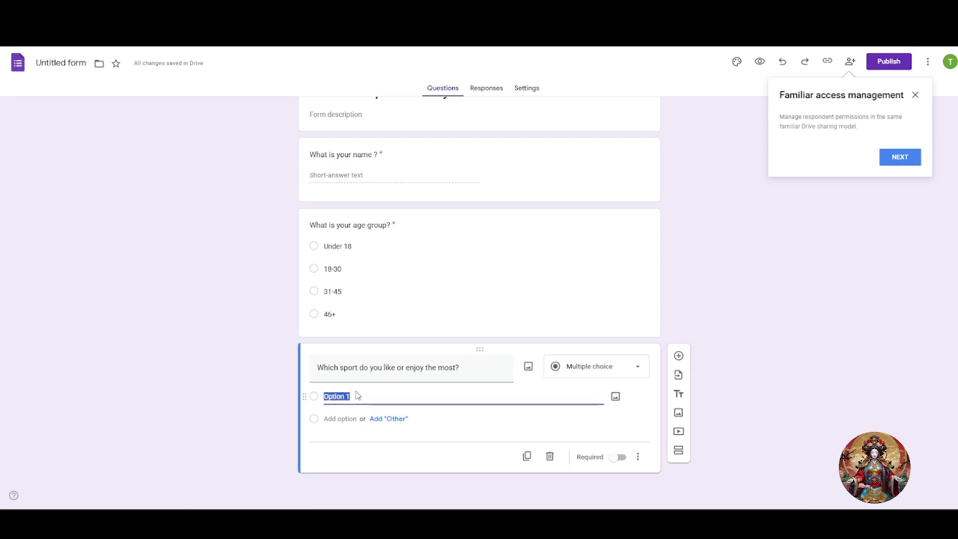
type("football")
left_click(348, 418)
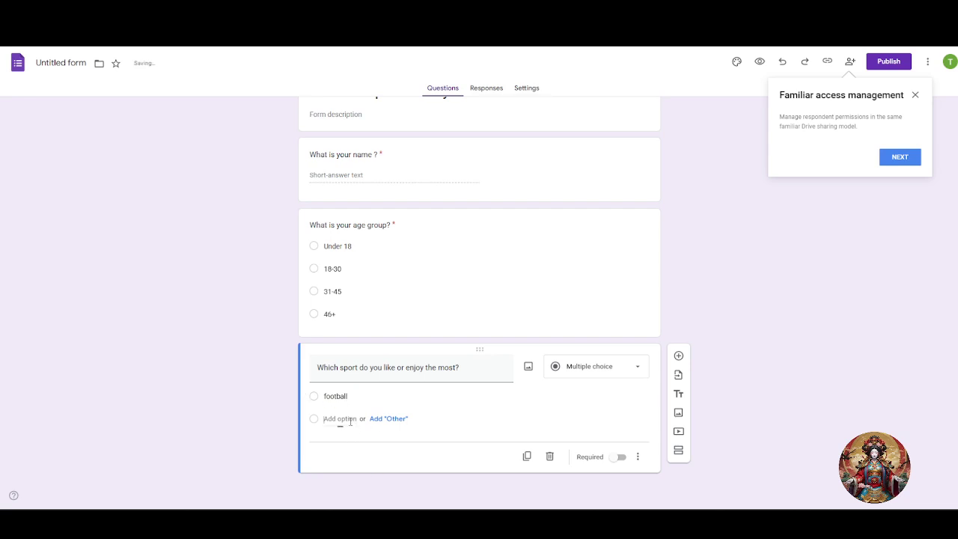
type("Cricket")
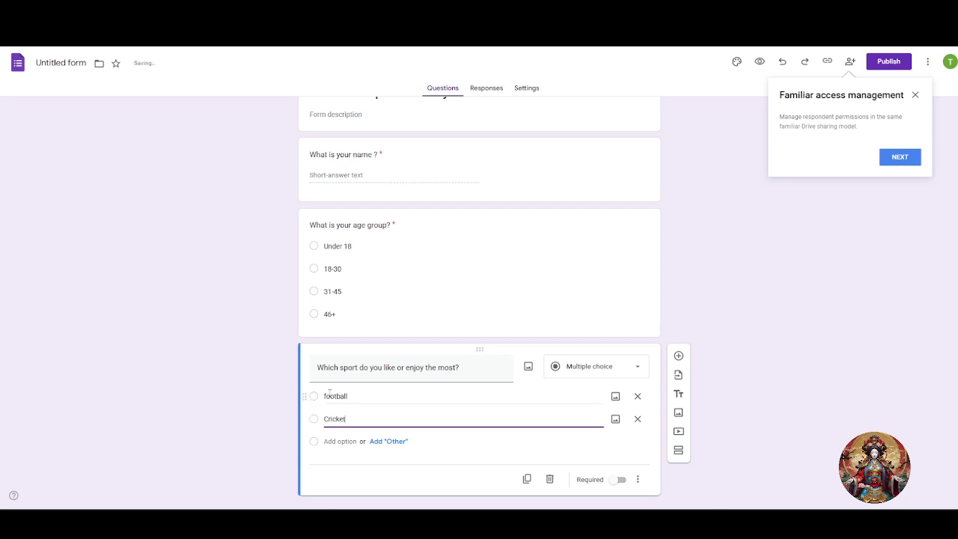
left_click(329, 394)
left_click(326, 396)
left_click_drag(324, 396, 330, 392)
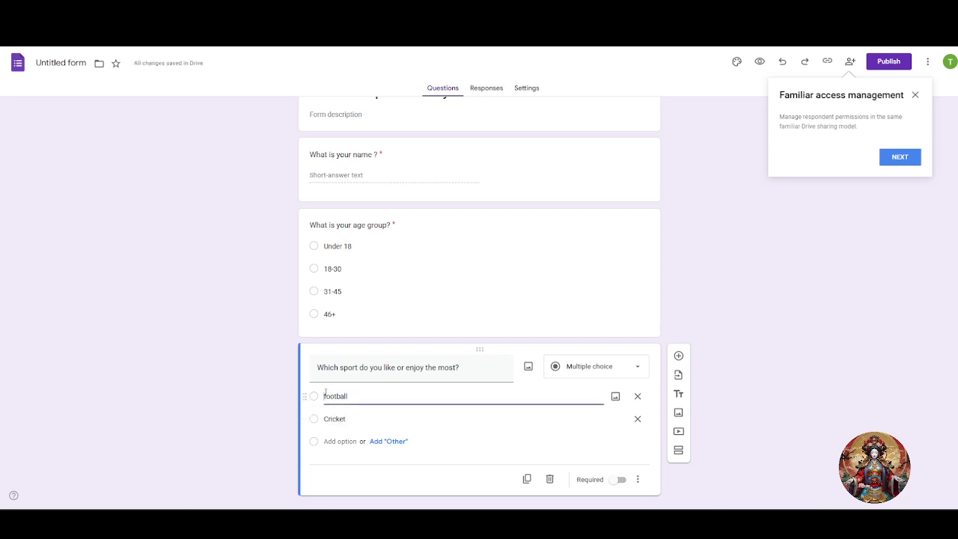
type("F")
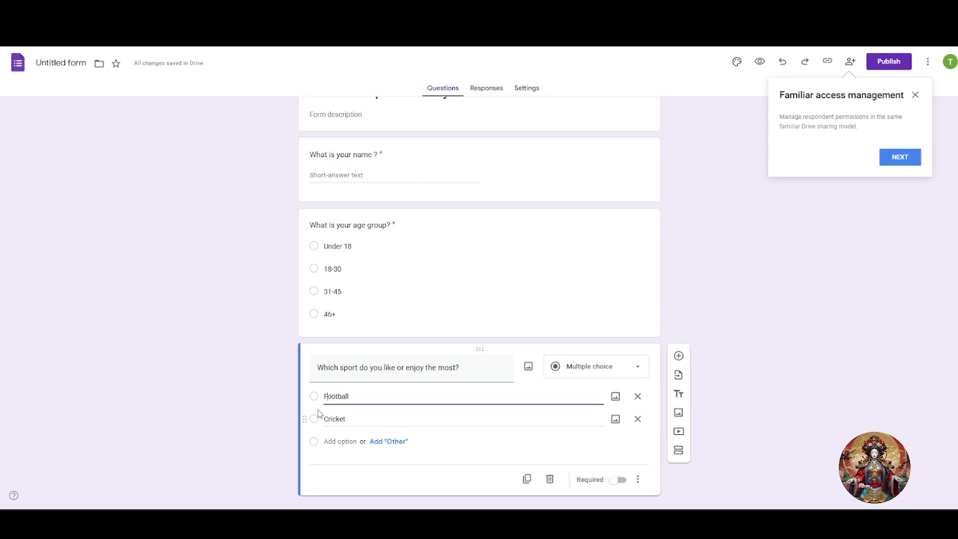
Add "Tennis" and "Basketball" as the third and fourth answer options of the sport question.
left_click(346, 441)
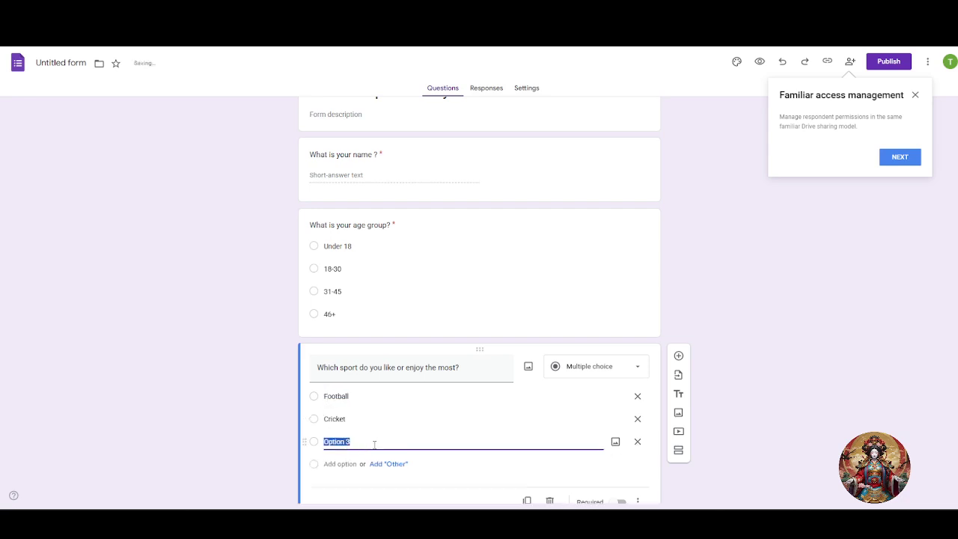
type("Tennis")
left_click(341, 463)
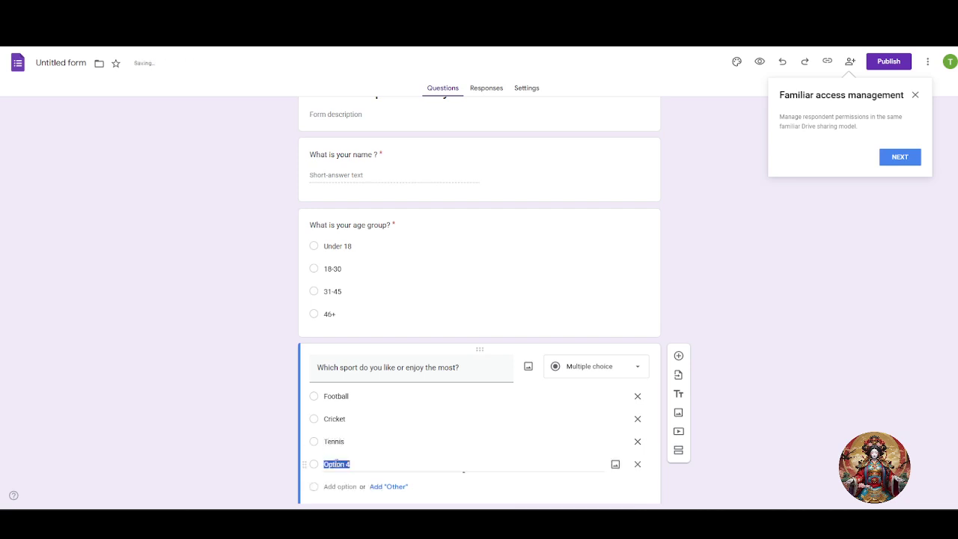
key("BackSpace")
type("Basketball")
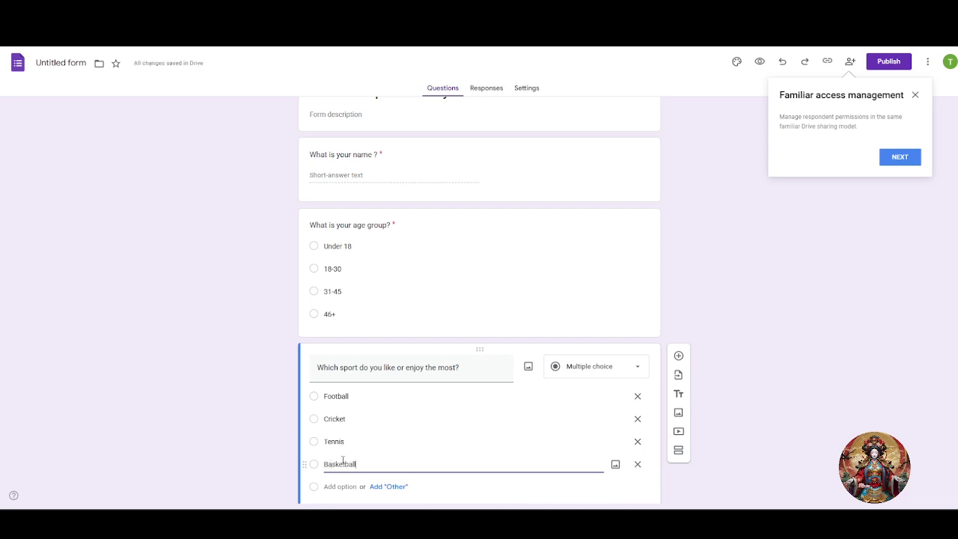
scroll(867, 301, "down", 1)
left_click(805, 301)
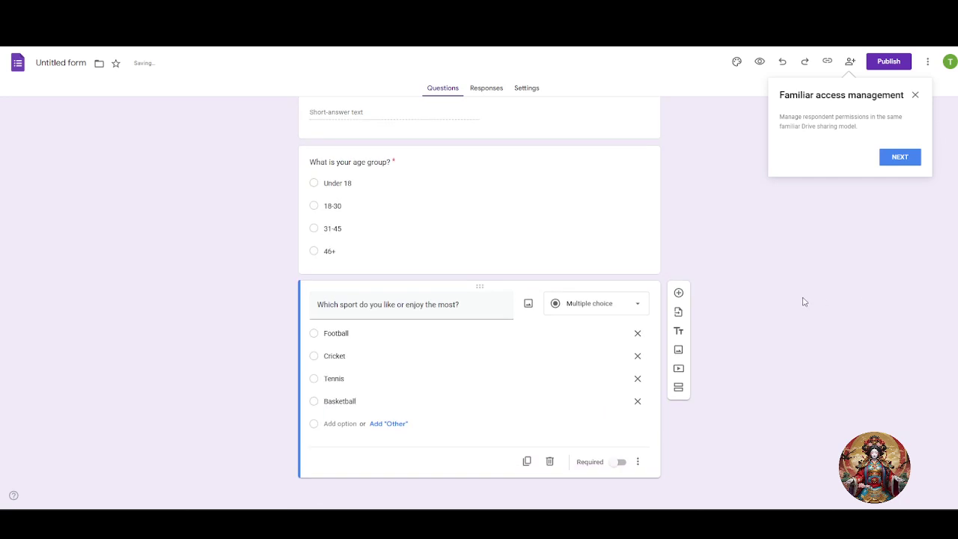
Make the sport question required and look over its additional display options.
left_click(615, 464)
left_click(610, 468)
left_click(618, 462)
left_click(637, 463)
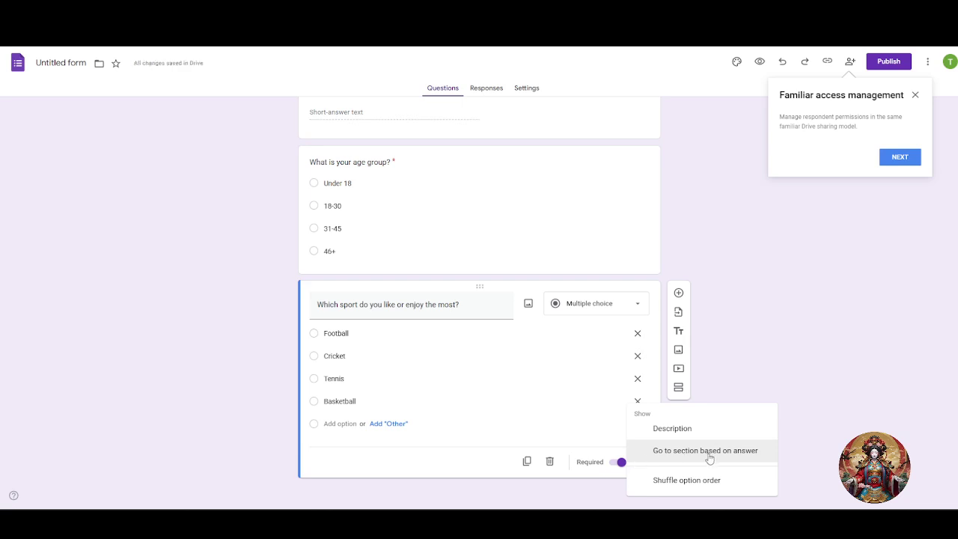
left_click(868, 425)
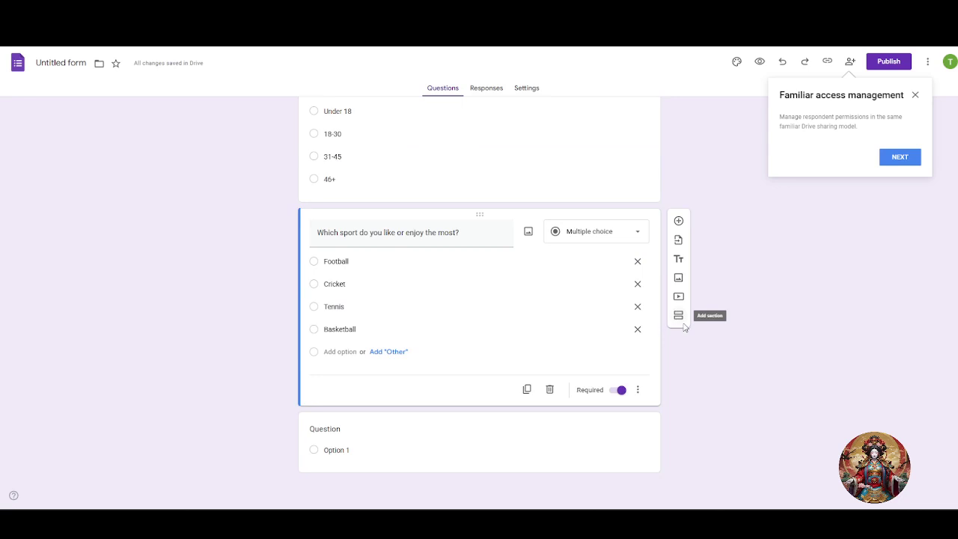
Add new sections after the sport question until the form has five sections.
left_click(677, 315)
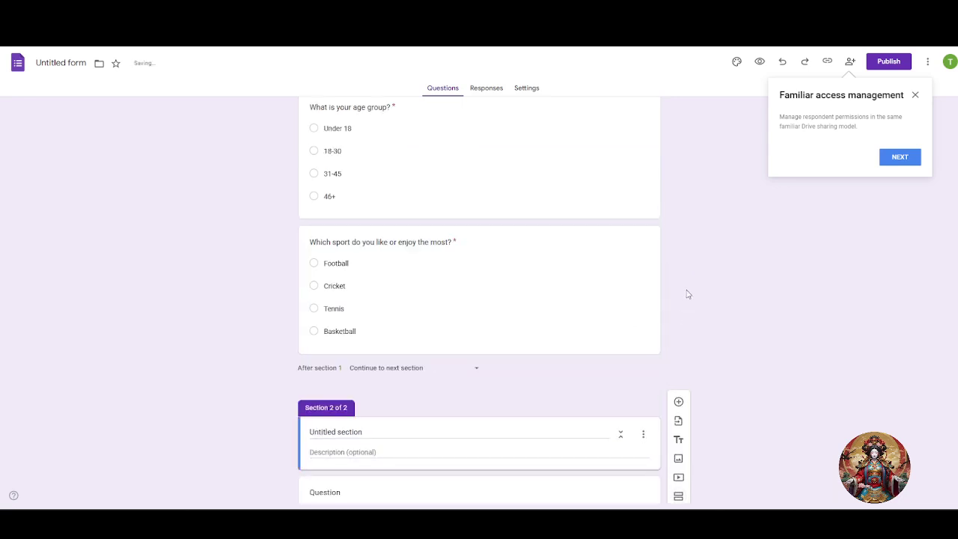
left_click(633, 274)
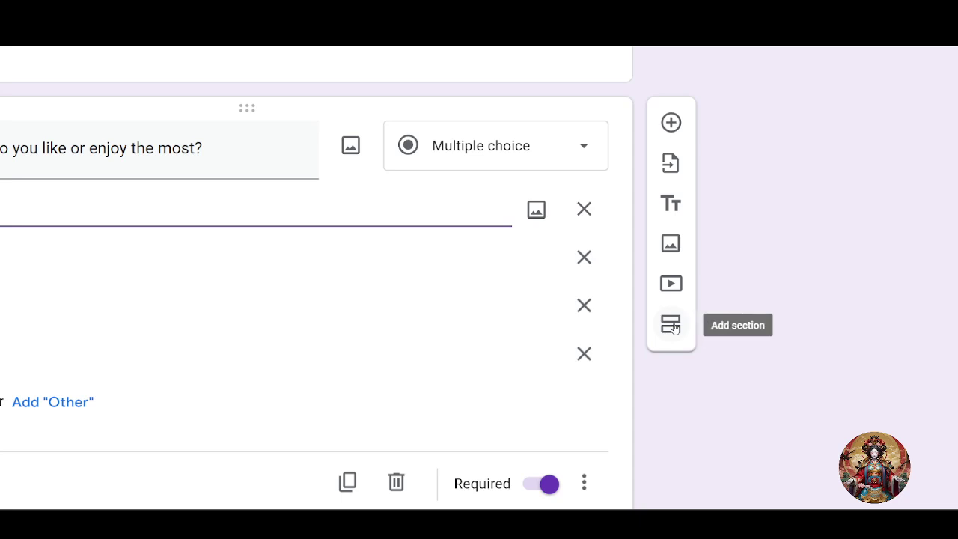
left_click(672, 325)
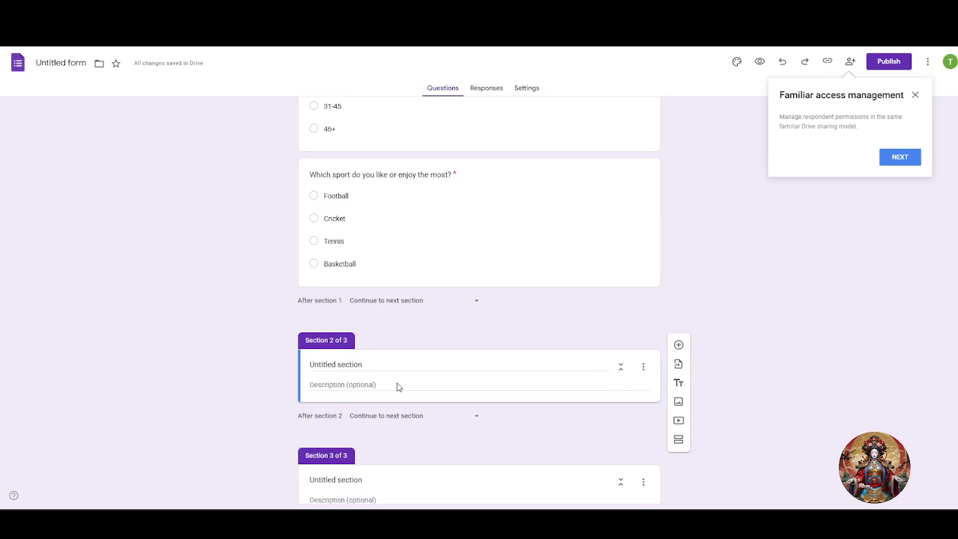
scroll(498, 446, "down", 2)
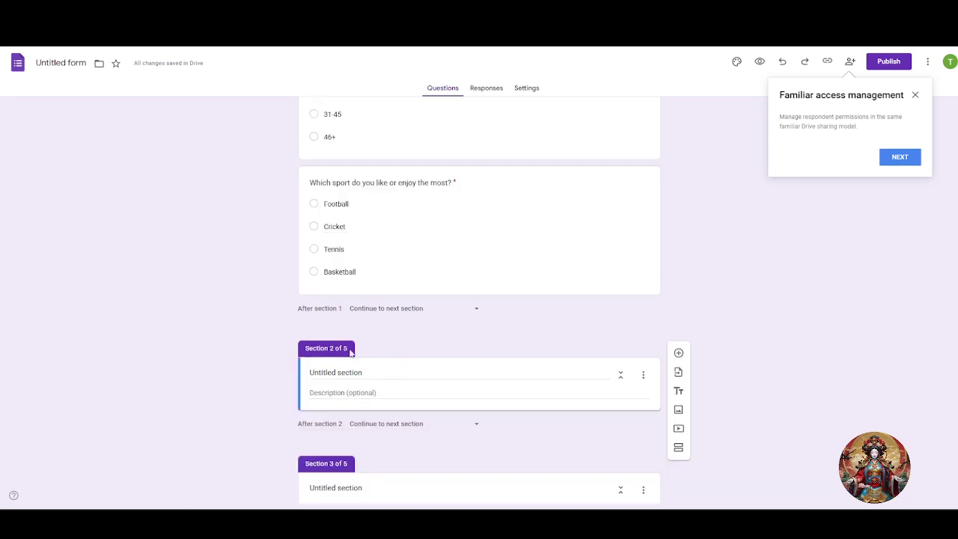
Examine the newly added sections and the sport question above them.
scroll(389, 380, "down", 1)
scroll(390, 378, "down", 3)
scroll(404, 389, "up", 1)
scroll(400, 412, "down", 1)
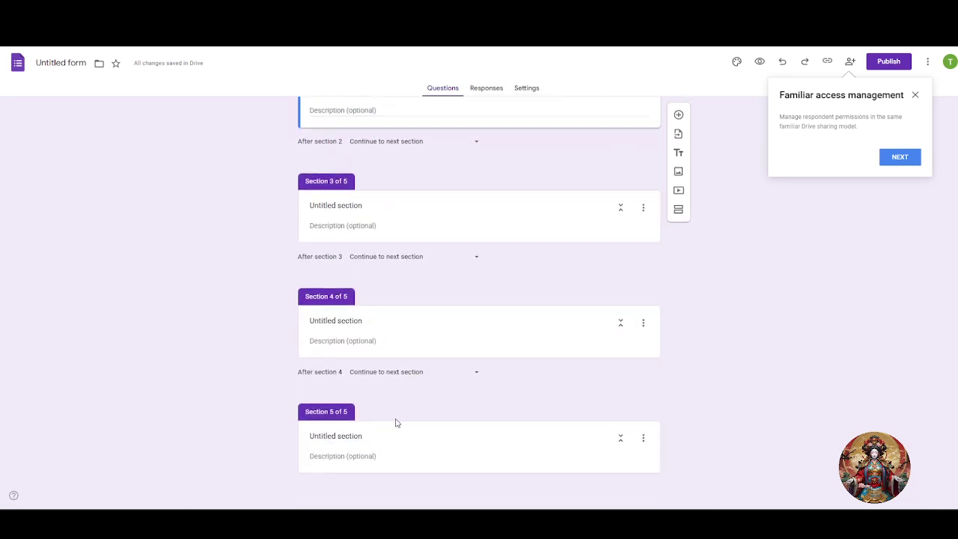
scroll(419, 397, "up", 5)
scroll(441, 342, "up", 2)
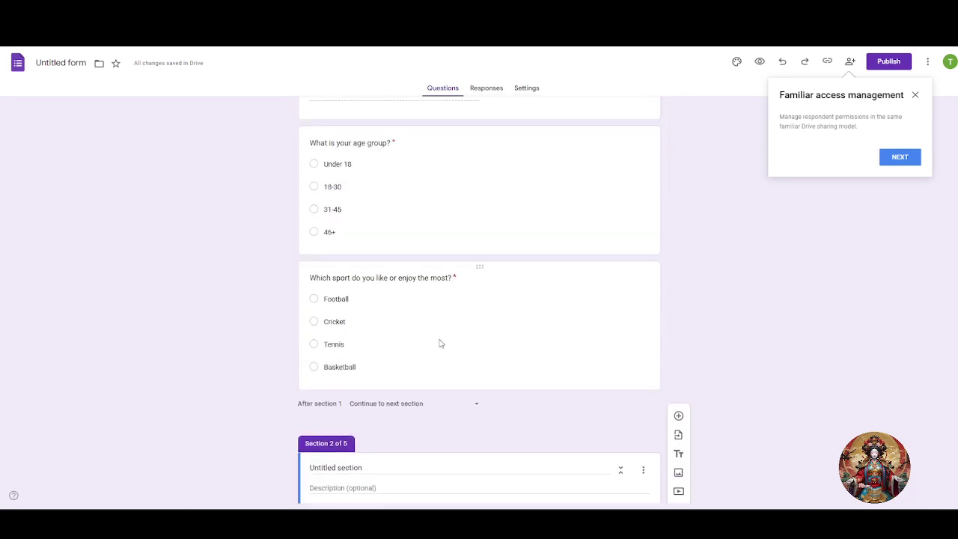
left_click(656, 311)
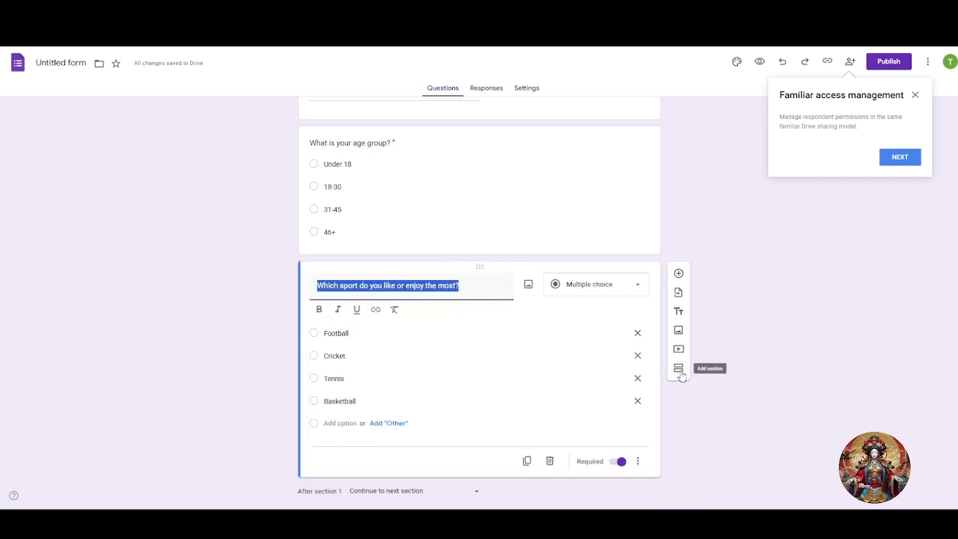
scroll(679, 374, "down", 3)
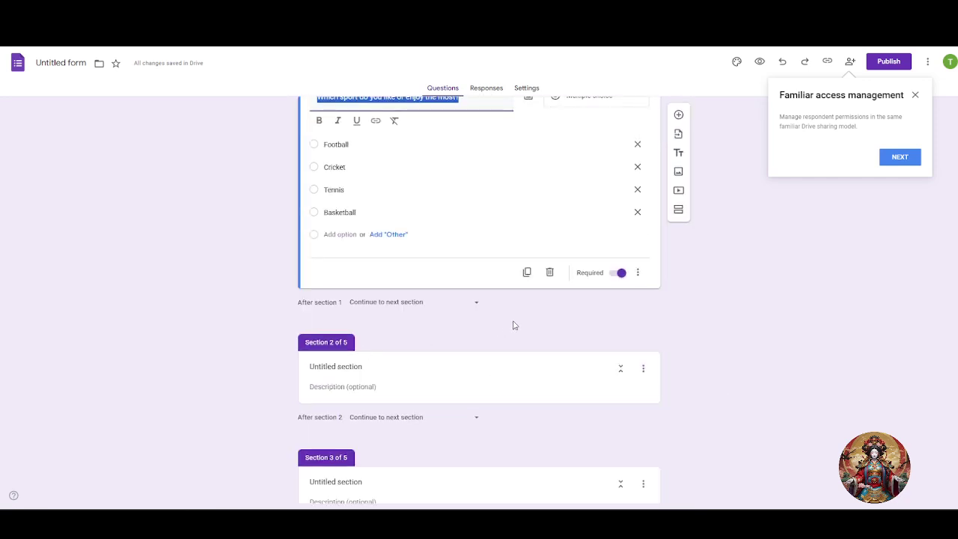
Replace the title of section 2 with "Which football league do you follow the most ?".
left_click(421, 357)
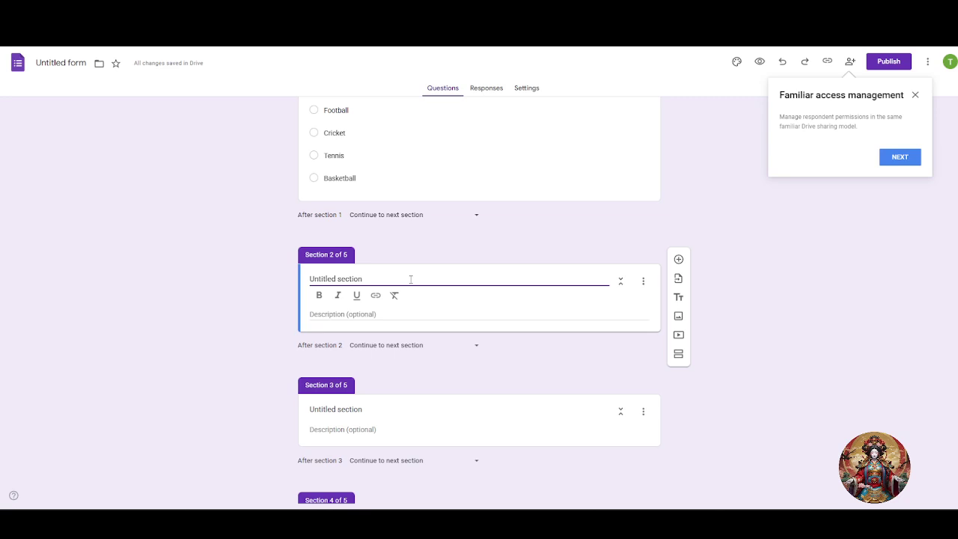
left_click_drag(364, 278, 292, 278)
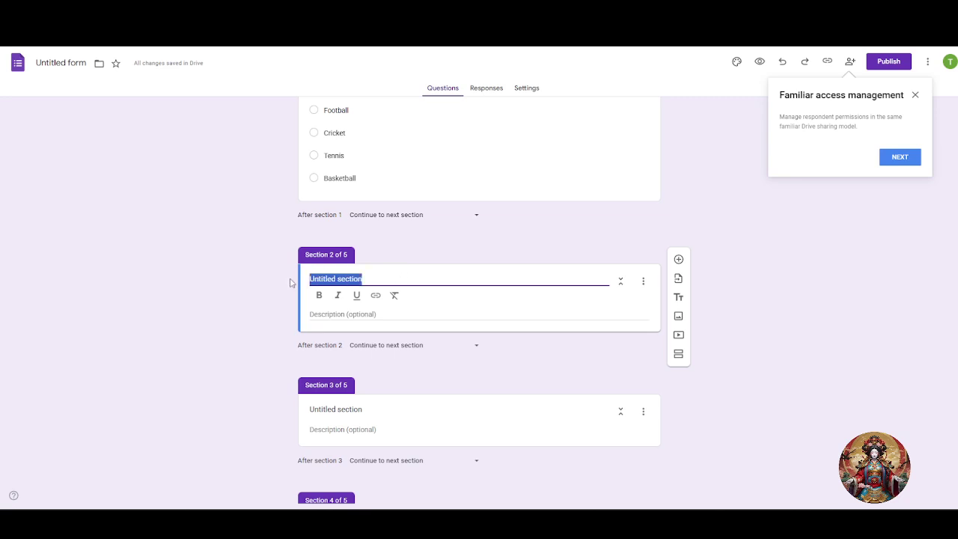
key("BackSpace")
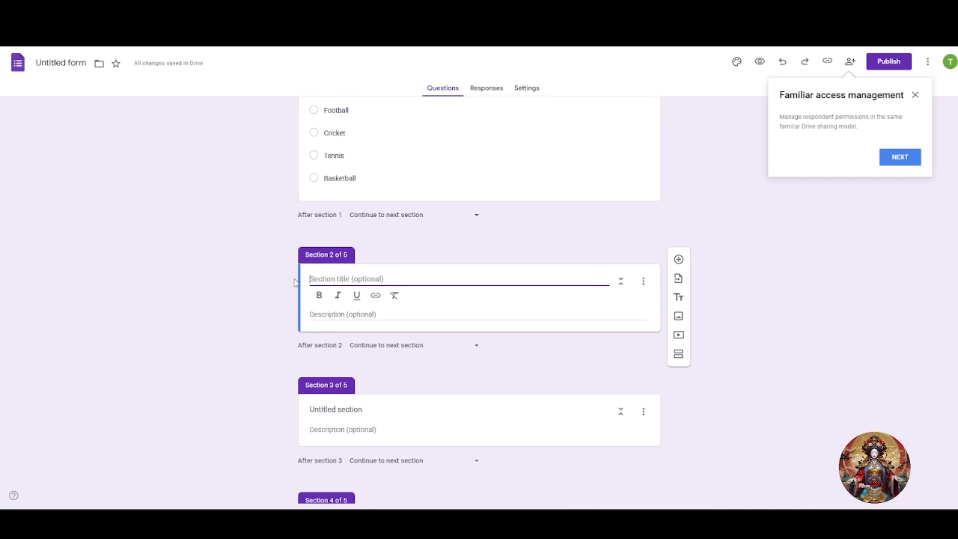
type("Which")
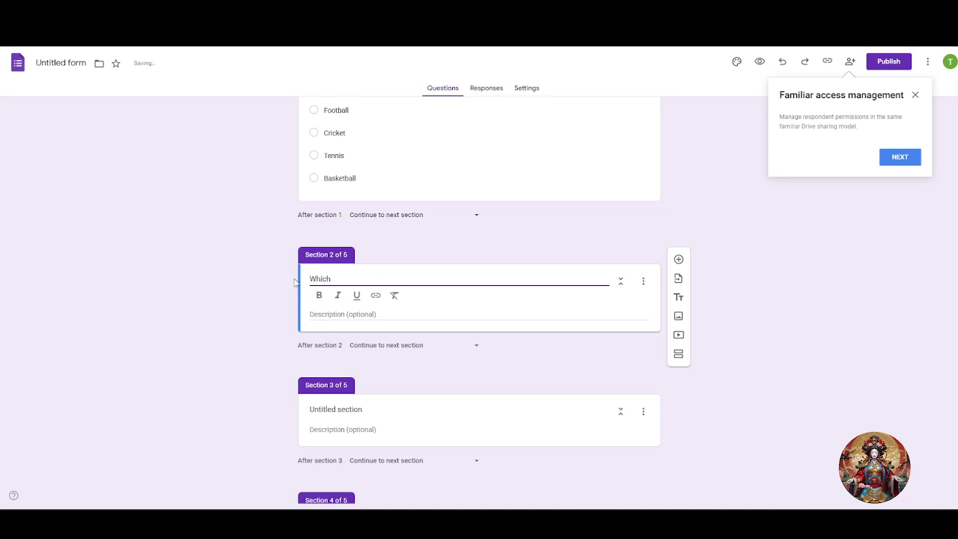
type(" football league do you follow")
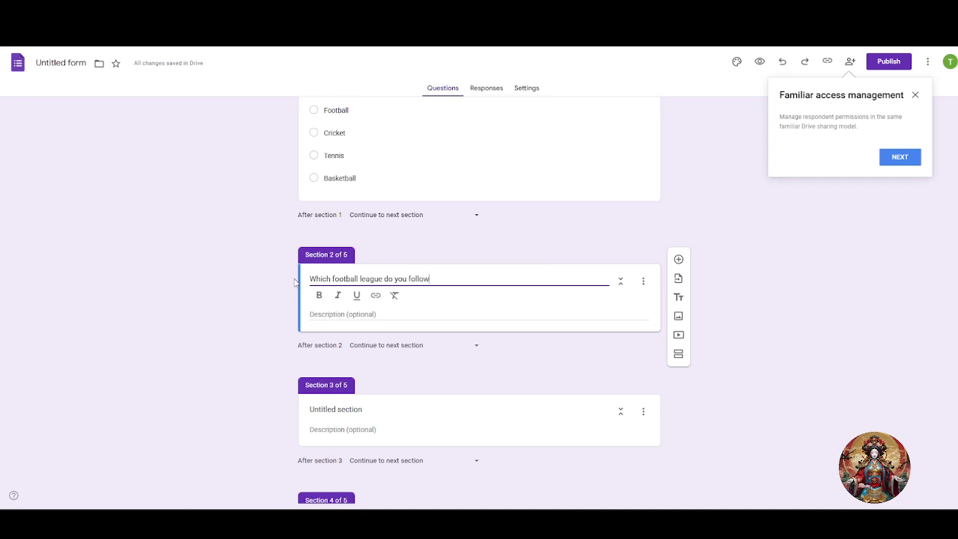
type(" the most ?")
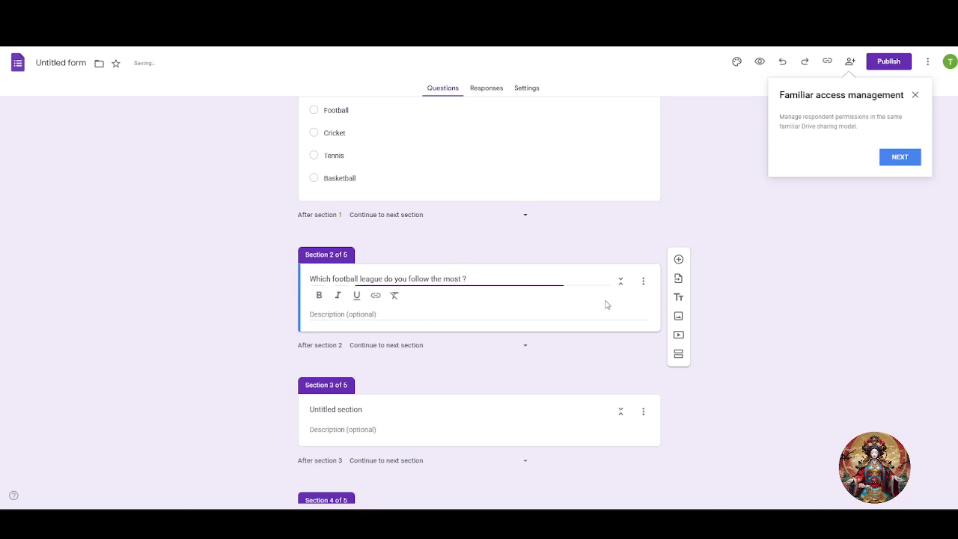
Add a blank multiple-choice question to the football league section and check the section's options.
left_click(686, 263)
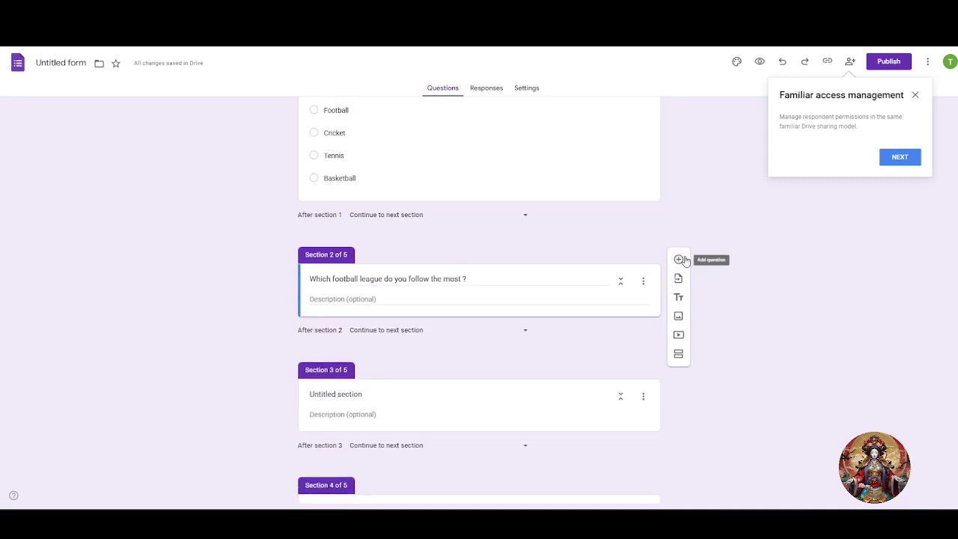
left_click(684, 260)
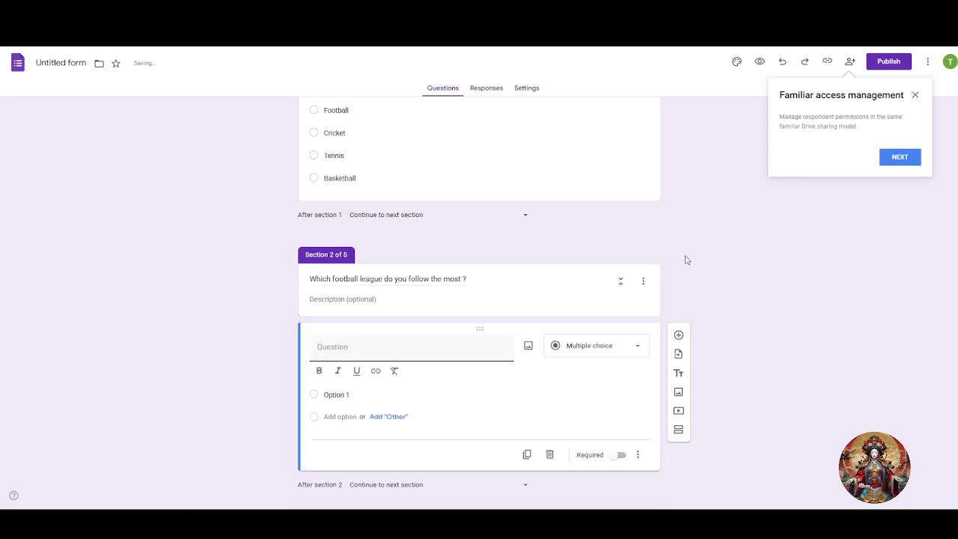
left_click(455, 300)
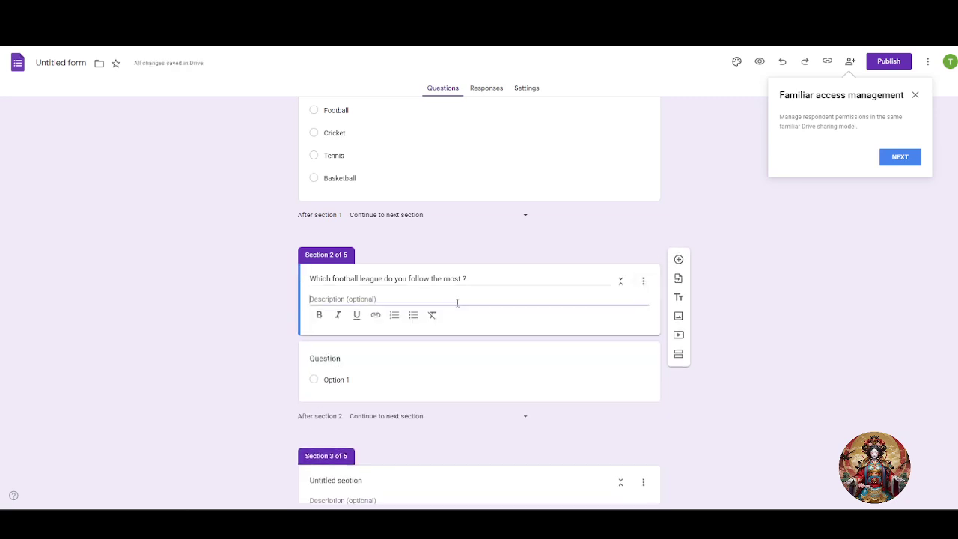
left_click(641, 282)
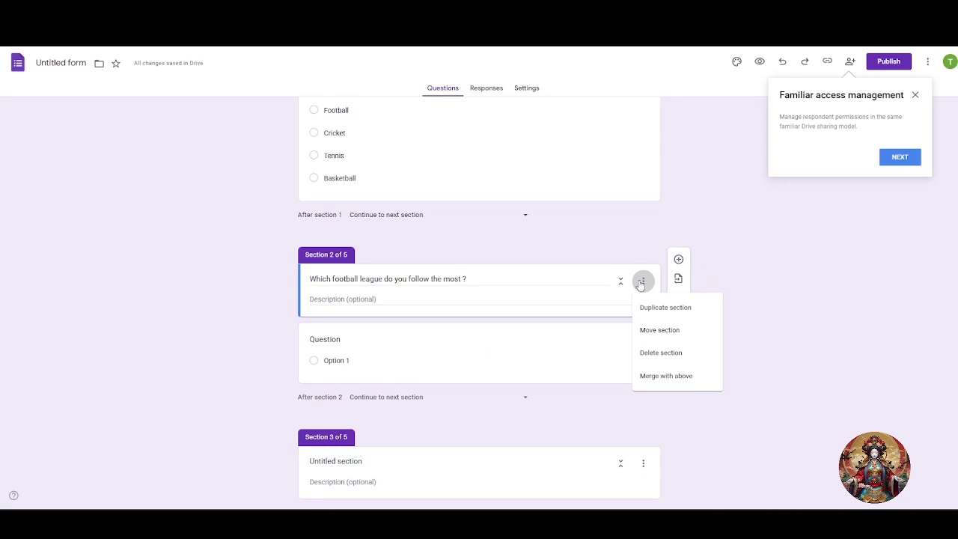
left_click(818, 278)
scroll(744, 332, "up", 1)
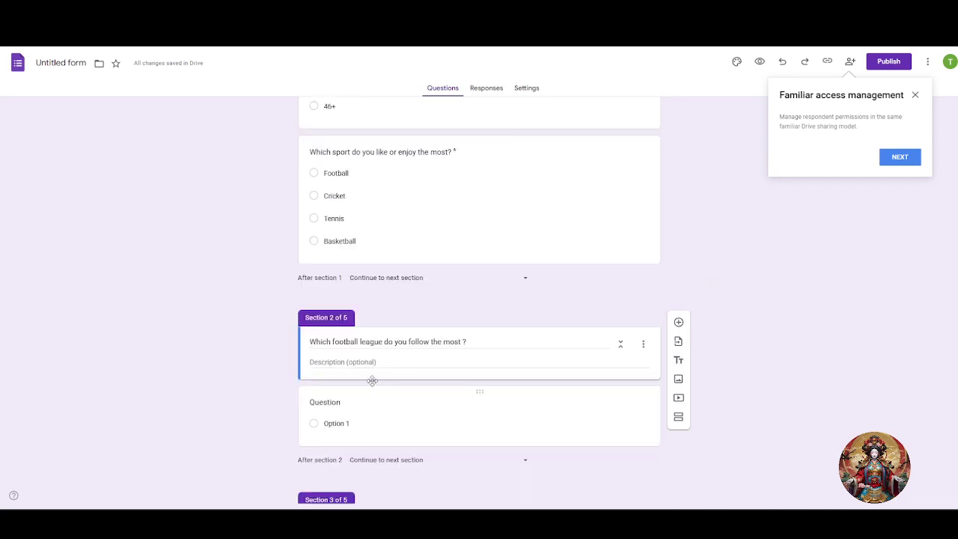
Copy the section 2 title text for reuse, then retitle the section "Football Fan".
left_click_drag(465, 342, 255, 341)
key("ctrl+c")
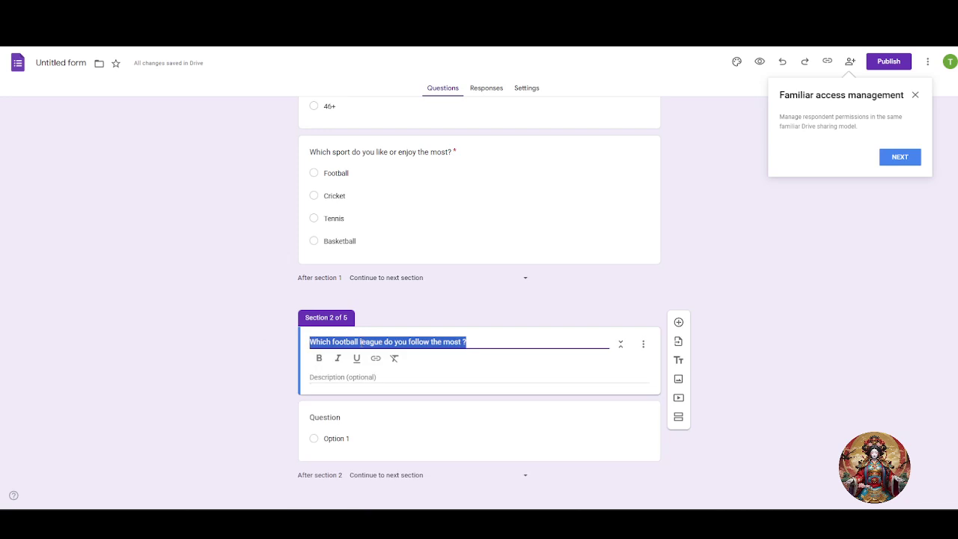
key("BackSpace")
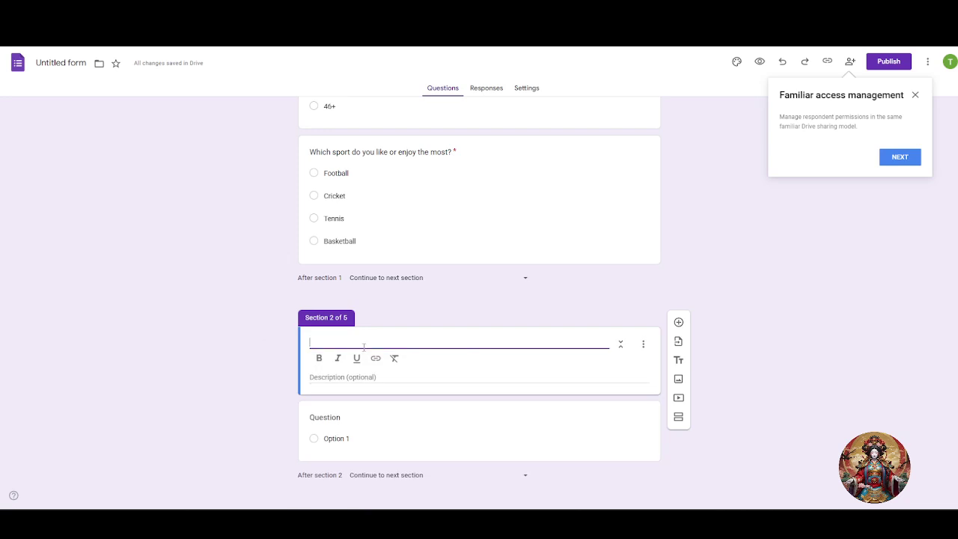
type("Football Fan")
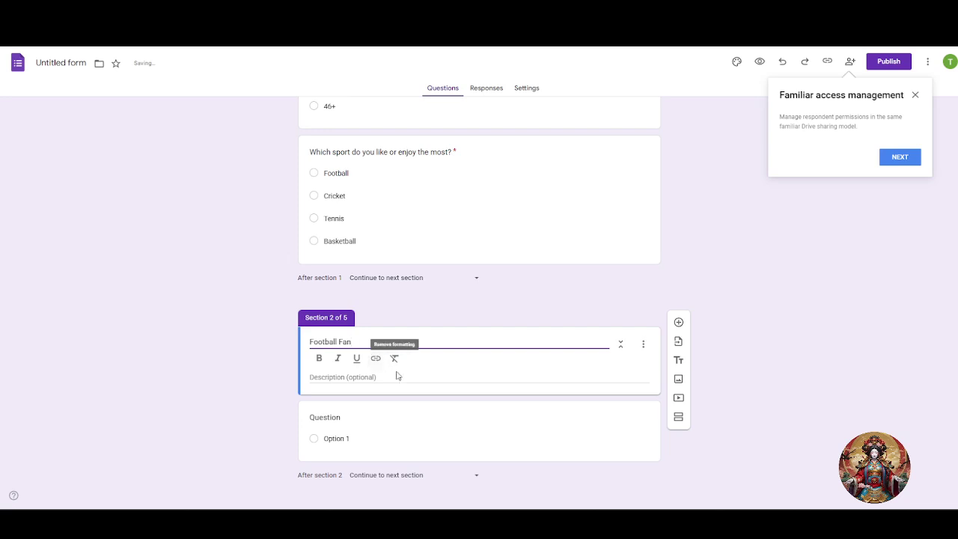
Replace the title of section 3 with "Cricket lover".
scroll(395, 376, "down", 2)
left_click(381, 416)
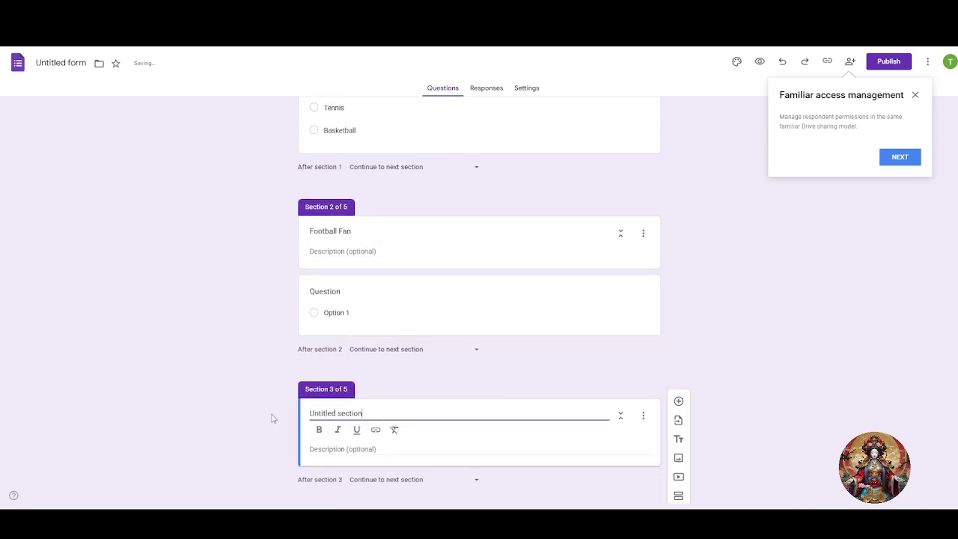
key("ctrl+a")
key("BackSpace")
type("C")
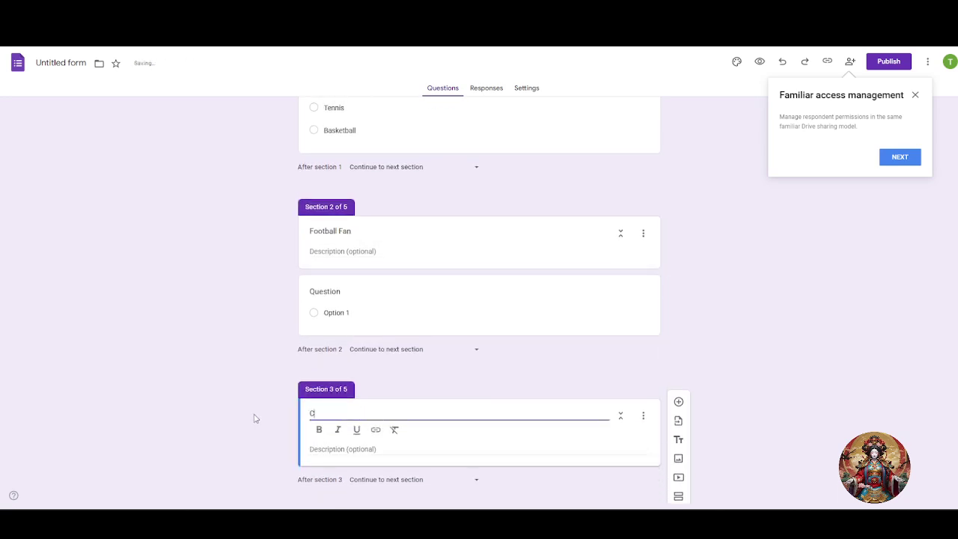
type("ricket fir")
type("lover")
Replace the title of section 4 with "Tennis".
scroll(387, 412, "down", 3)
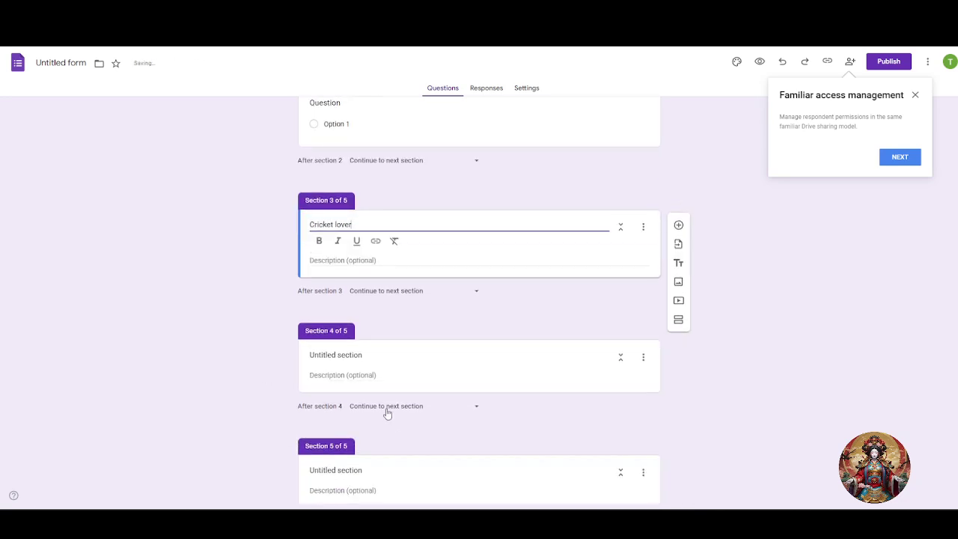
left_click(380, 359)
left_click_drag(380, 359, 251, 364)
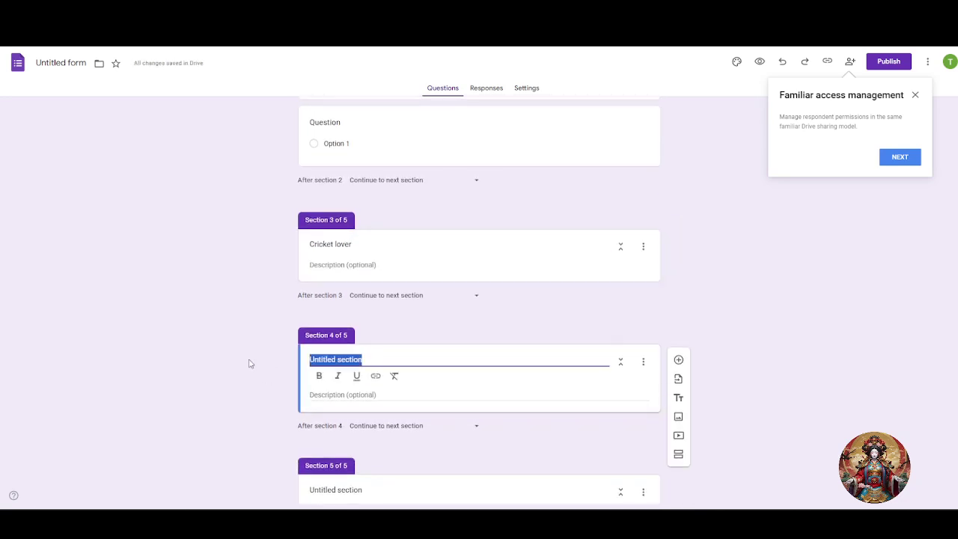
key("BackSpace")
type("Tennis")
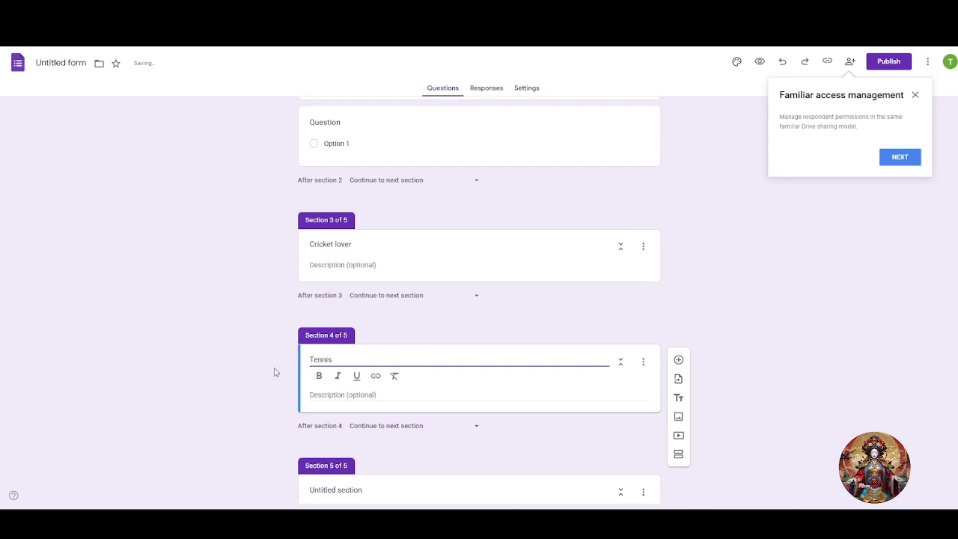
Replace the title of section 5 with "Basketball".
scroll(292, 400, "down", 1)
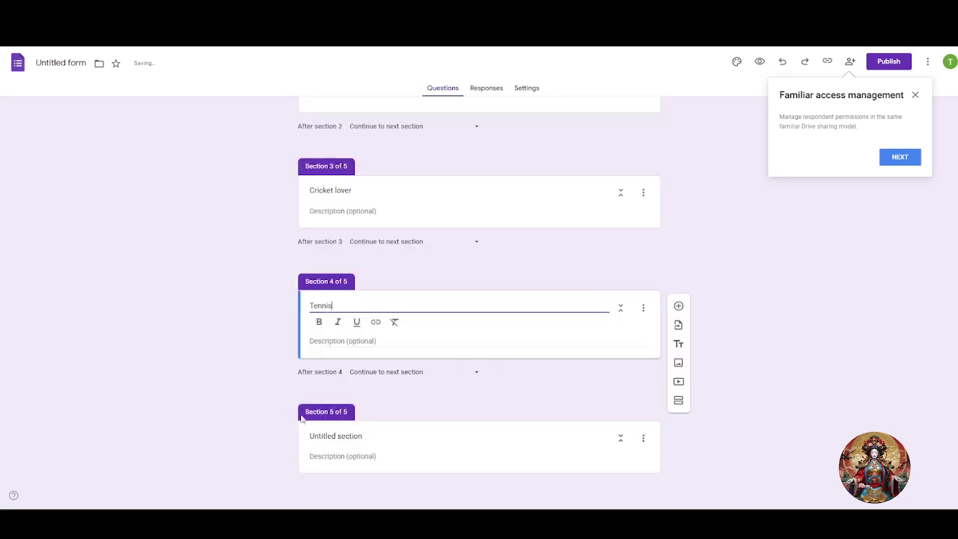
left_click(354, 437)
left_click_drag(354, 437, 289, 444)
key("BackSpace")
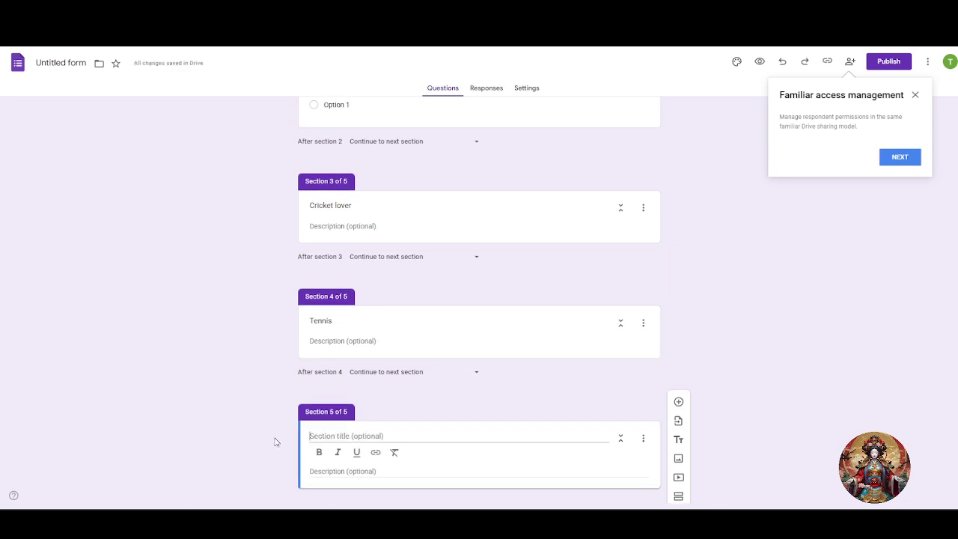
type("Basketball")
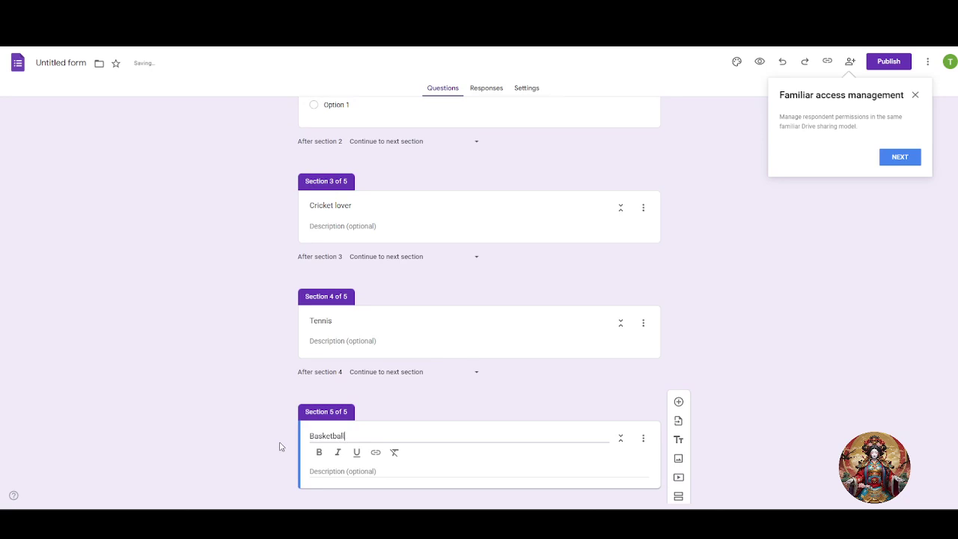
left_click(780, 364)
Add a second blank multiple-choice question to the Football Fan section and check the lower question's extra settings.
scroll(600, 283, "up", 1)
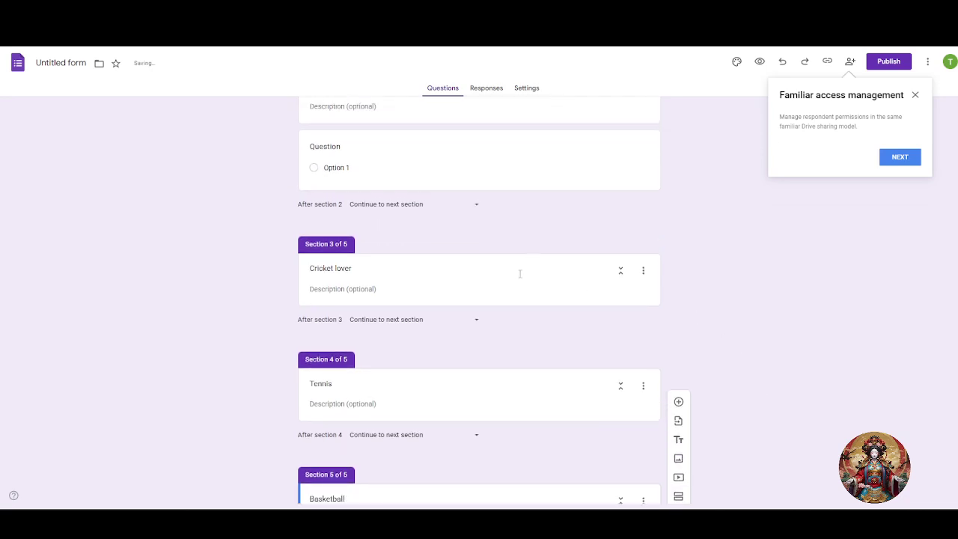
scroll(519, 271, "up", 2)
left_click(369, 273)
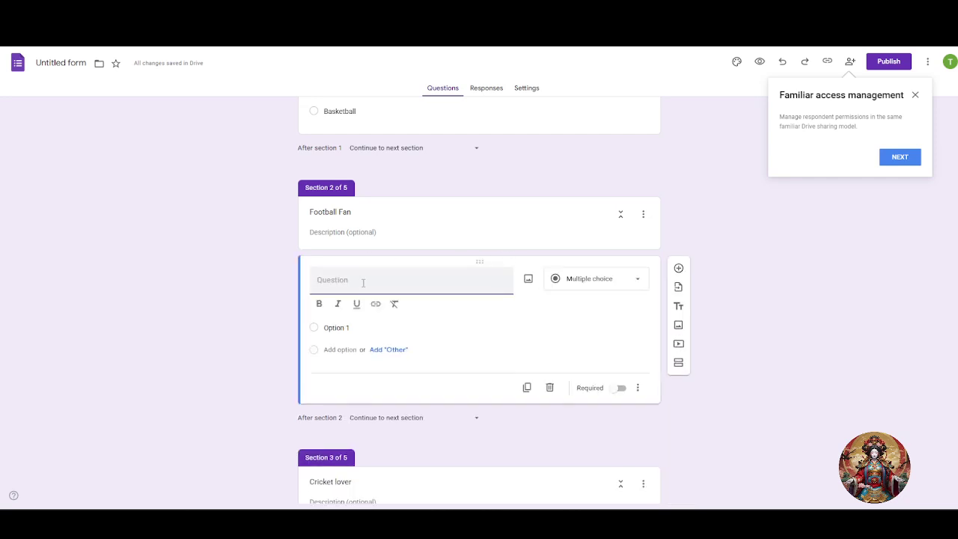
left_click(643, 215)
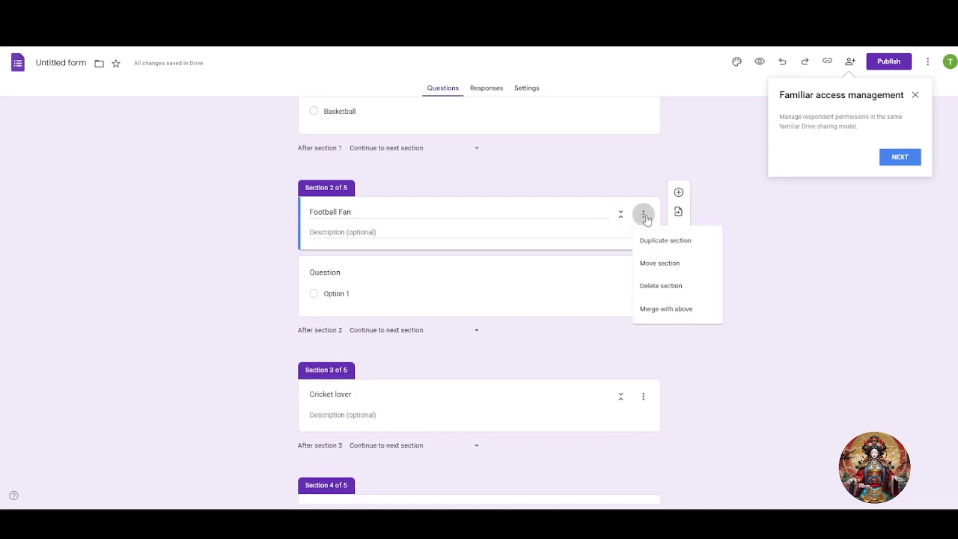
left_click(644, 217)
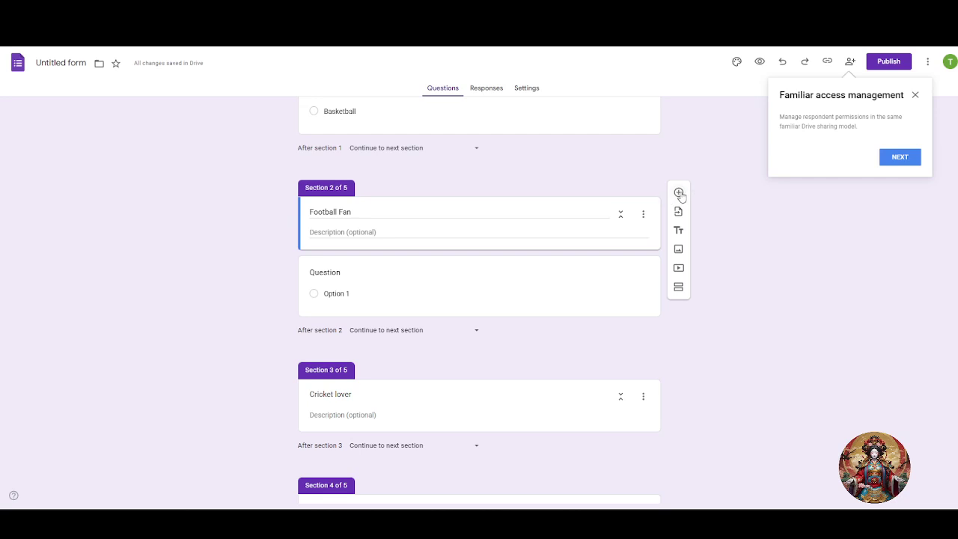
left_click(679, 193)
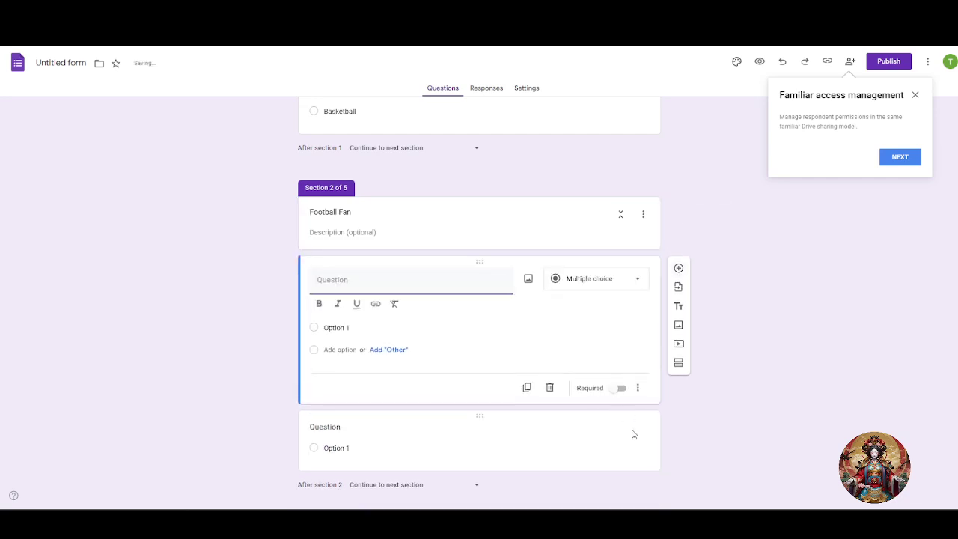
left_click(637, 478)
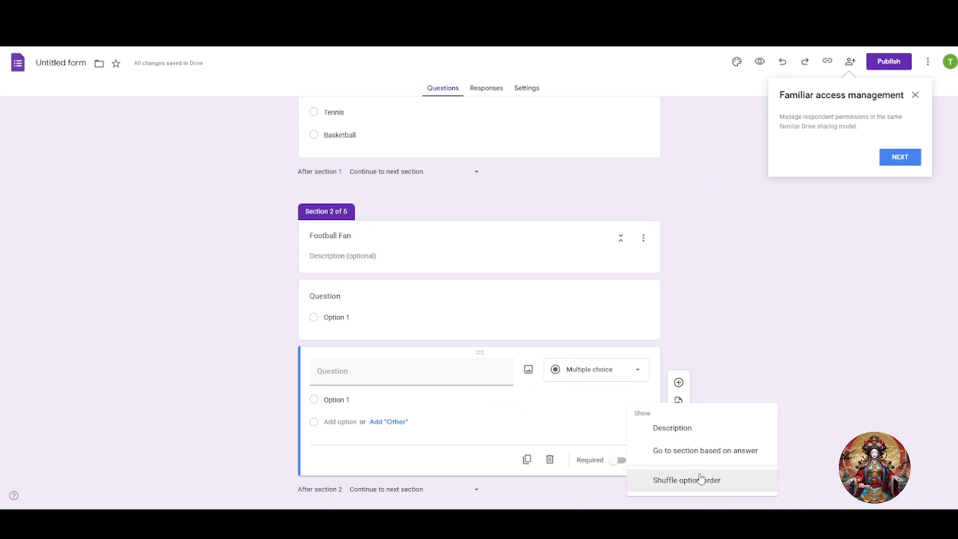
left_click(849, 392)
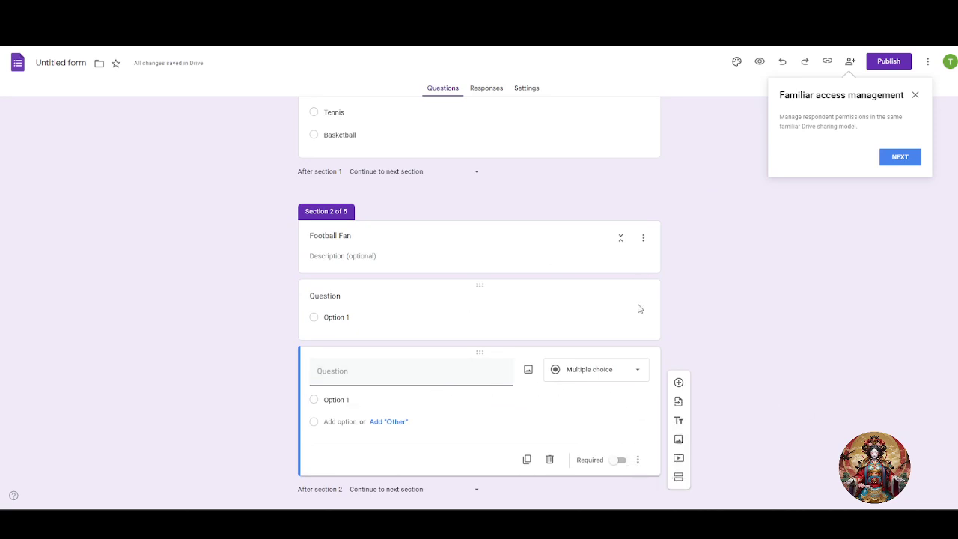
Paste "Which football league do you follow the most ?" as the first Football Fan question and set its first option to "PR league".
left_click(624, 333)
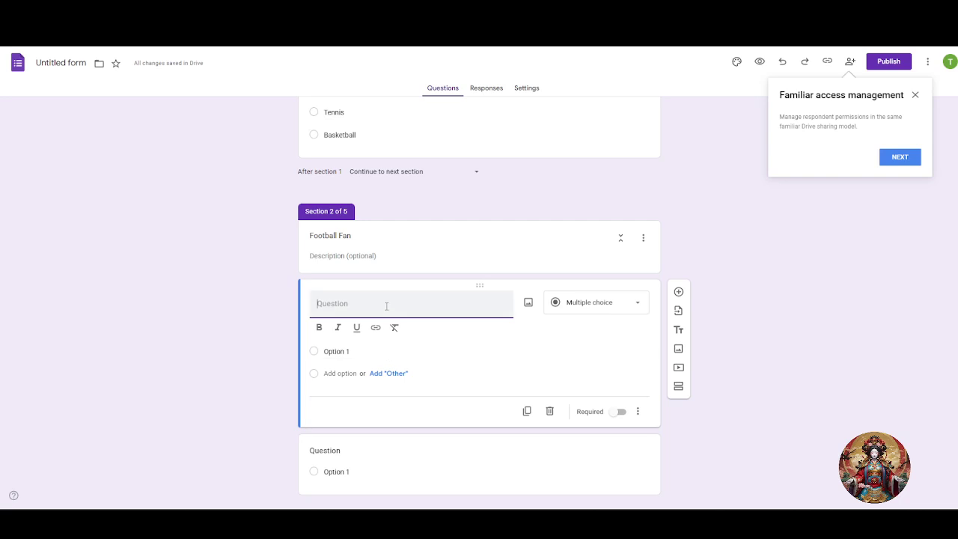
key("ctrl+v")
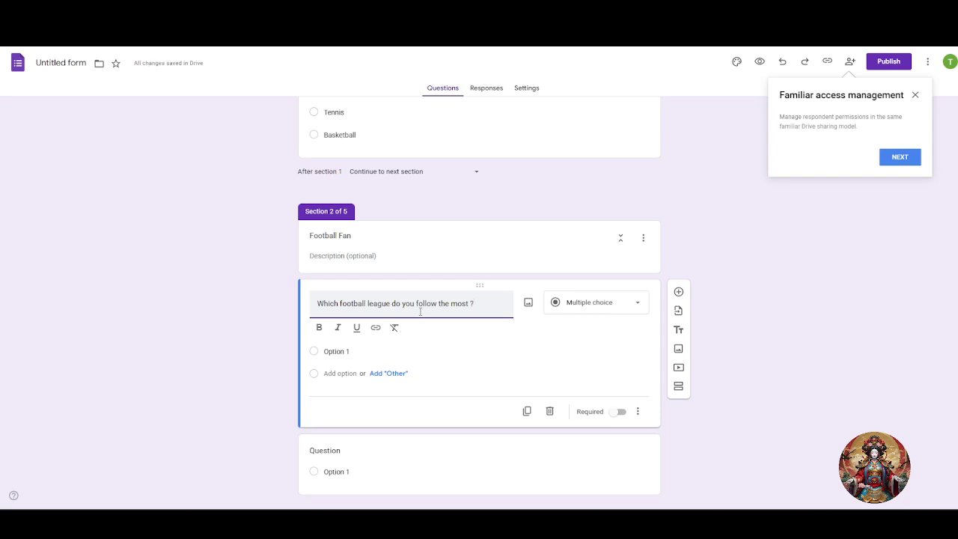
left_click(330, 354)
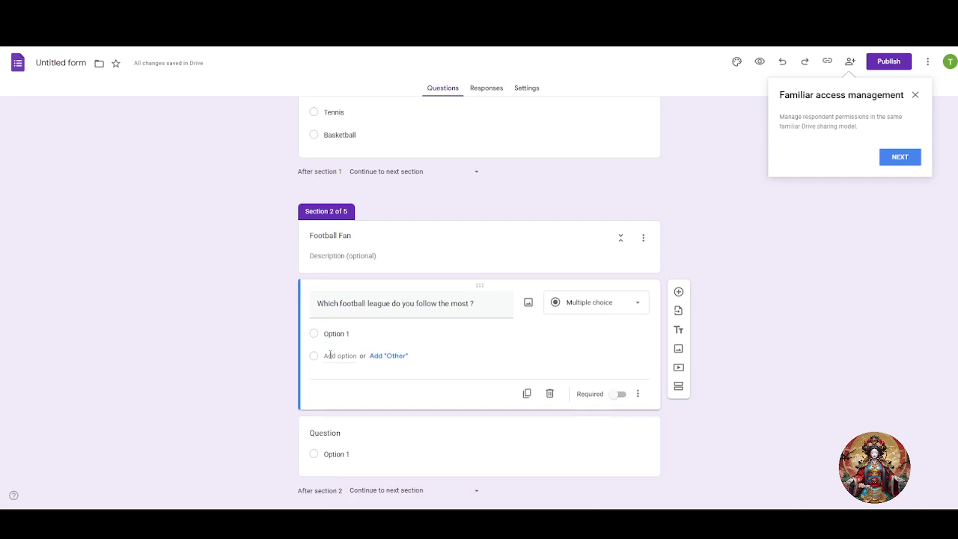
left_click(338, 334)
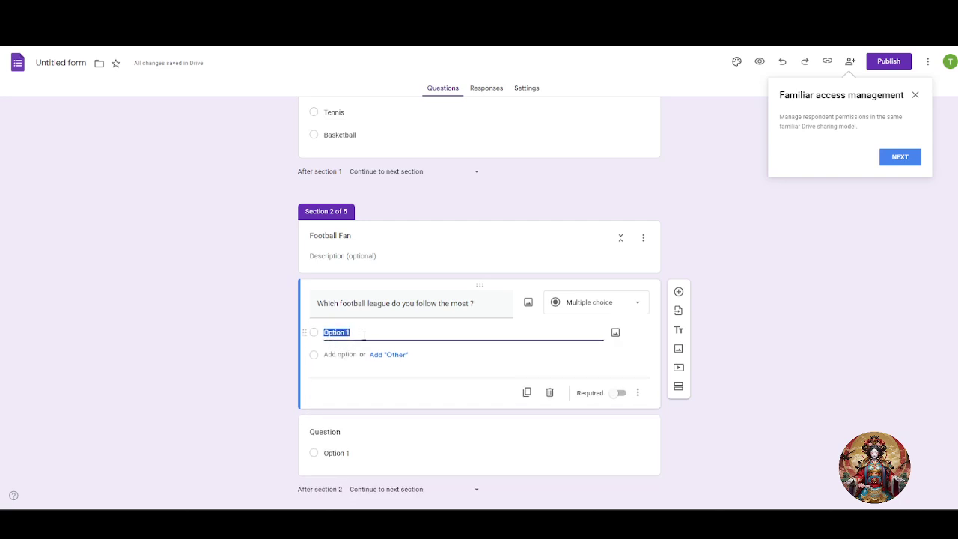
key("BackSpace")
type("PR")
type(" leagu")
type("ue")
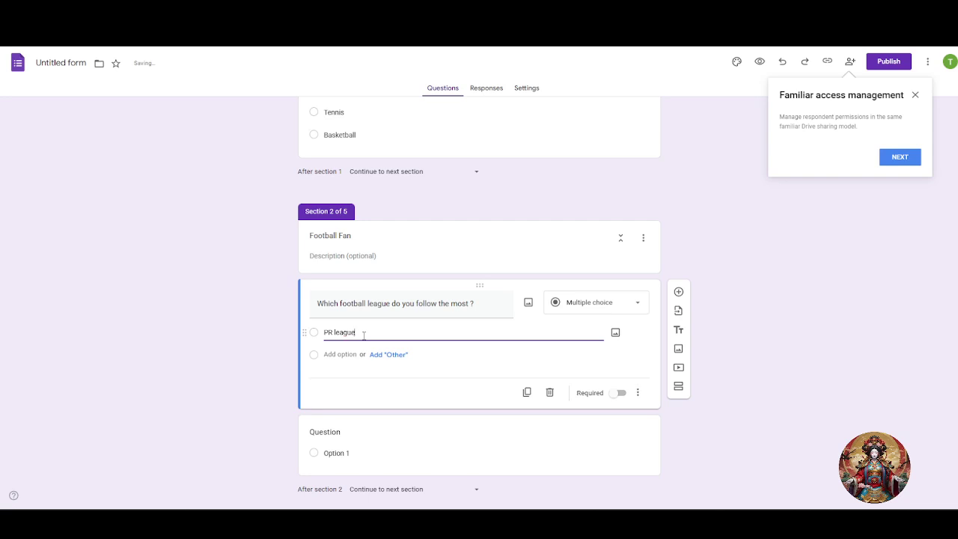
Add the options "la lliga", "Bundesliga" and "Series A" to the football league question.
left_click(327, 354)
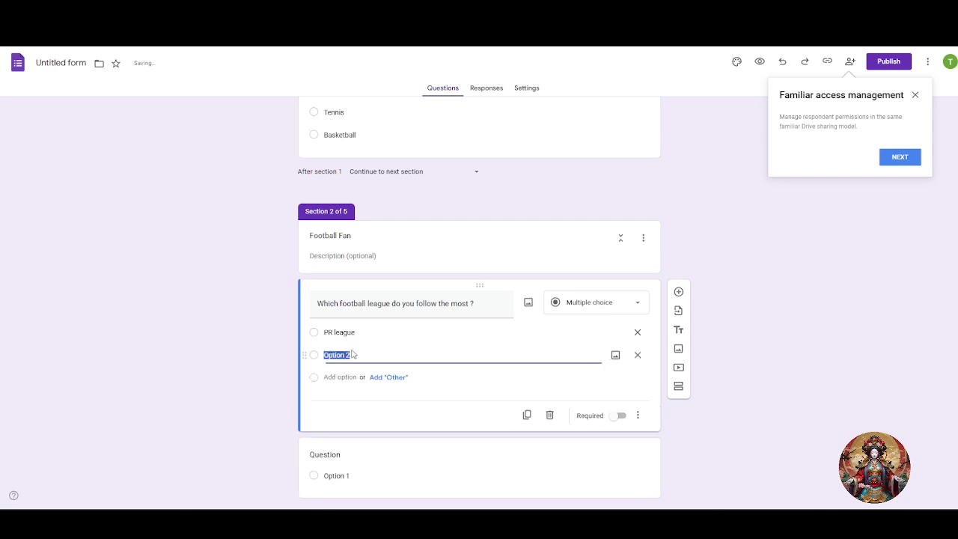
key("BackSpace")
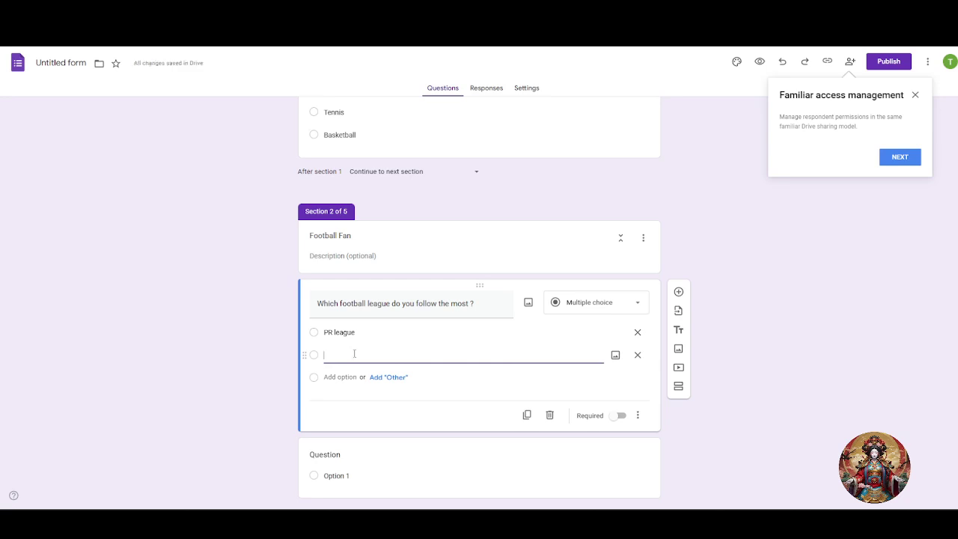
type("la lliga")
left_click(343, 377)
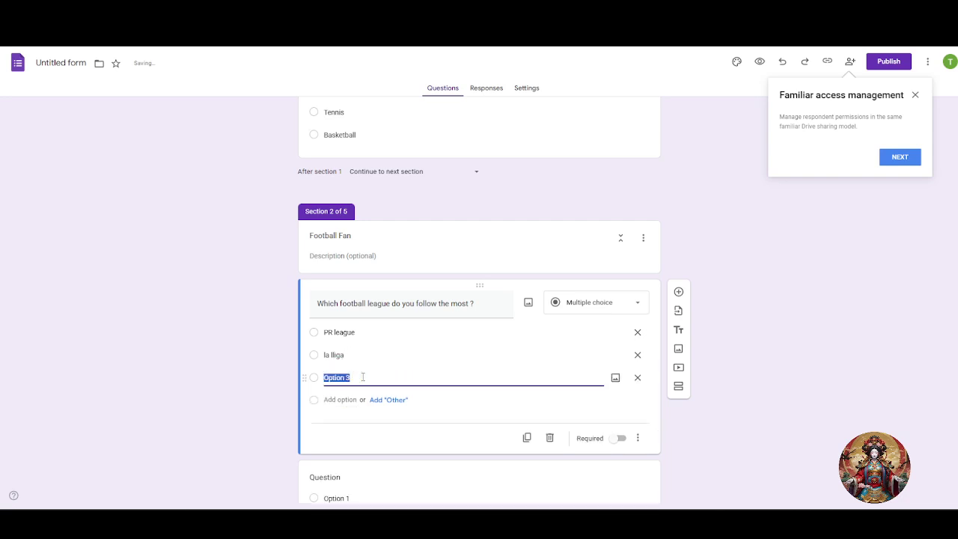
key("BackSpace")
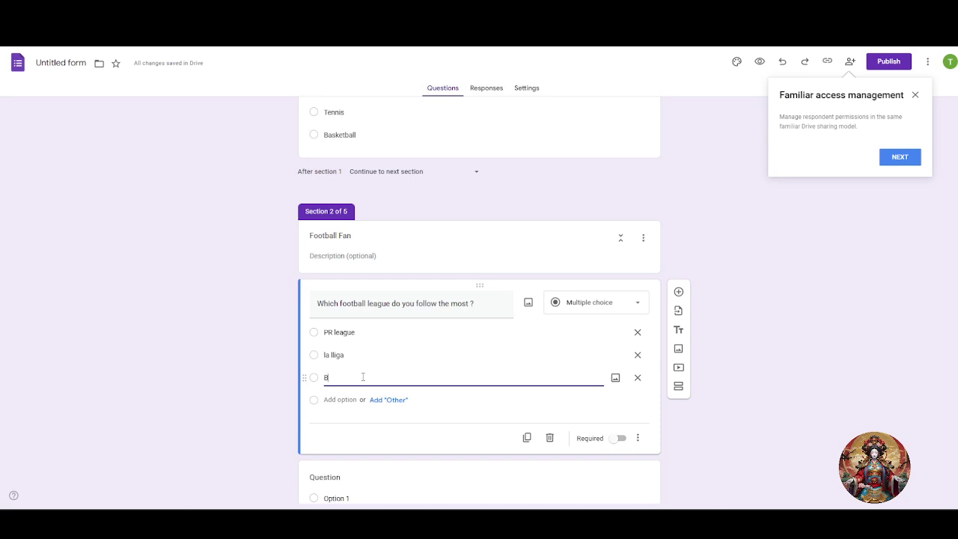
type("Bundesliga")
left_click(340, 399)
key("BackSpace")
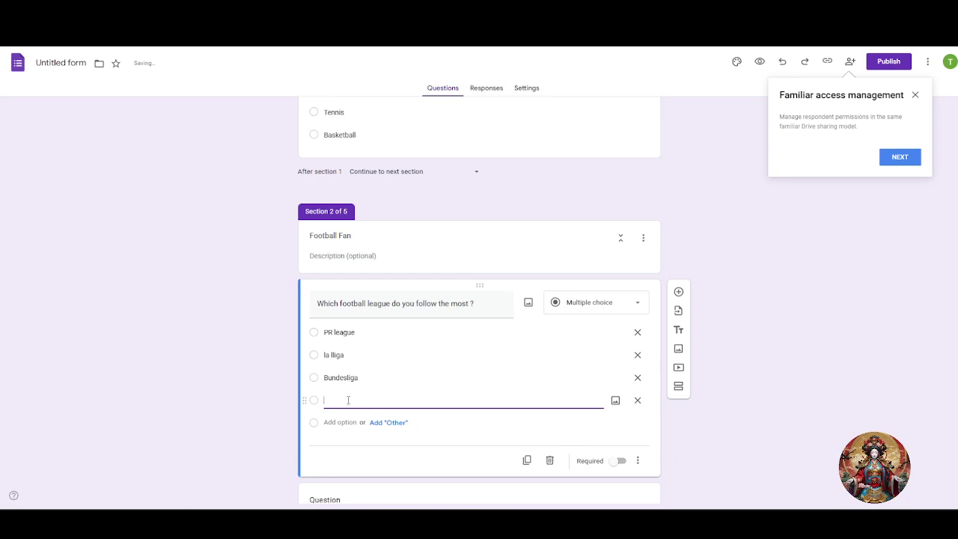
type("Series A")
left_click(828, 398)
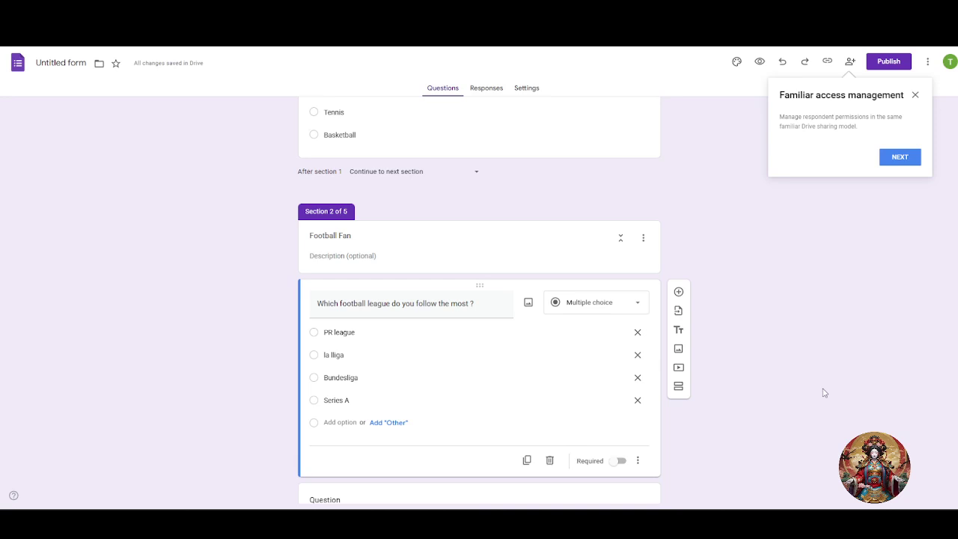
Title the second Football Fan question "Do you play football regularly ?".
scroll(561, 427, "down", 2)
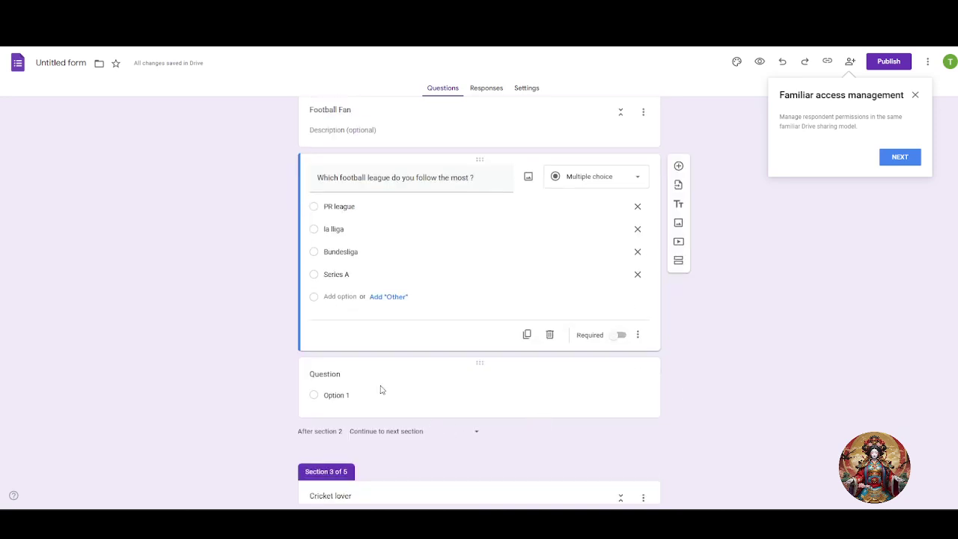
left_click(380, 389)
left_click(374, 322)
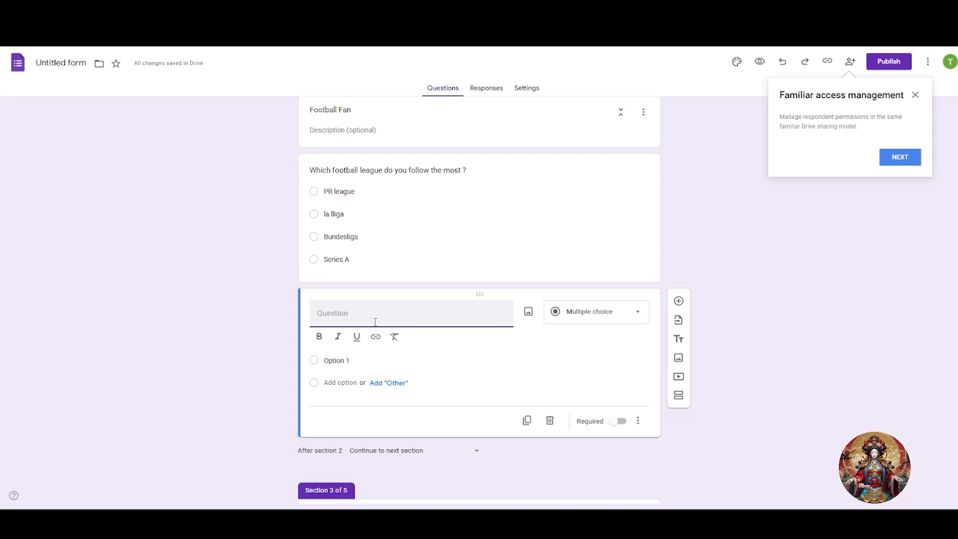
type("Do you play foot")
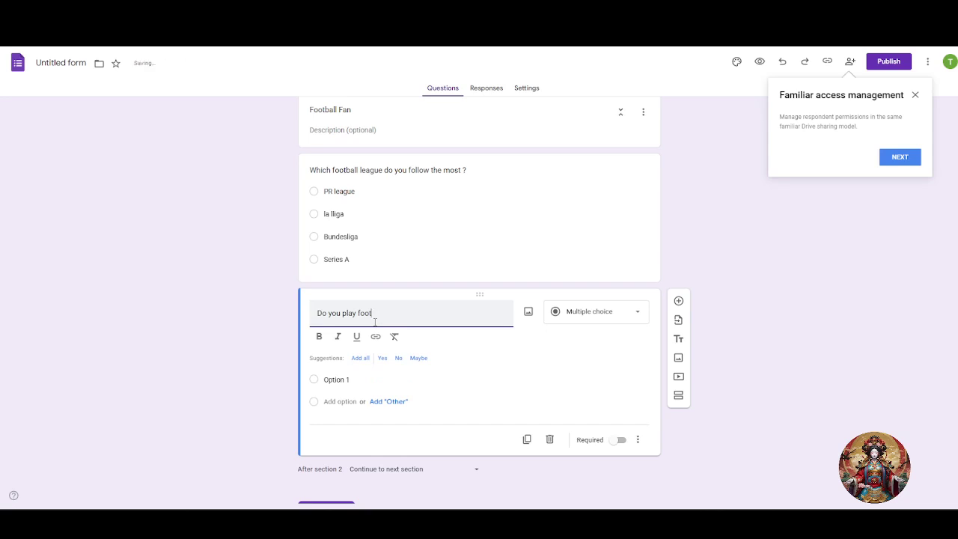
type("naball regularly ?")
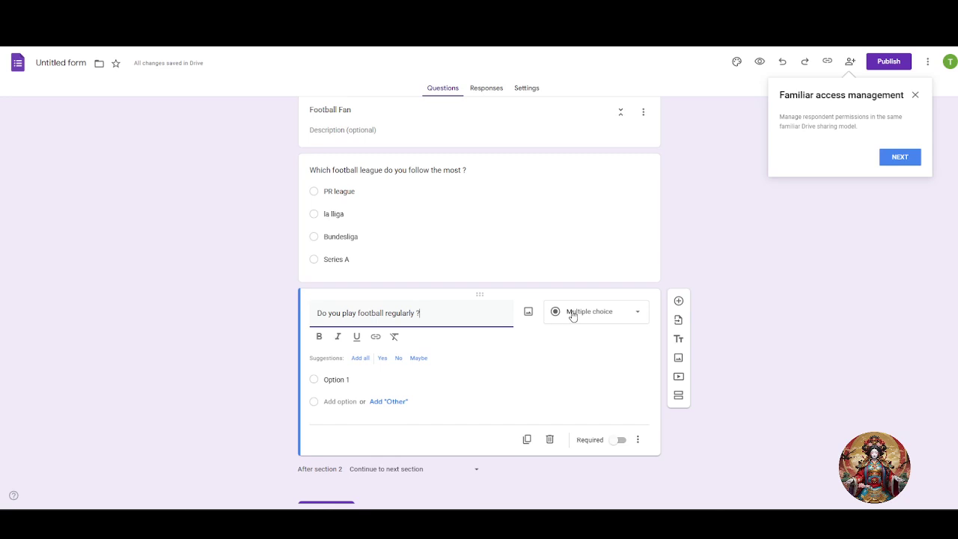
Keep the football playing question as multiple choice and give it the options "yes" and "no".
left_click(571, 315)
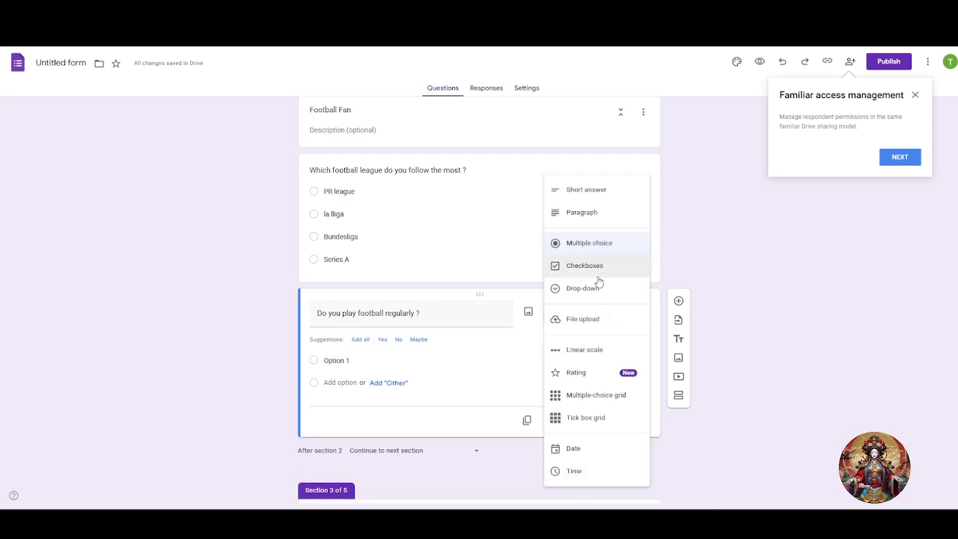
left_click(362, 362)
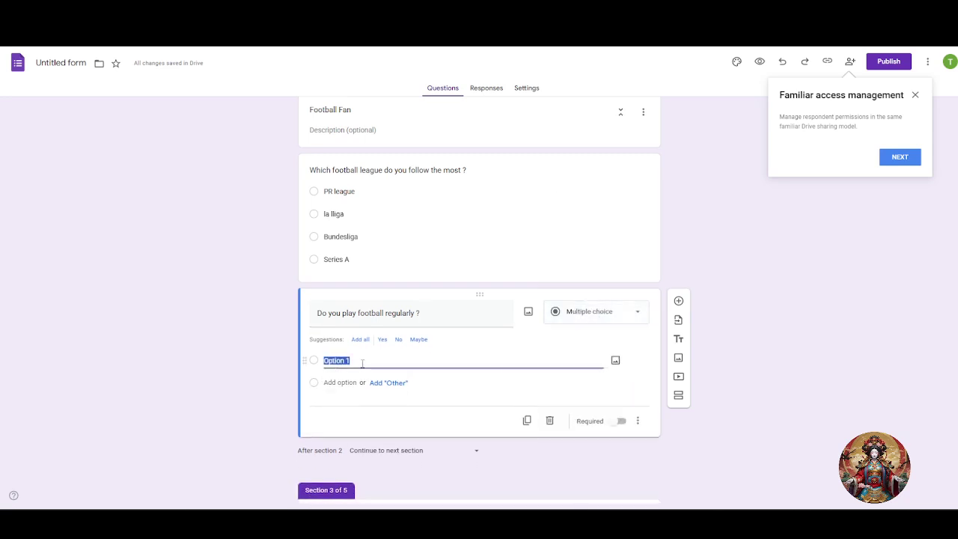
type("yes")
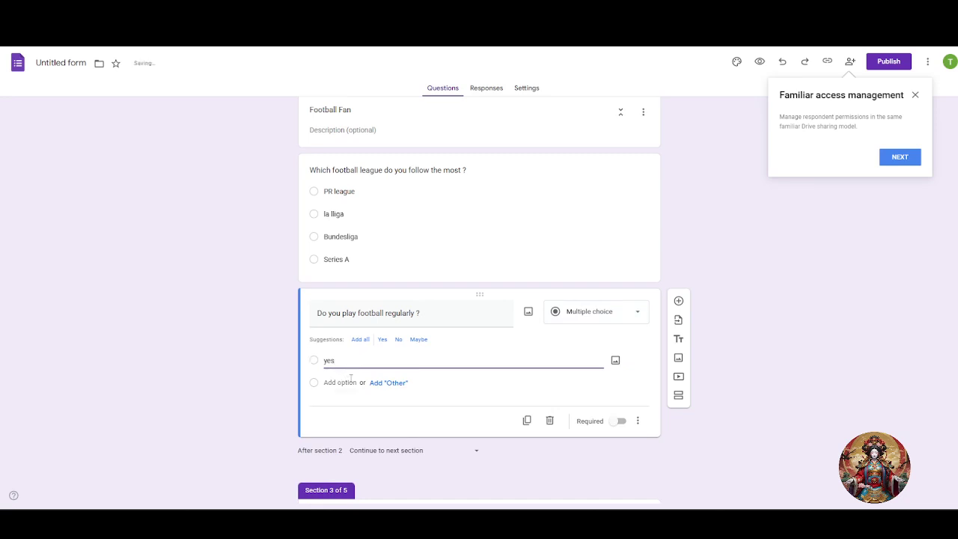
left_click(351, 383)
type("no")
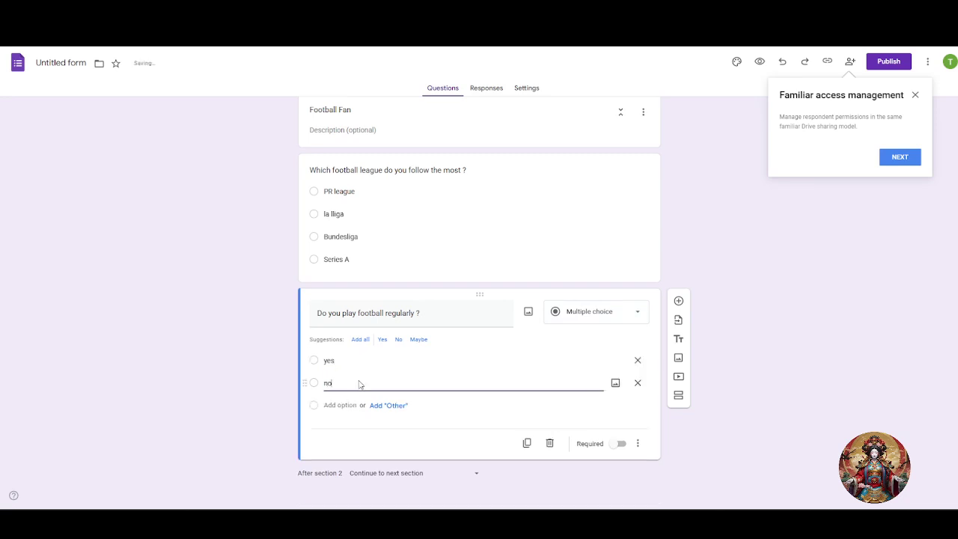
left_click(786, 412)
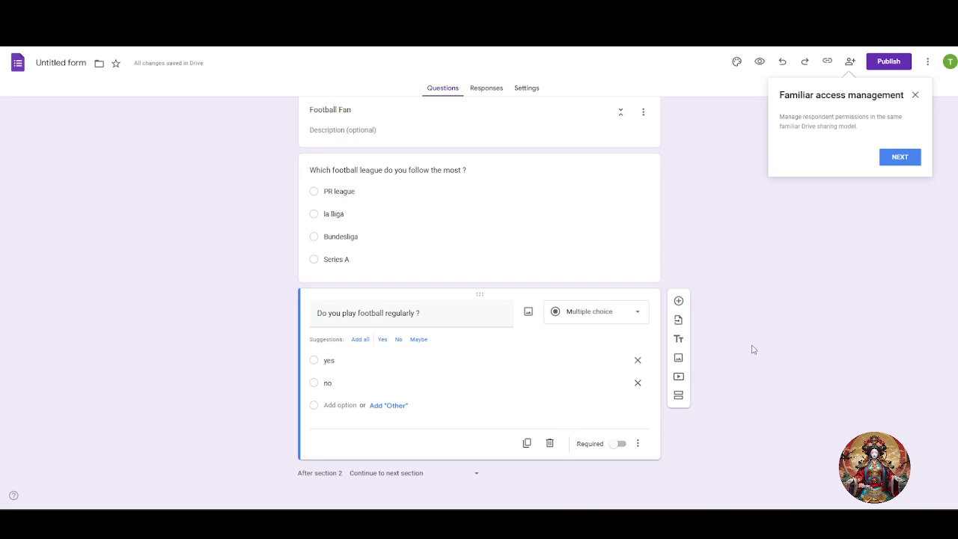
Add a question to the Tennis section titled "Which format do you like the most".
scroll(745, 351, "down", 3)
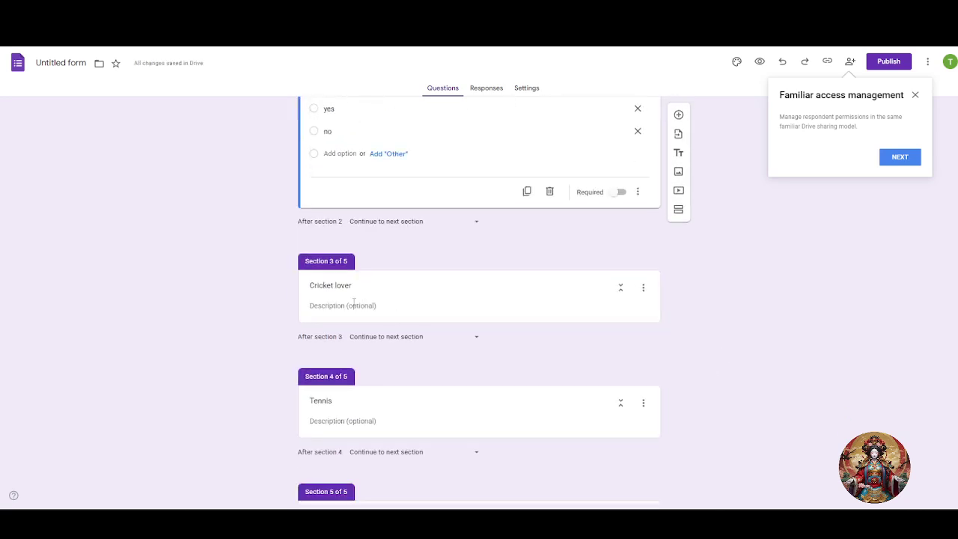
scroll(452, 317, "up", 6)
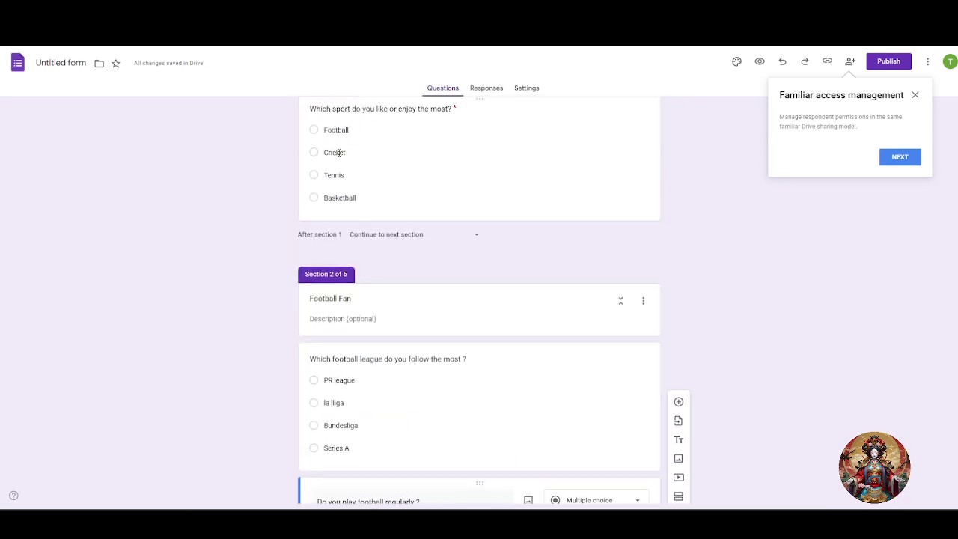
scroll(481, 249, "down", 5)
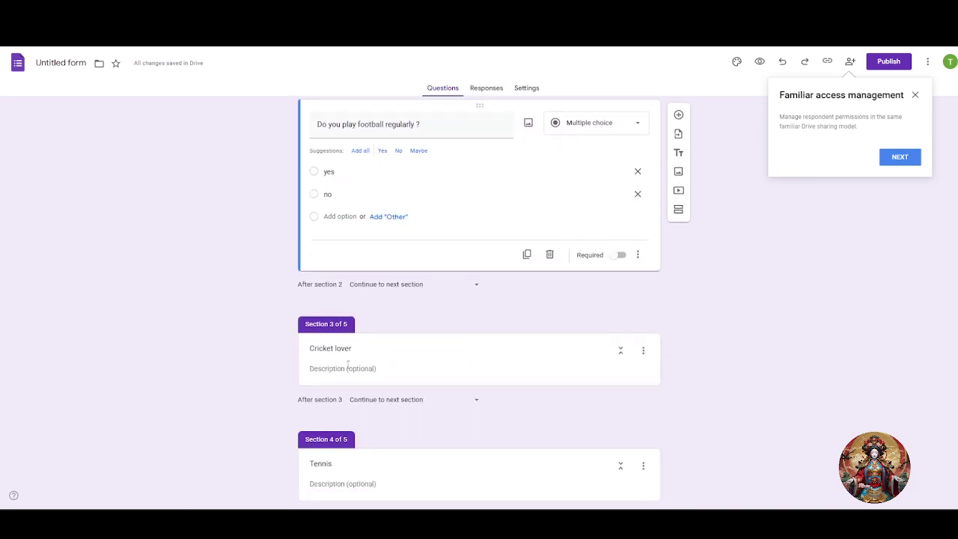
left_click(357, 356)
scroll(561, 366, "down", 1)
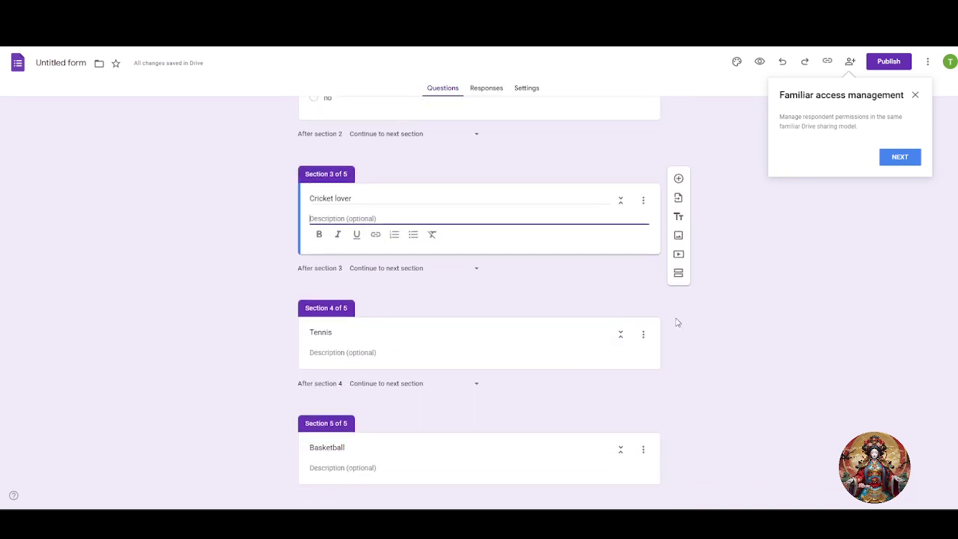
left_click(467, 322)
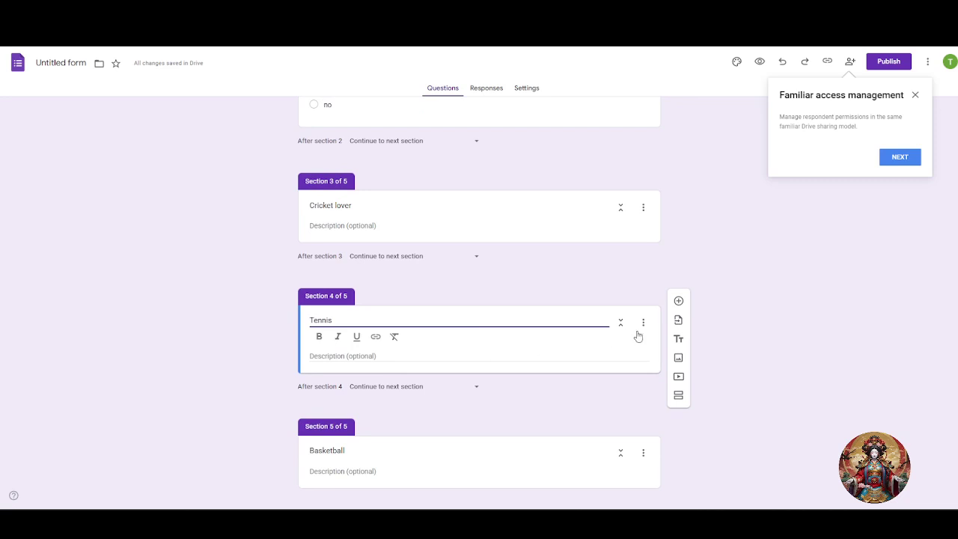
left_click(677, 301)
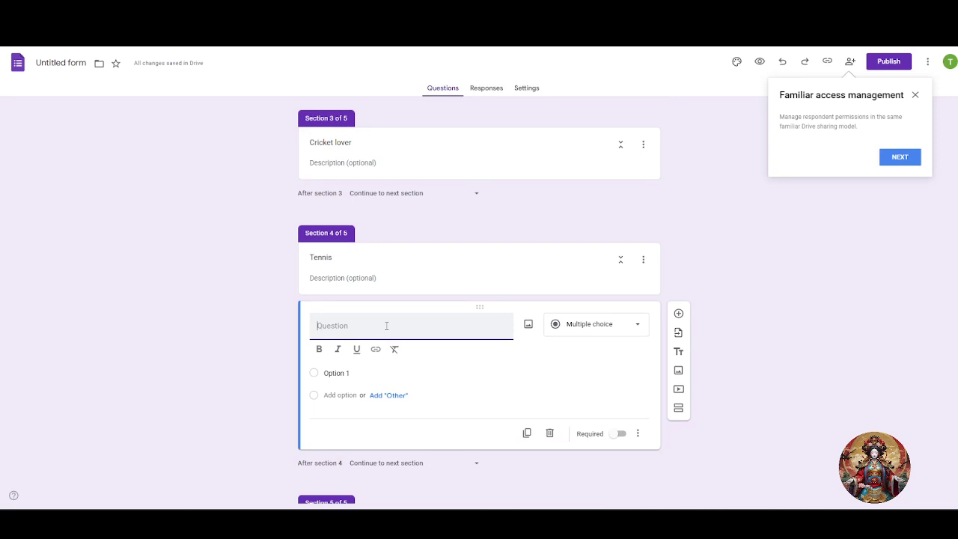
type("Which format")
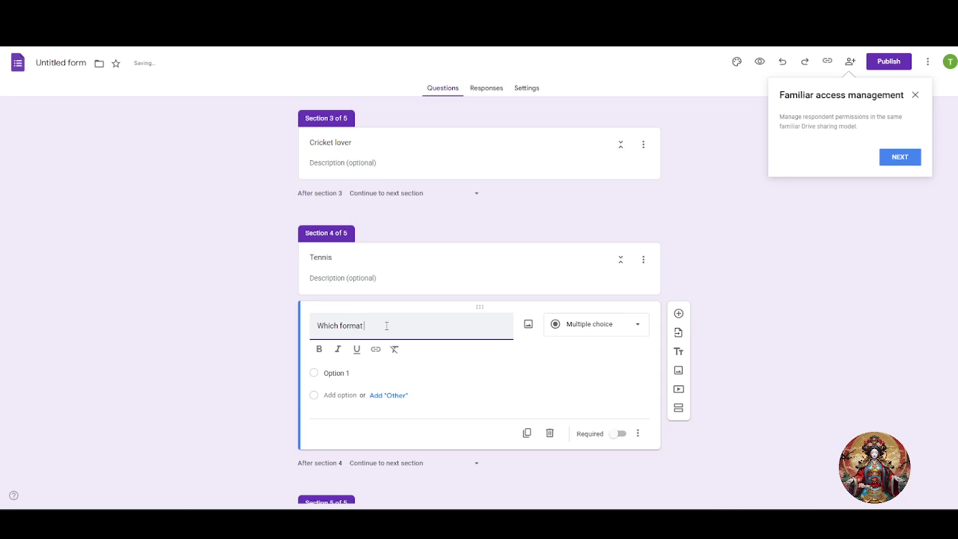
type(" do you like the most")
Give the format question the options "Test", "ODI" and "t20".
left_click(351, 377)
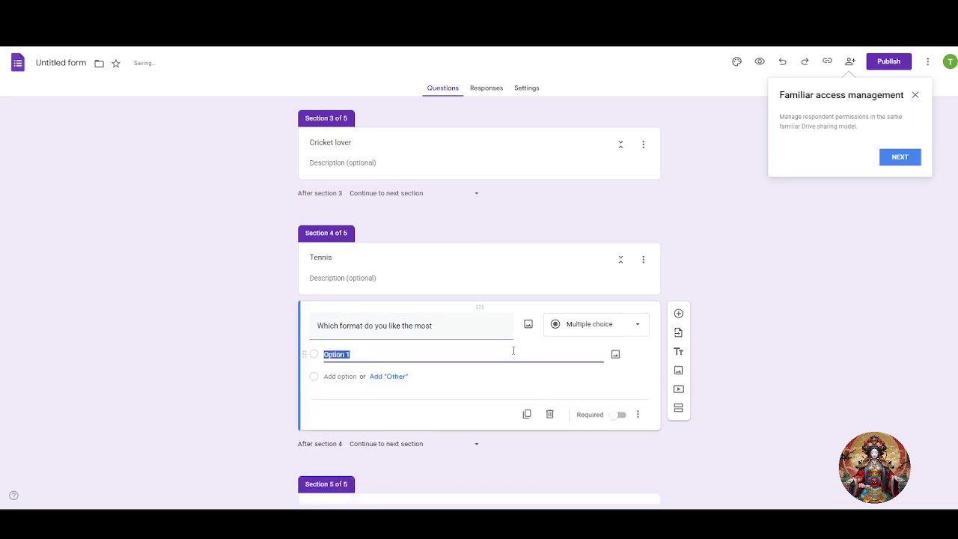
key("BackSpace")
left_click(340, 377)
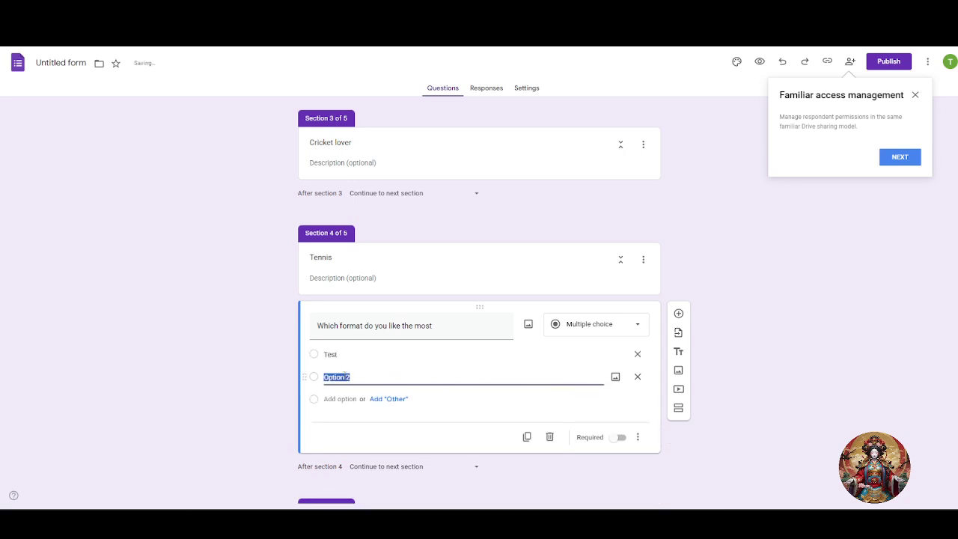
type("ODI")
left_click(349, 400)
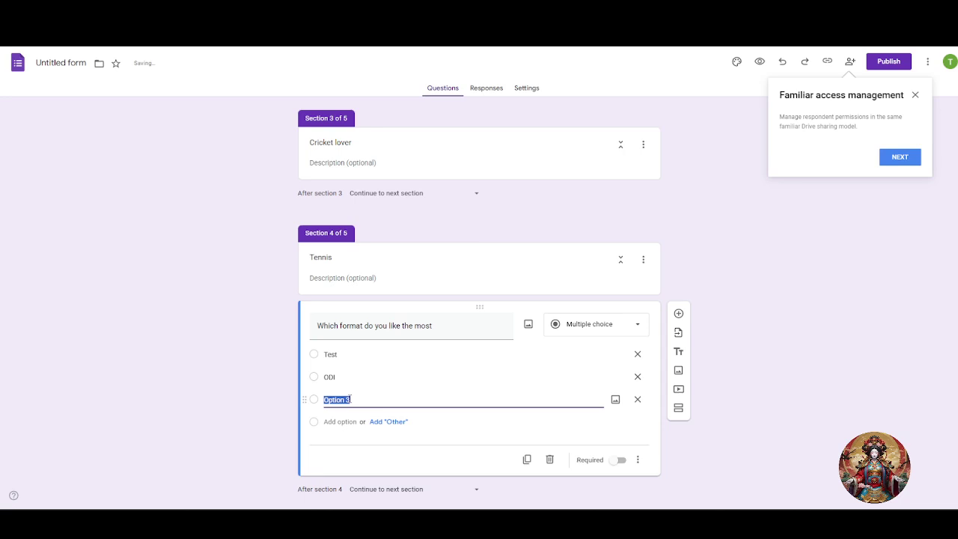
type("t20")
Try "ICC tournament" as the third option of the format question and change it back to "t20".
left_click(337, 421)
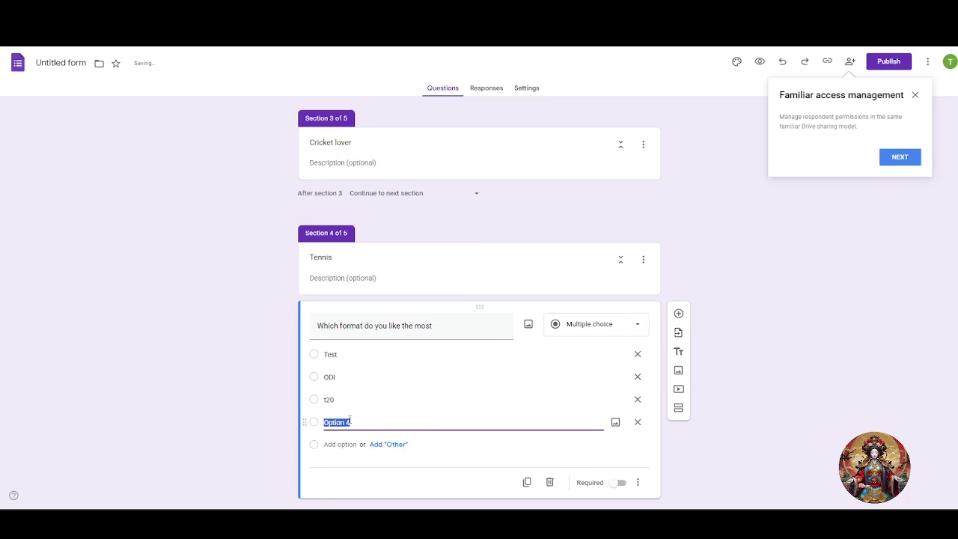
type("wor")
key("BackSpace")
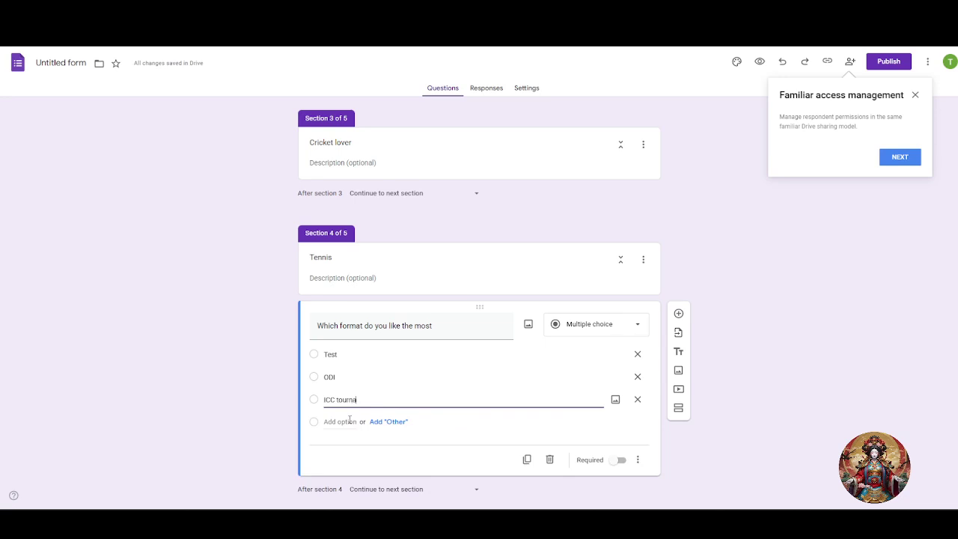
type("ment")
left_click_drag(394, 402, 268, 404)
key("BackSpace")
type("t20")
left_click(804, 394)
Add a short-answer question titled "Who is your fav Cricketer" above the format question in the Tennis section.
scroll(761, 369, "down", 2)
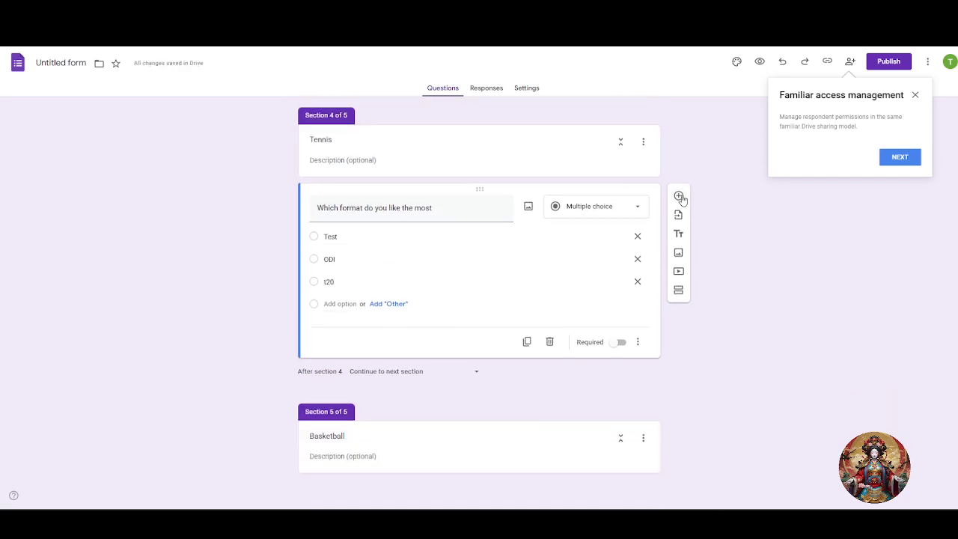
left_click(591, 169)
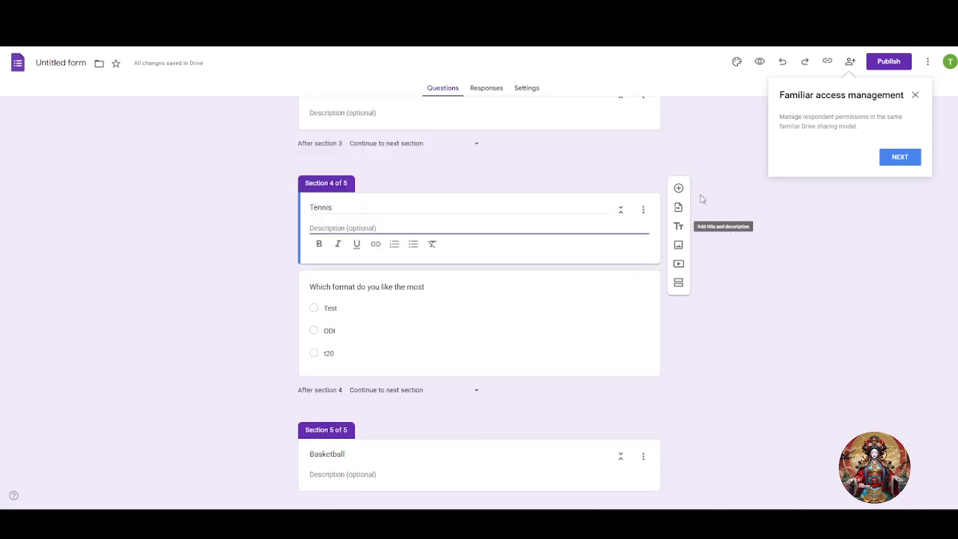
left_click(678, 187)
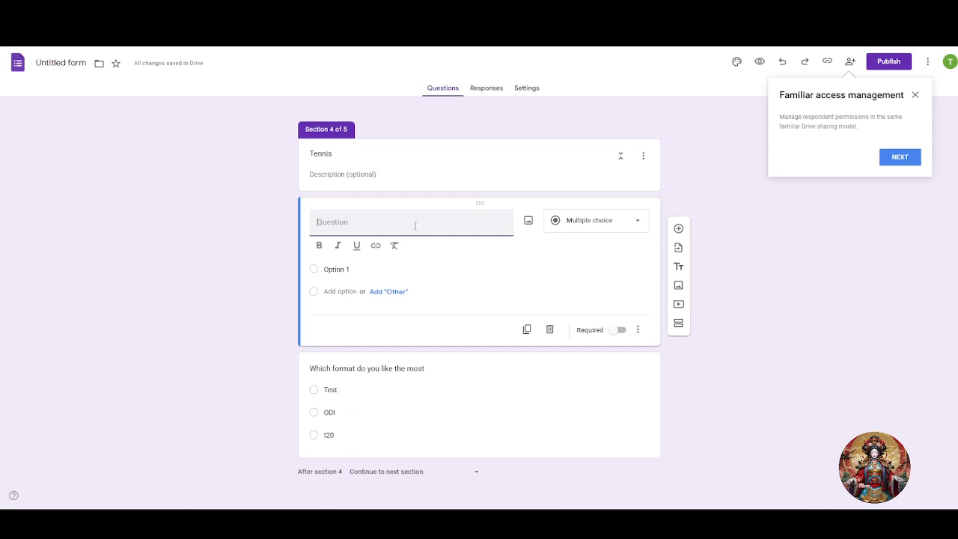
type("ho is you")
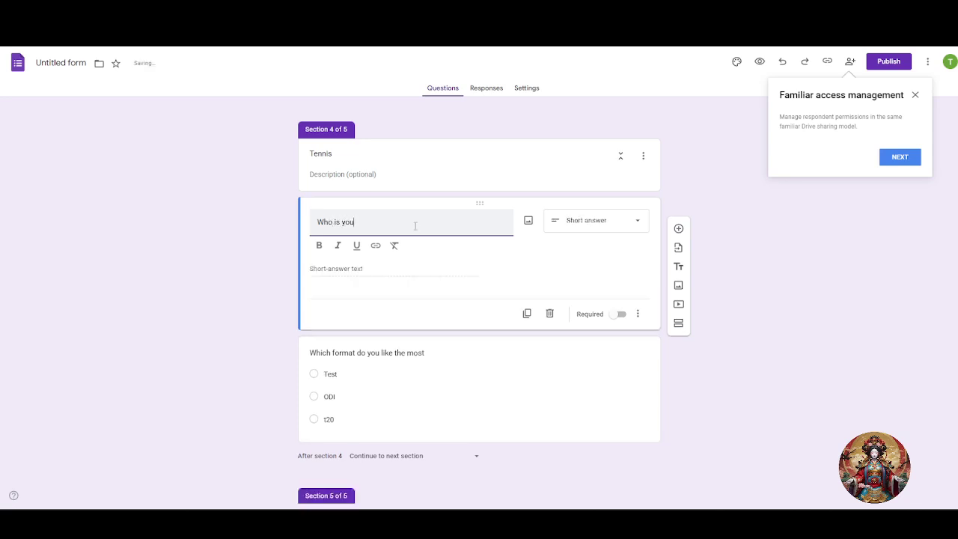
type("r fav cr")
left_click(600, 220)
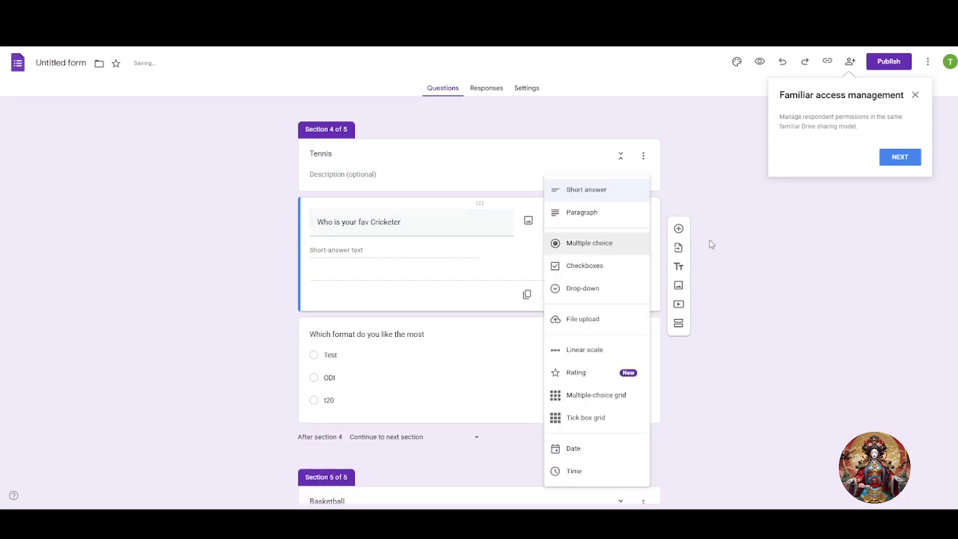
left_click(603, 192)
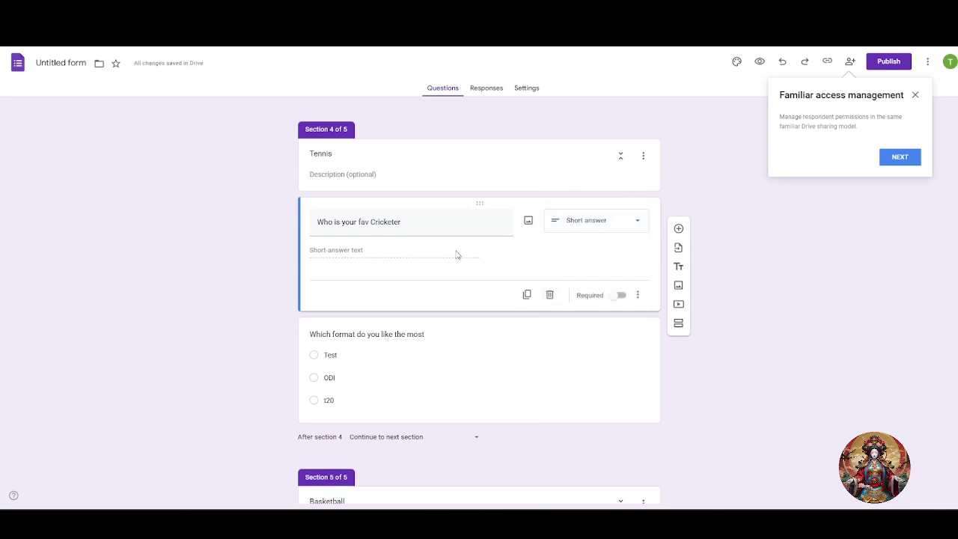
Copy the title text of the favourite cricketer question in the Tennis section.
scroll(788, 252, "down", 1)
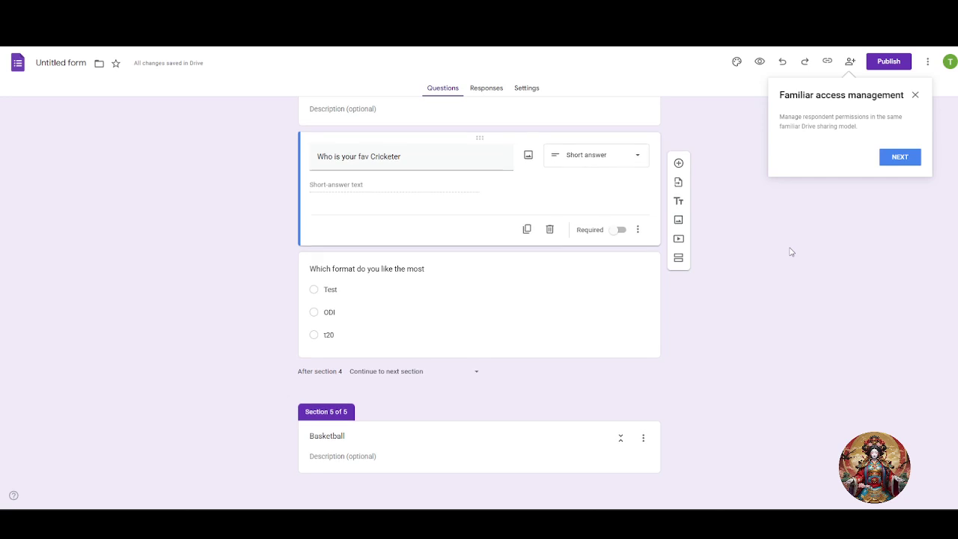
scroll(498, 375, "up", 3)
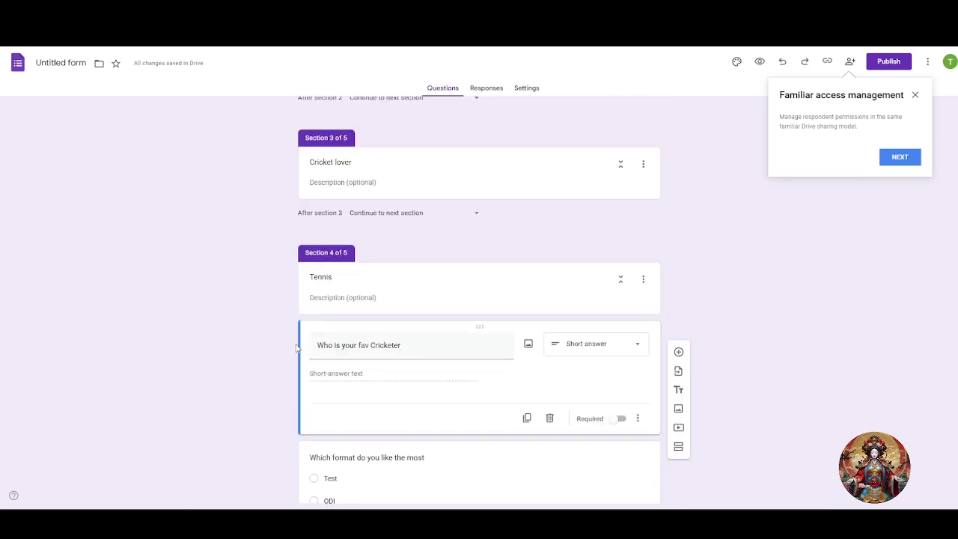
scroll(400, 282, "up", 1)
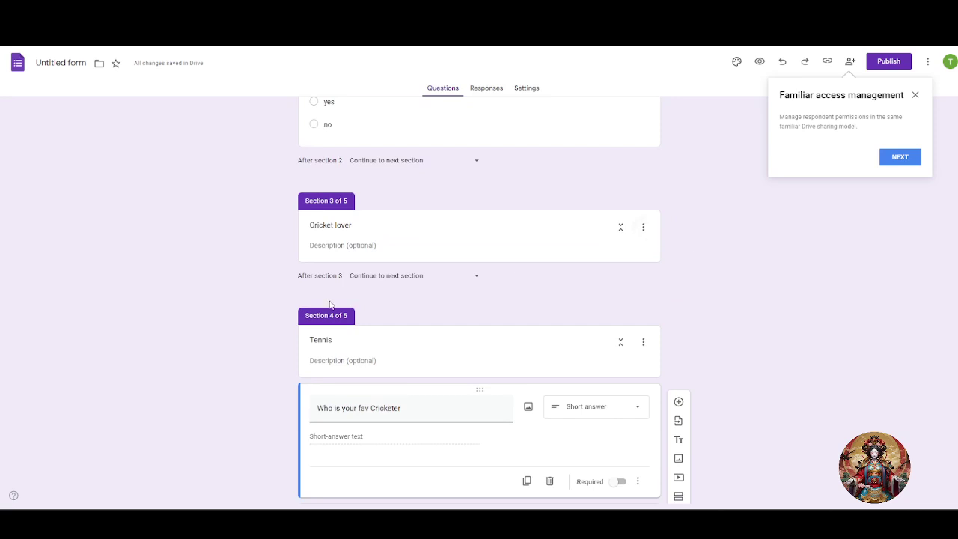
scroll(430, 330, "down", 1)
scroll(429, 330, "down", 1)
triple_click(390, 345)
key("ctrl+c")
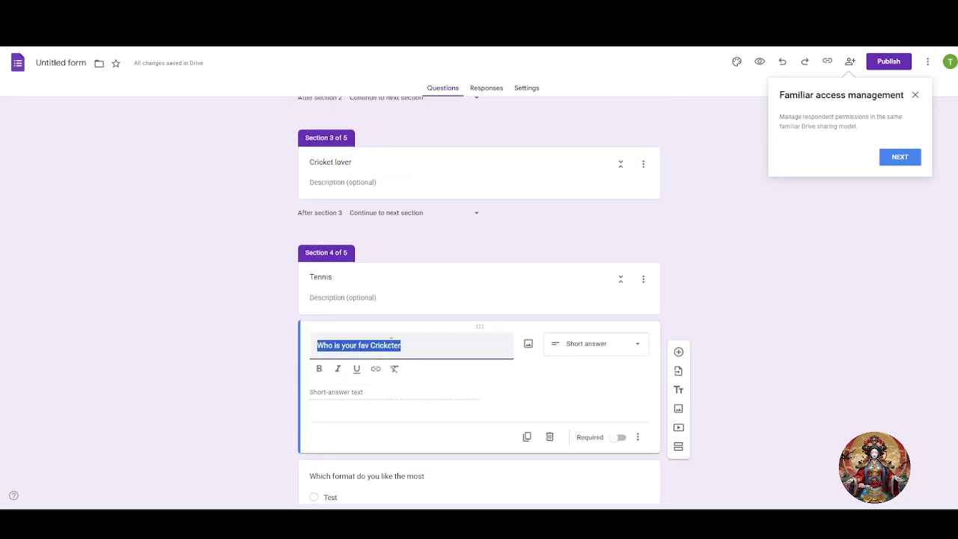
Add a question with the copied title "Who is your fav Cricketer" to the Cricket lover section as a short answer.
left_click(643, 163)
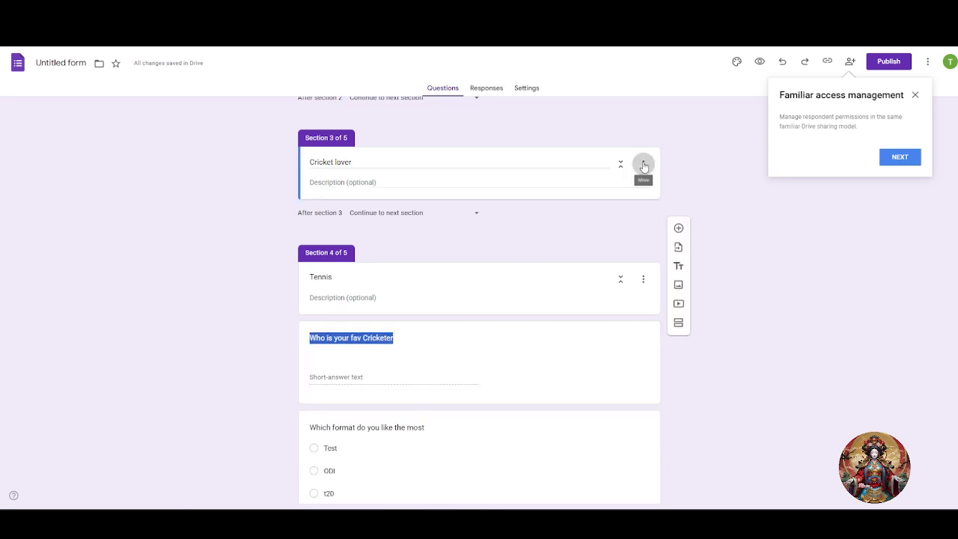
left_click(734, 164)
left_click(501, 162)
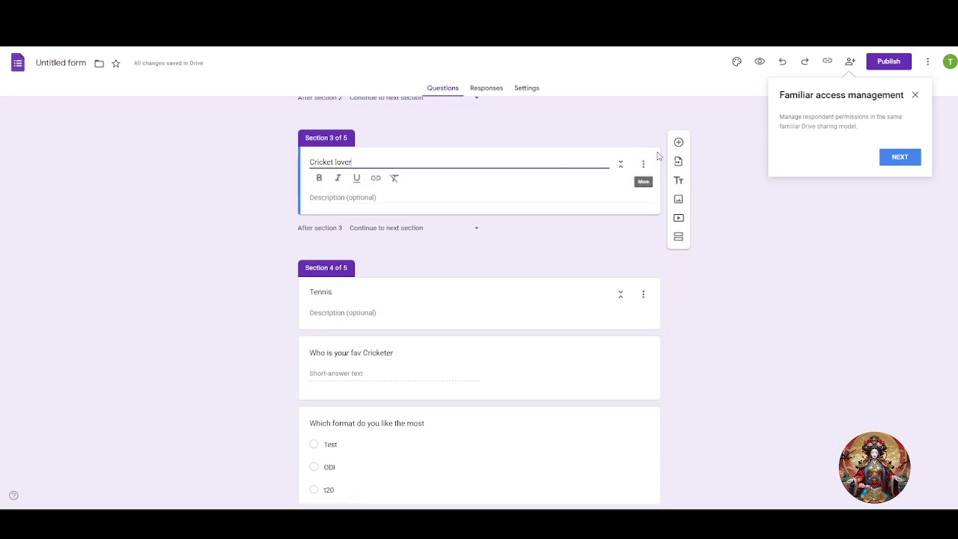
left_click(679, 142)
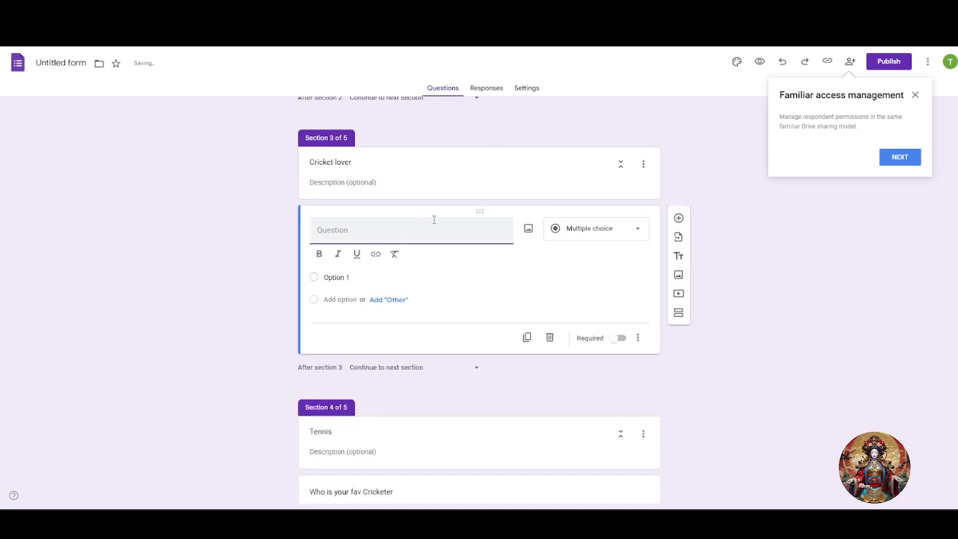
key("ctrl+v")
left_click(562, 228)
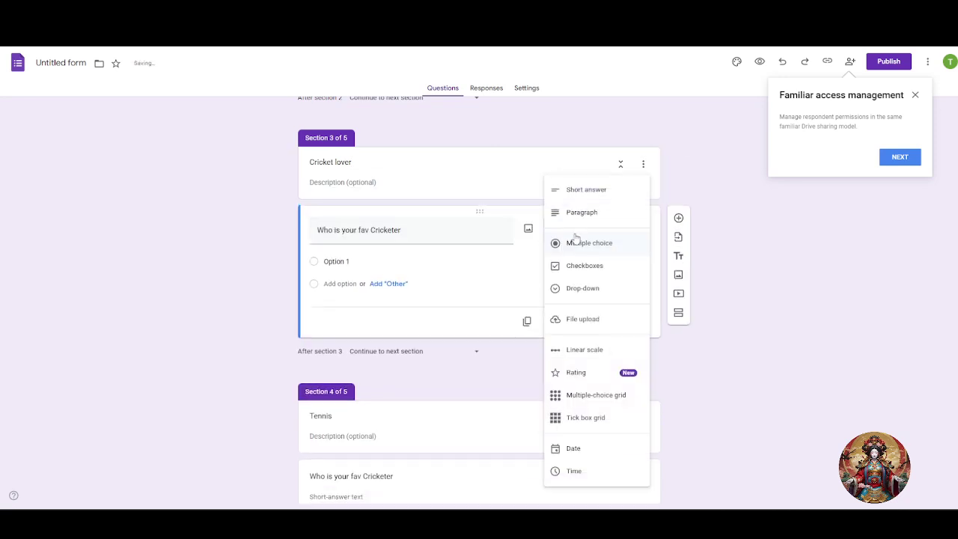
left_click(572, 188)
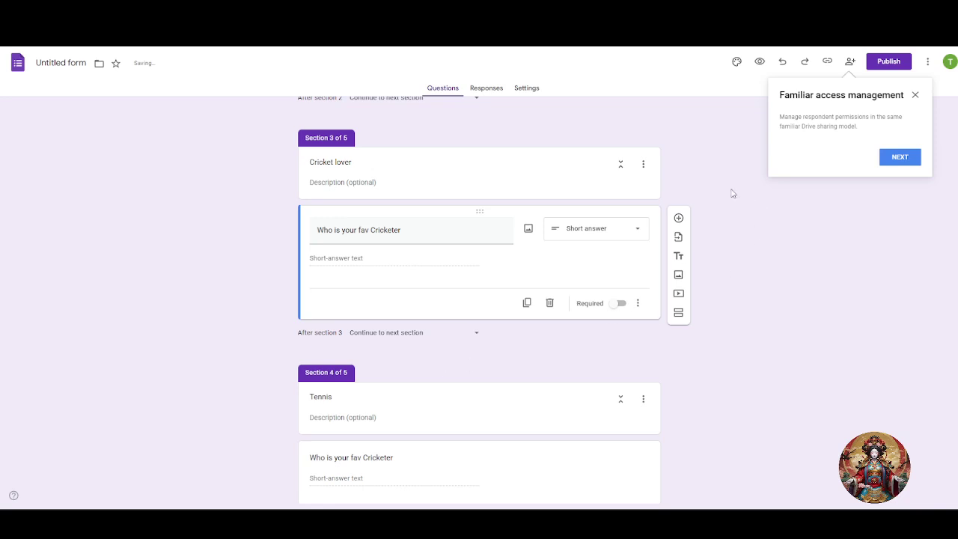
Add a question above the favourite cricketer one in the Cricket lover section, copying the title "Which format do you like the most" from Tennis.
left_click(625, 176)
left_click(628, 172)
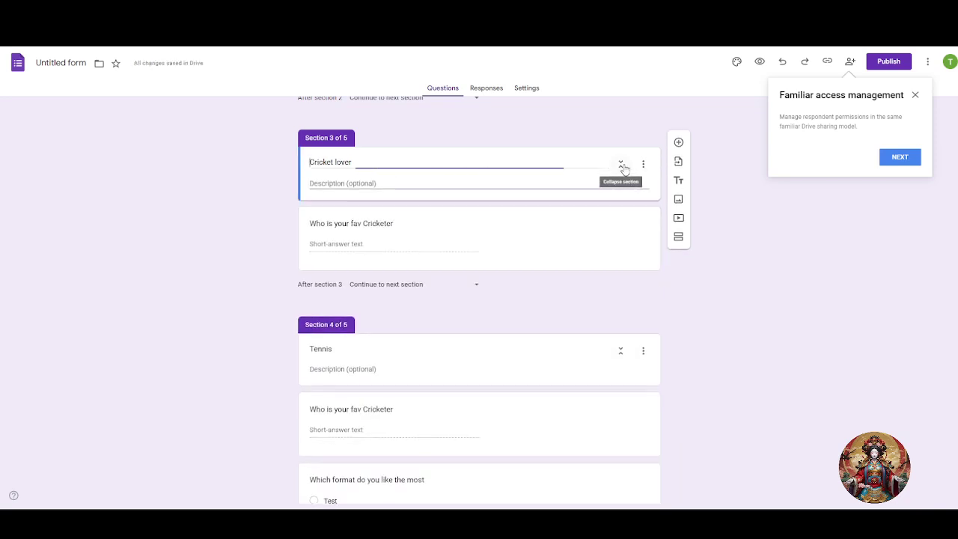
left_click(573, 198)
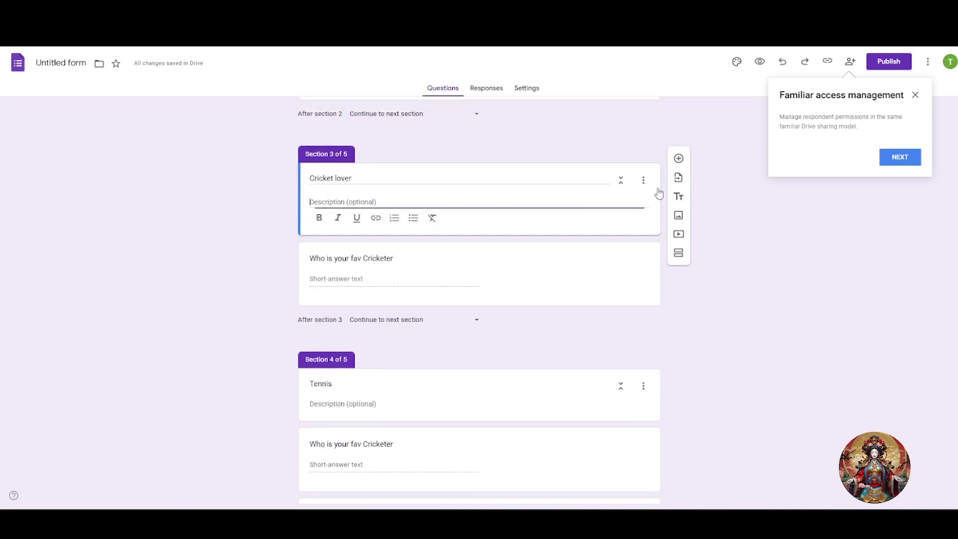
left_click(678, 163)
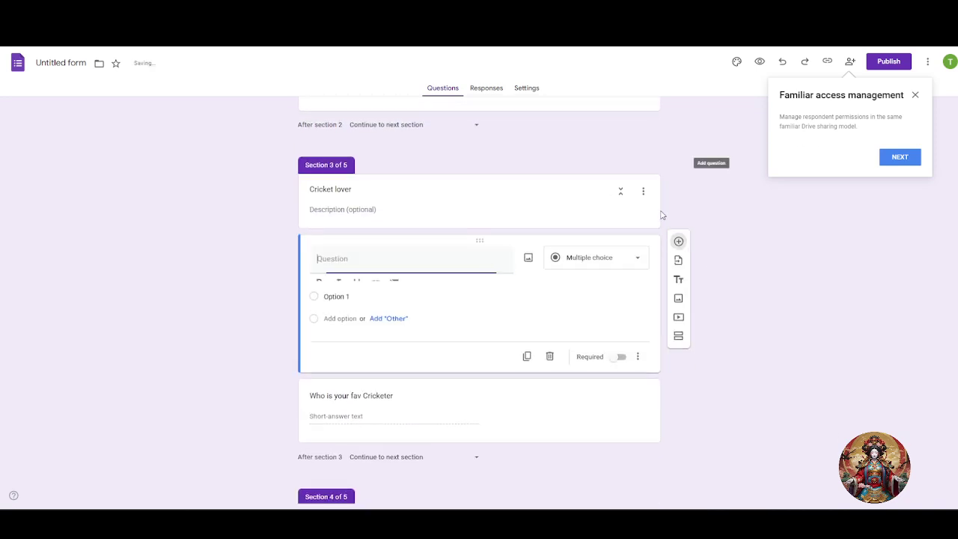
scroll(701, 268, "down", 3)
scroll(701, 267, "down", 1)
left_click(417, 410)
key("ctrl+c")
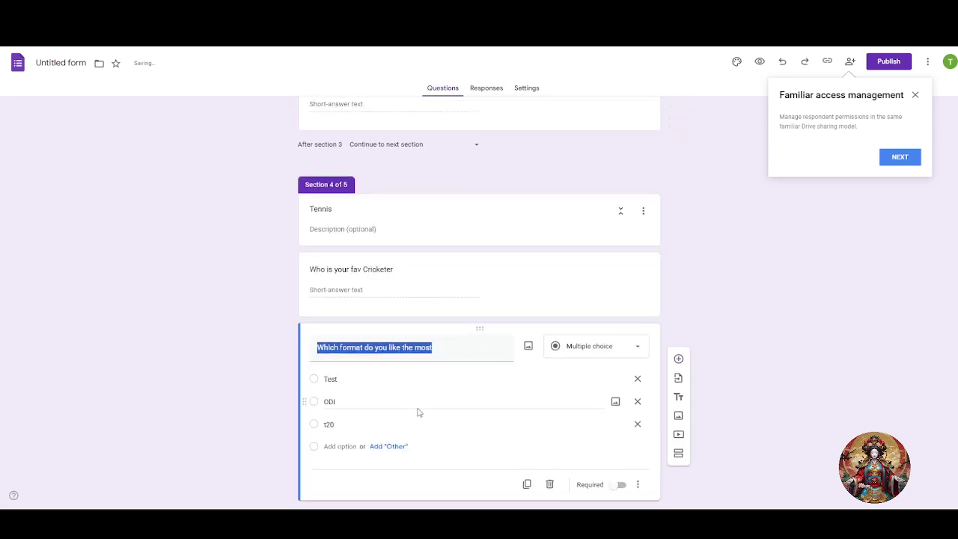
scroll(430, 340, "up", 6)
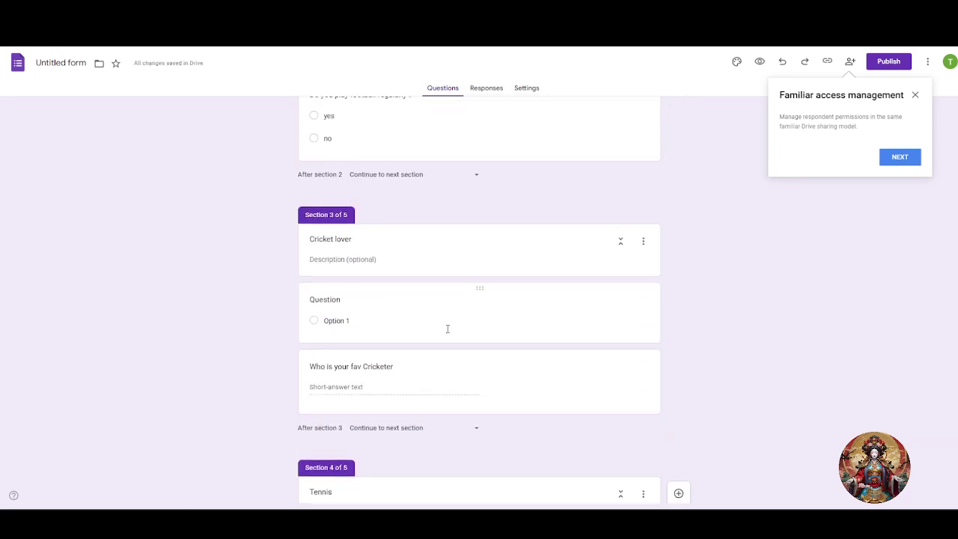
scroll(380, 384, "down", 2)
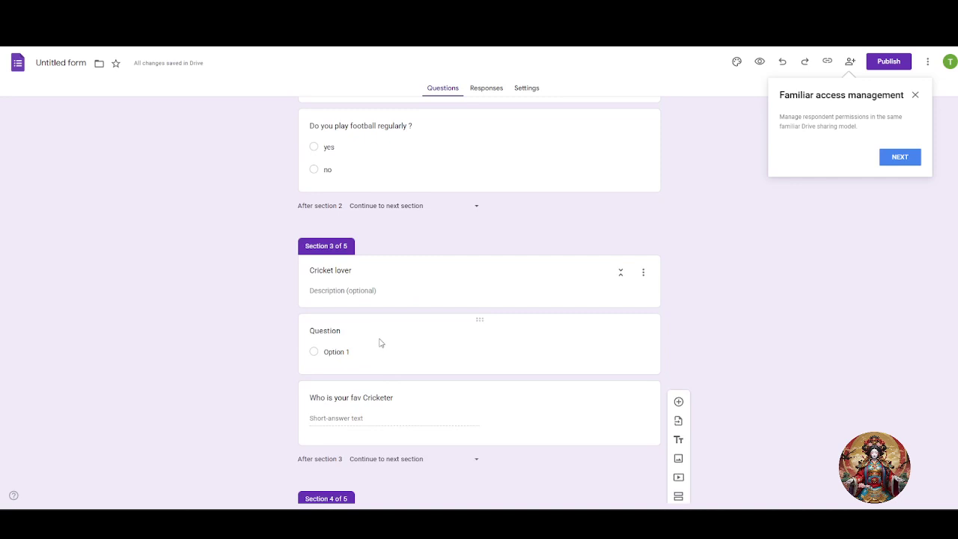
left_click(370, 336)
key("ctrl+v")
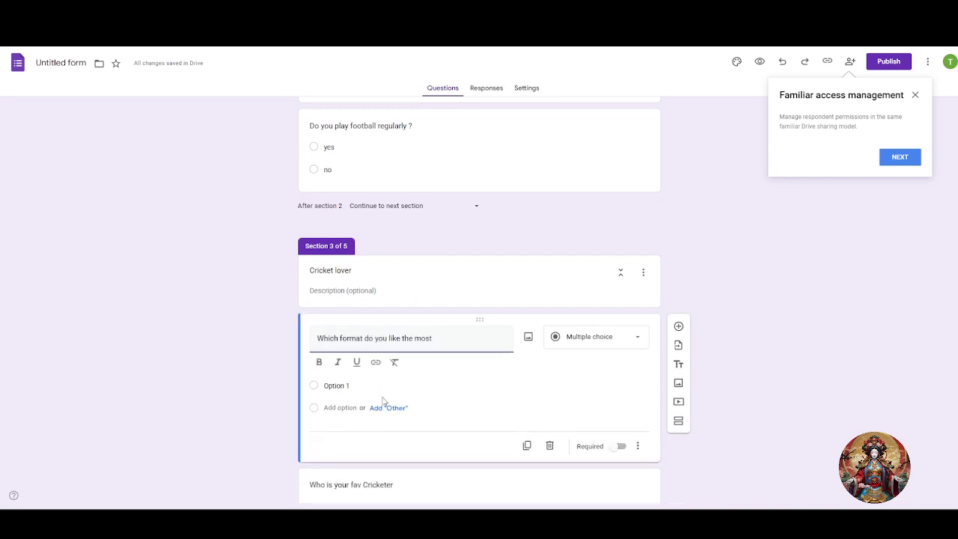
Give the format question in the Cricket lover section the options "Test", "ODI" and "t20".
left_click(377, 386)
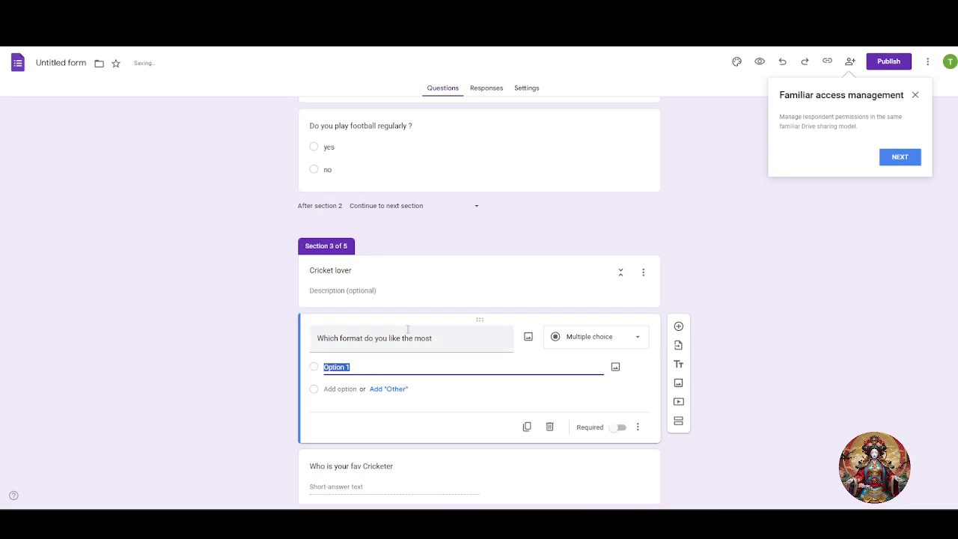
type("Test")
left_click(338, 388)
key("BackSpace")
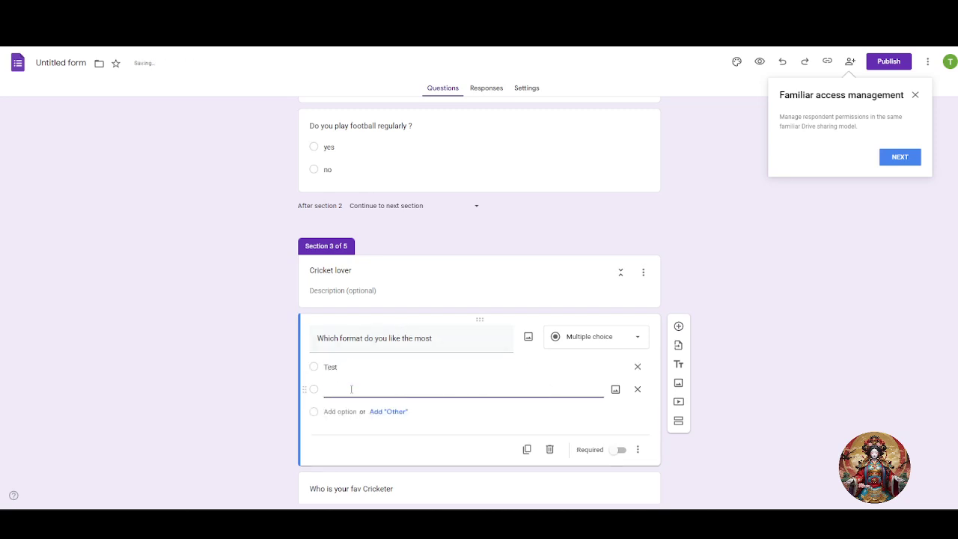
type("ODI")
left_click(346, 411)
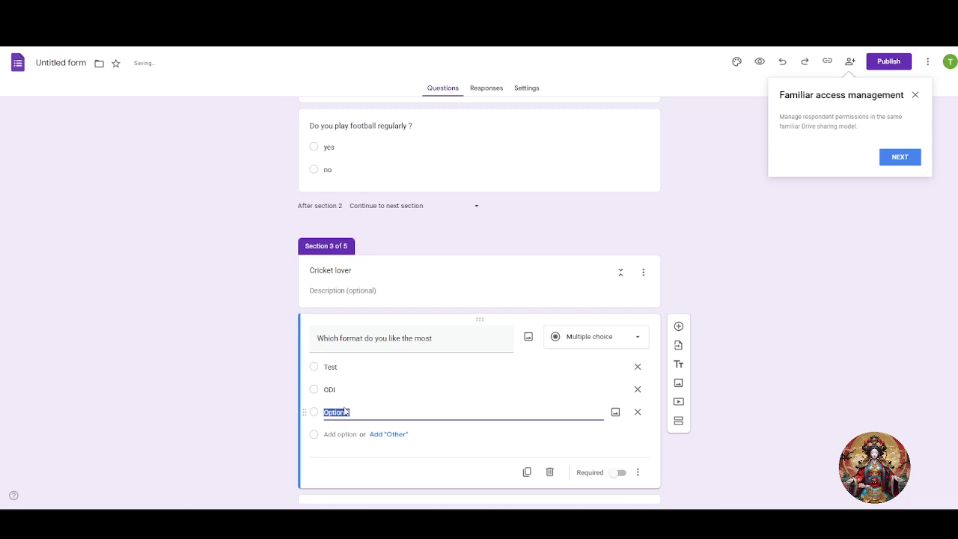
type("T20")
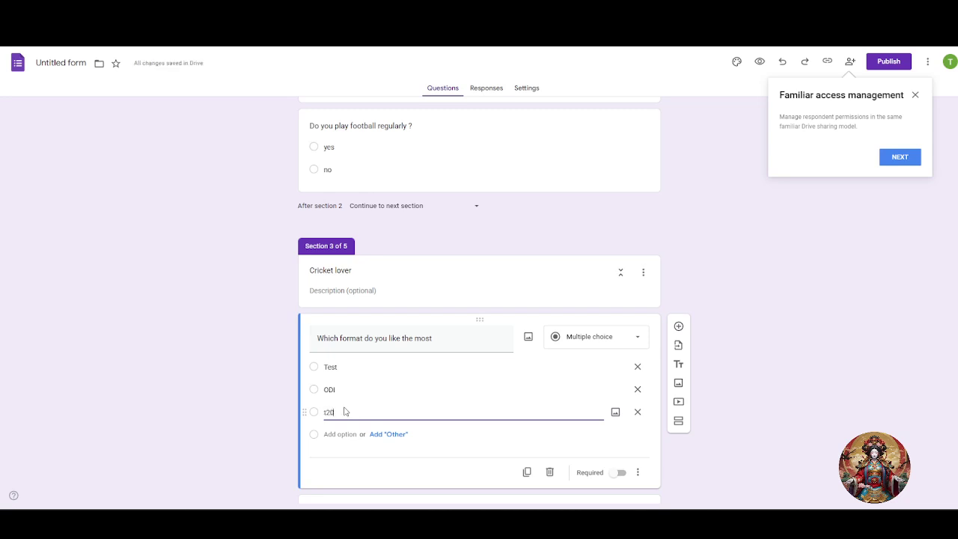
left_click(187, 411)
Retitle the Tennis section's favourite cricketer question "Which Grand slam is your fav" and make it a short answer.
scroll(229, 394, "down", 3)
scroll(247, 393, "down", 2)
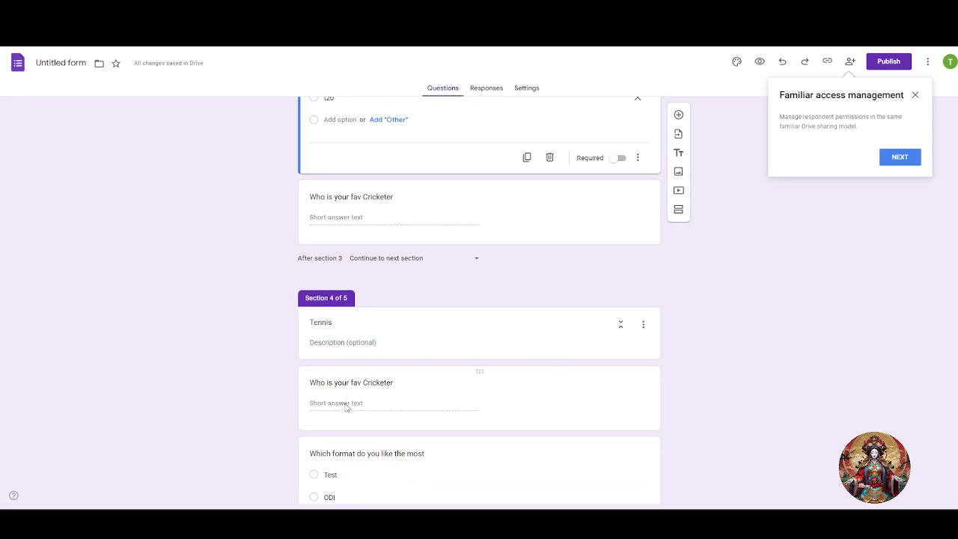
scroll(346, 408, "down", 2)
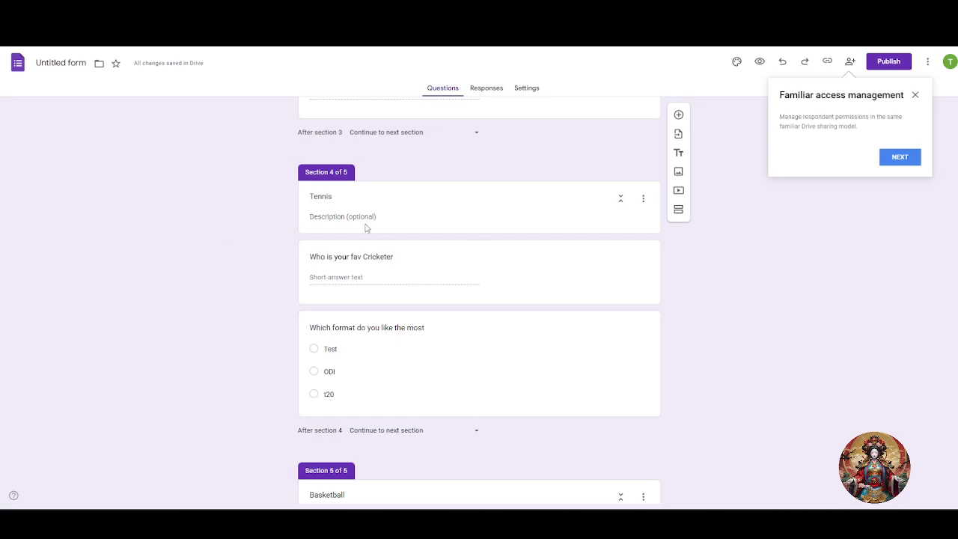
left_click(404, 256)
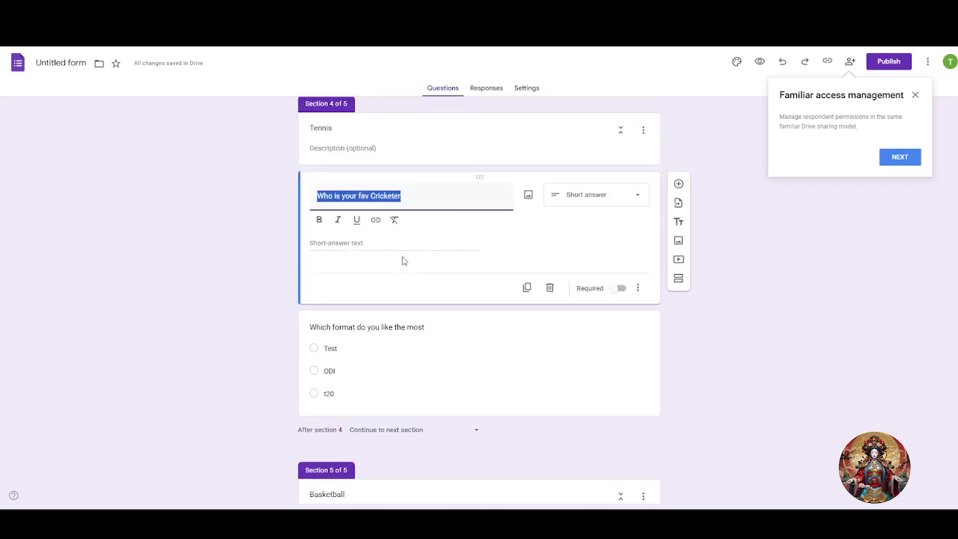
left_click(422, 198)
left_click_drag(421, 199, 271, 188)
key("BackSpace")
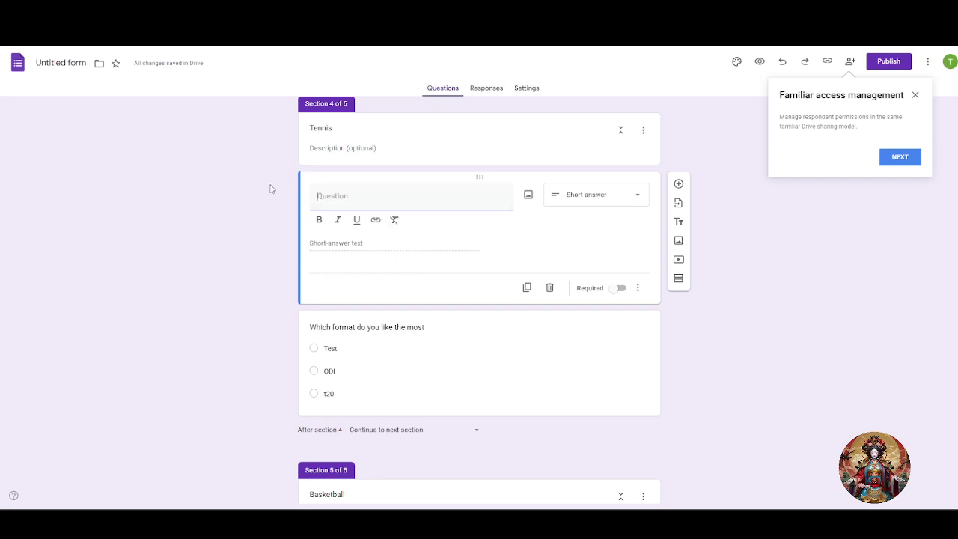
type("Which Gr")
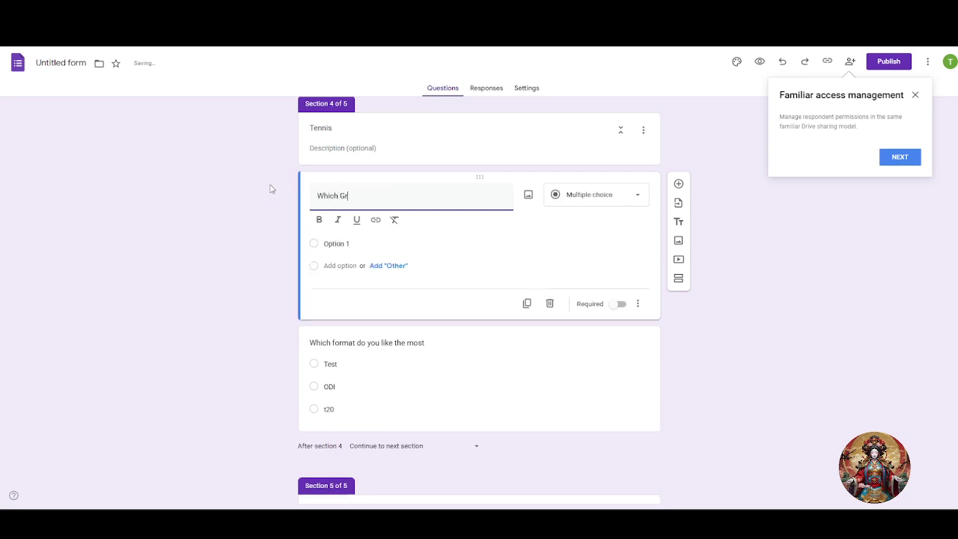
type("and slam is your fav")
left_click(625, 197)
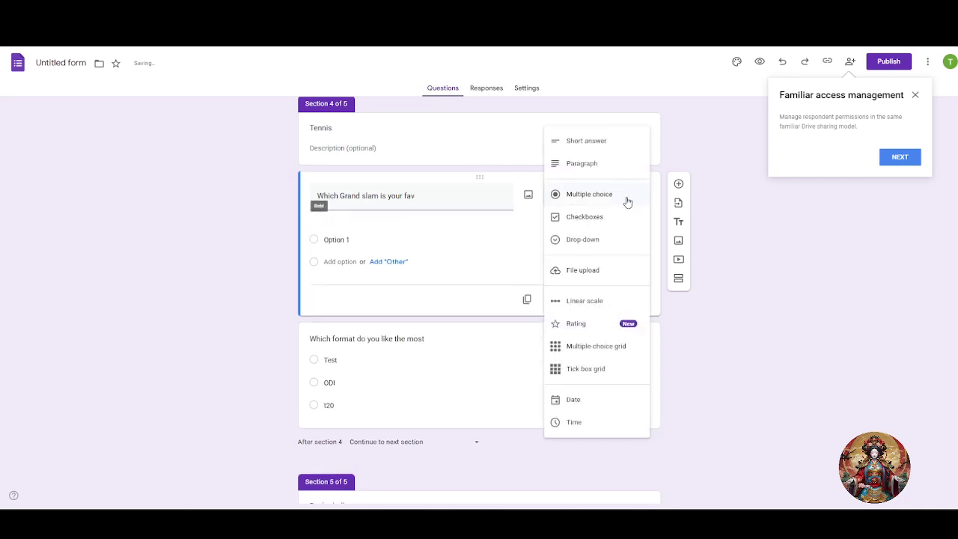
left_click(577, 142)
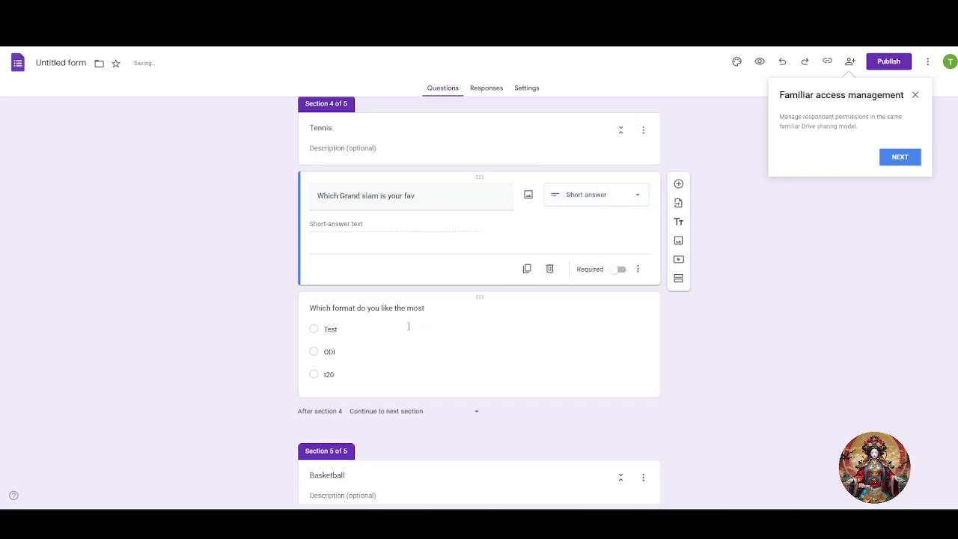
Retitle the Tennis section's format question "Do you play tennis?" and keep it as multiple choice.
left_click(450, 310)
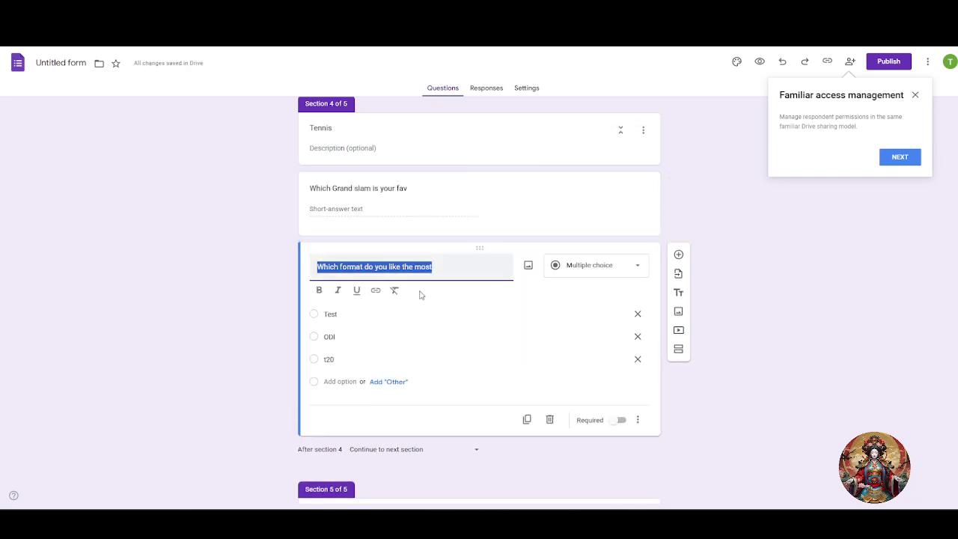
key("BackSpace")
type("Do you")
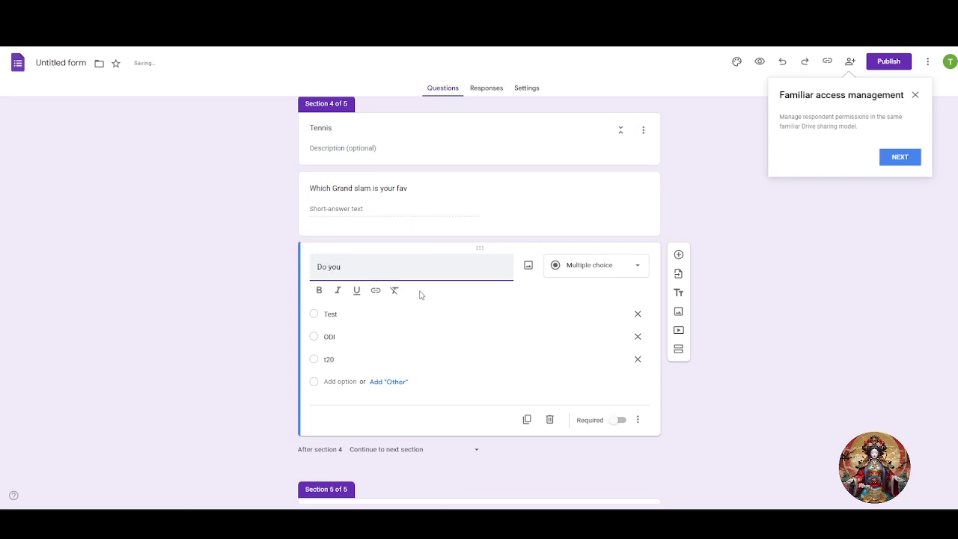
type(" play tennis?")
left_click(602, 270)
left_click(419, 341)
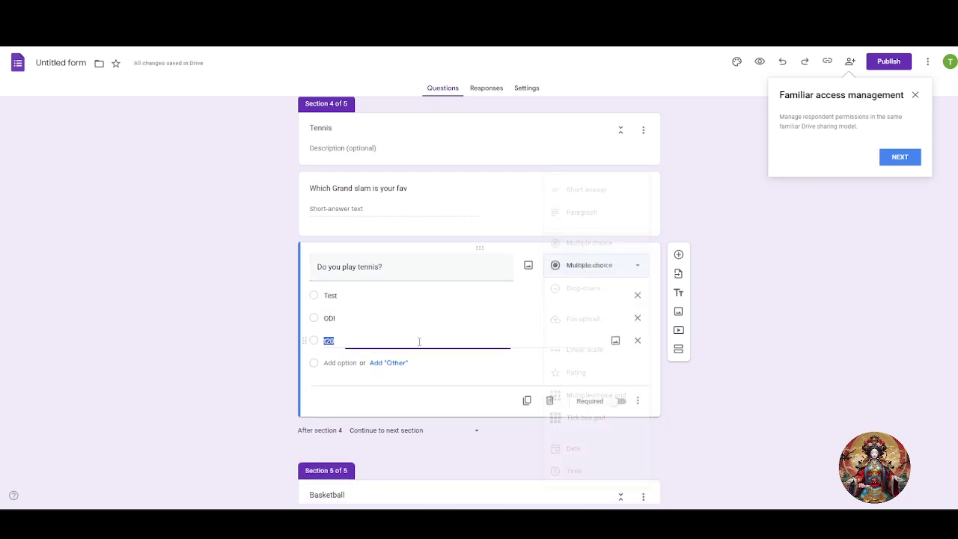
Remove the "t20" option from the tennis-playing question and change the other two options to "yes" and "no".
left_click(640, 341)
left_click(411, 293)
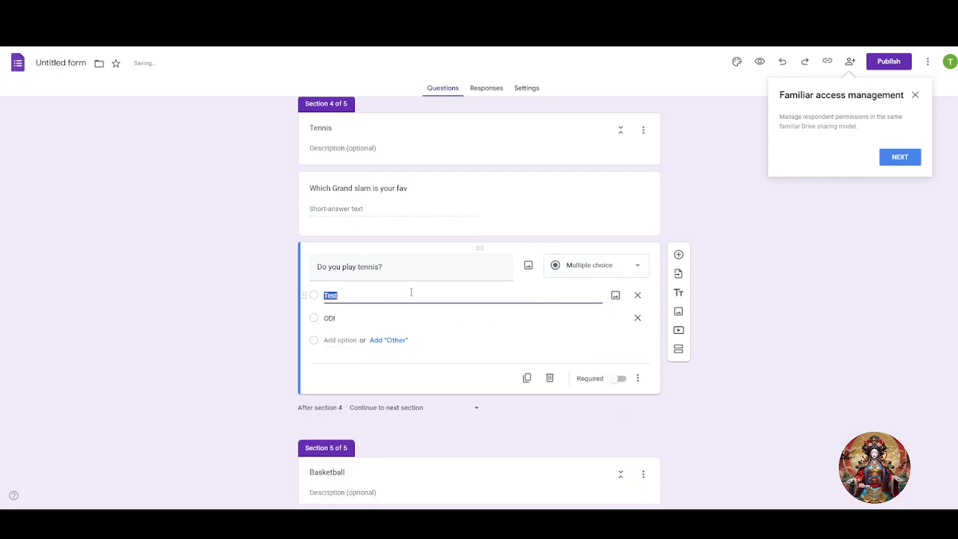
type("yes")
left_click(361, 320)
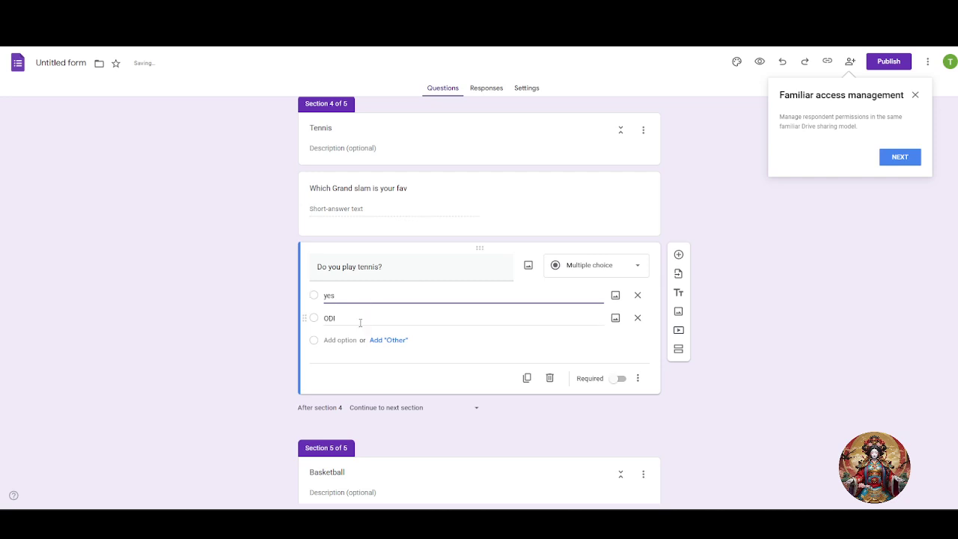
type("no")
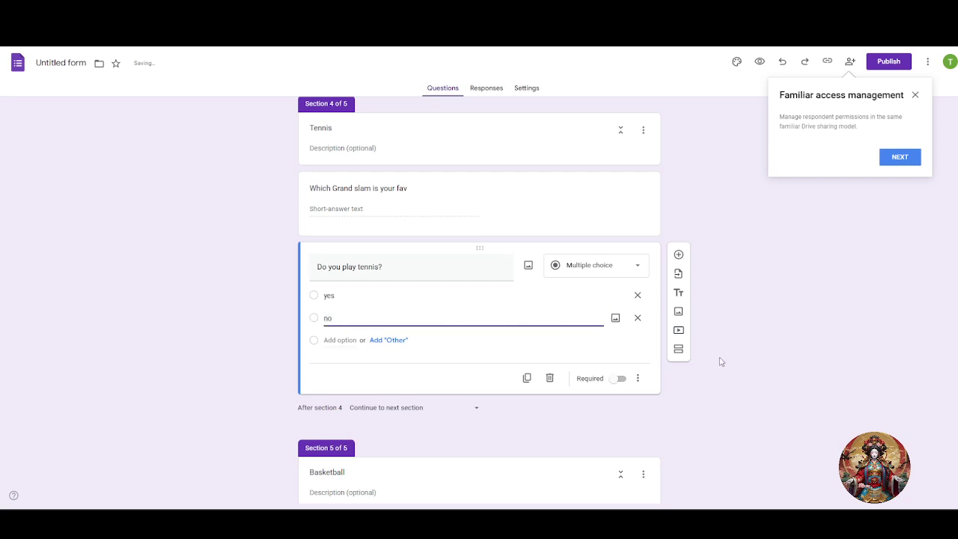
left_click(778, 347)
Add two multiple-choice questions to the Basketball section and title the first one "do you follow the nba ?".
scroll(802, 356, "down", 1)
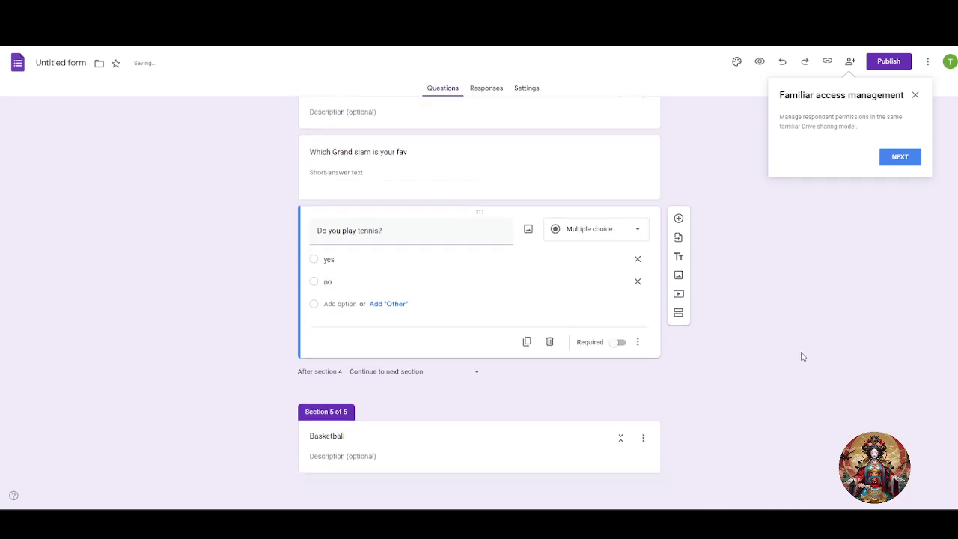
left_click(642, 438)
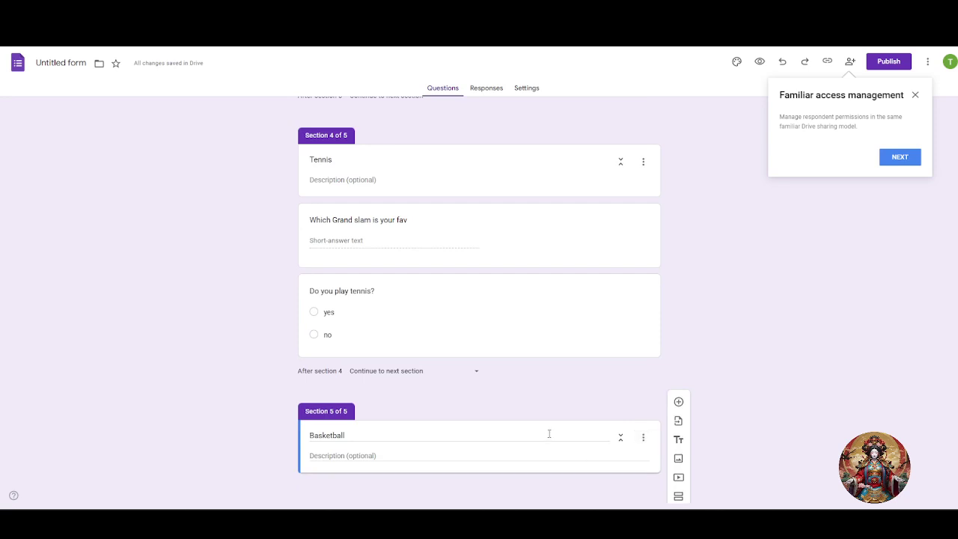
left_click(678, 402)
left_click(682, 402)
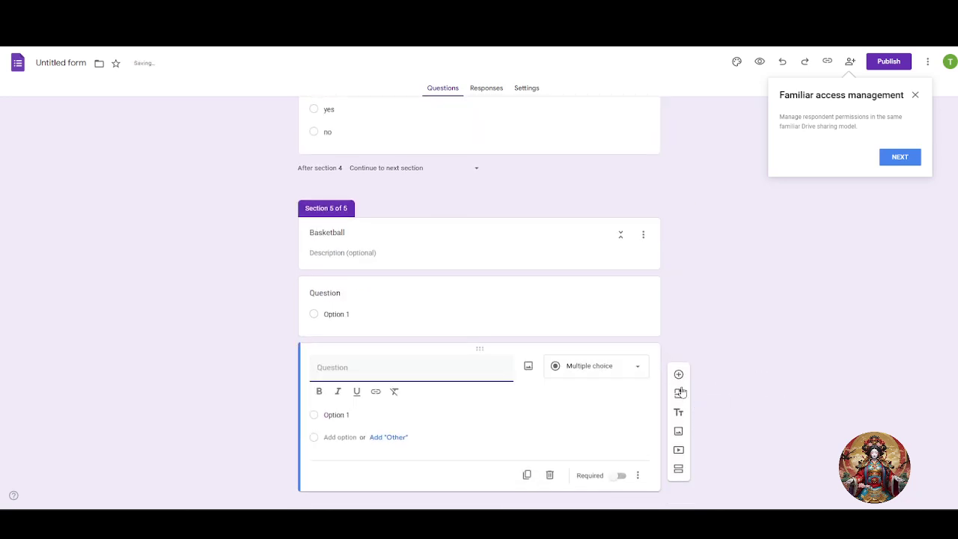
left_click(637, 475)
left_click(789, 374)
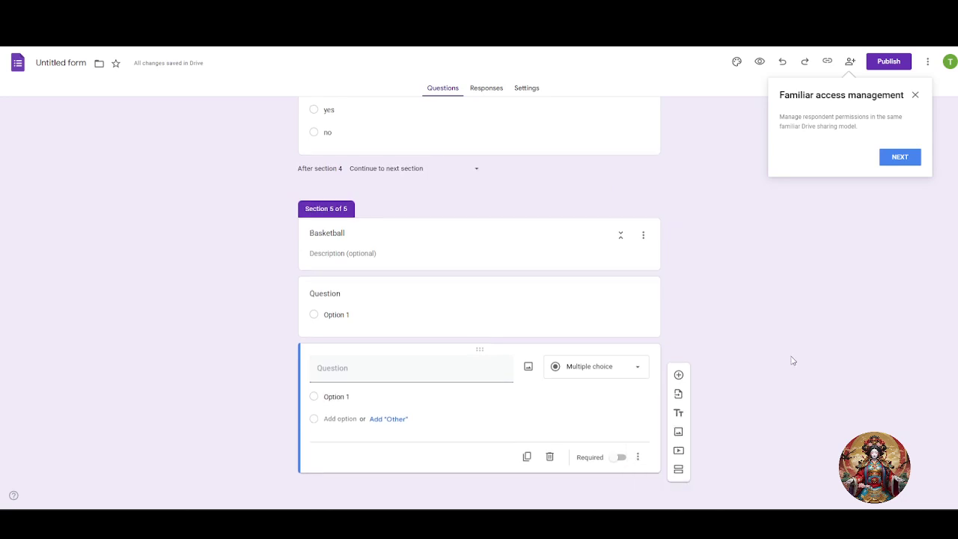
left_click(524, 288)
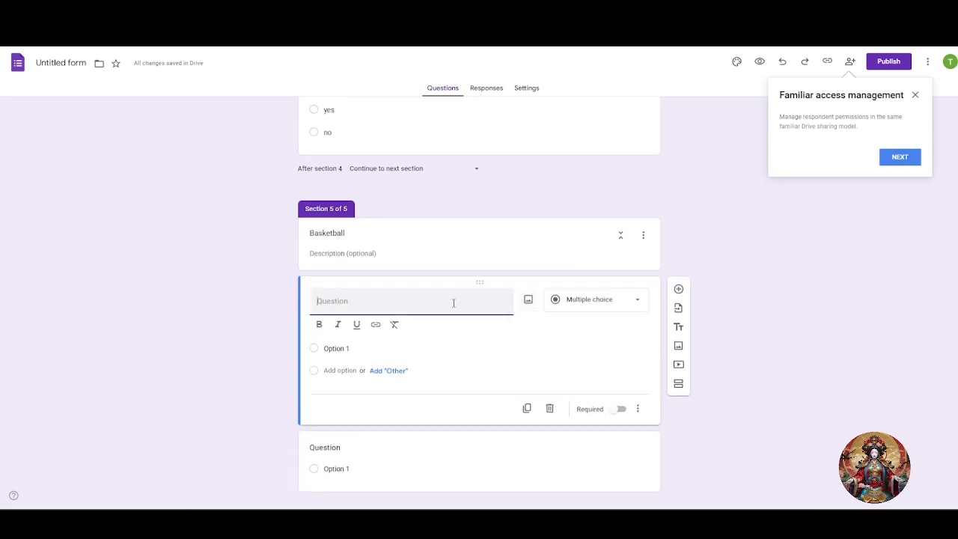
type("do you follow the nba ?")
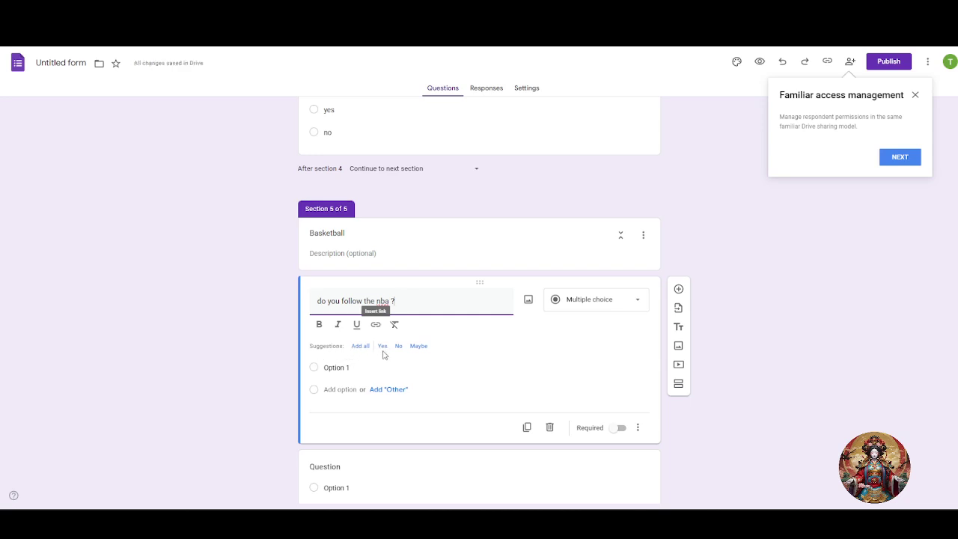
Give the Basketball section's NBA question the suggested answer options Yes, No and Maybe.
left_click(382, 346)
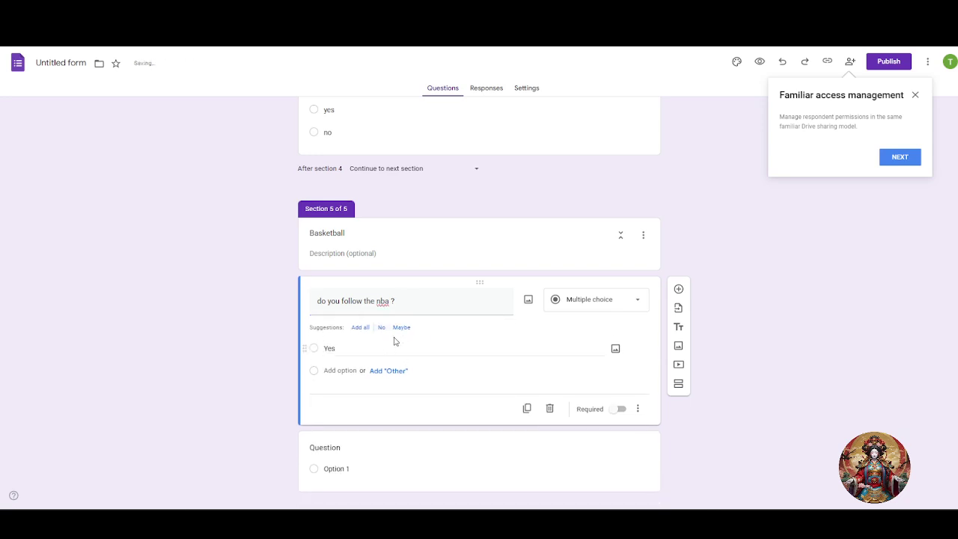
left_click(380, 328)
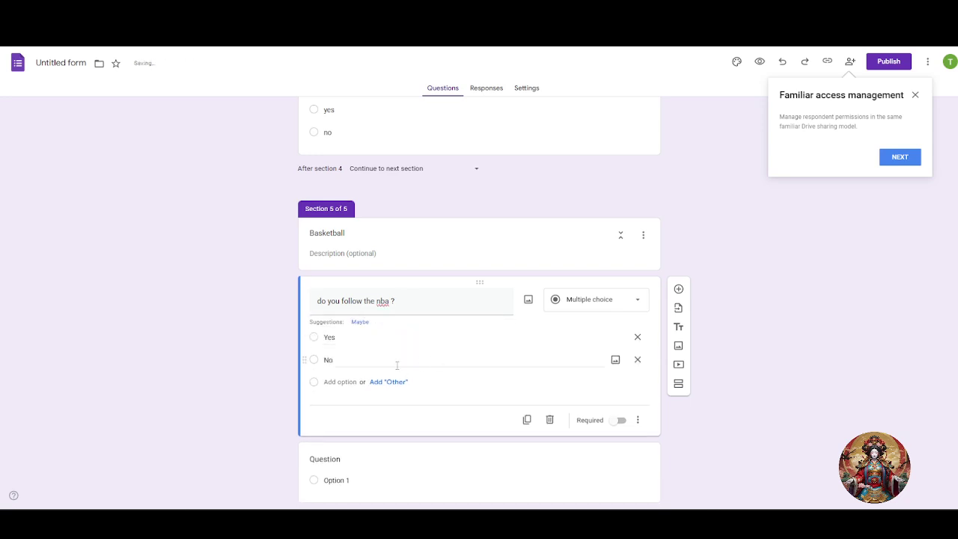
left_click(362, 323)
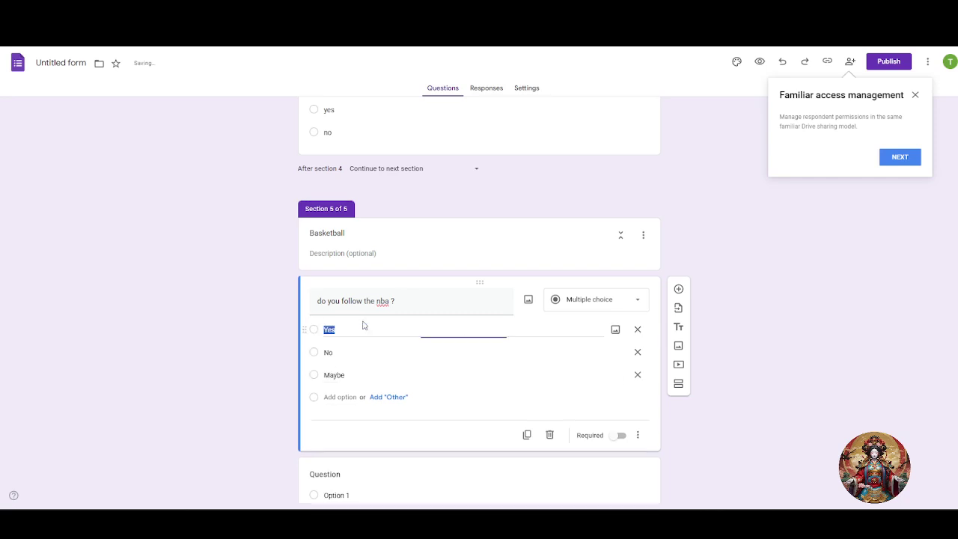
left_click(619, 435)
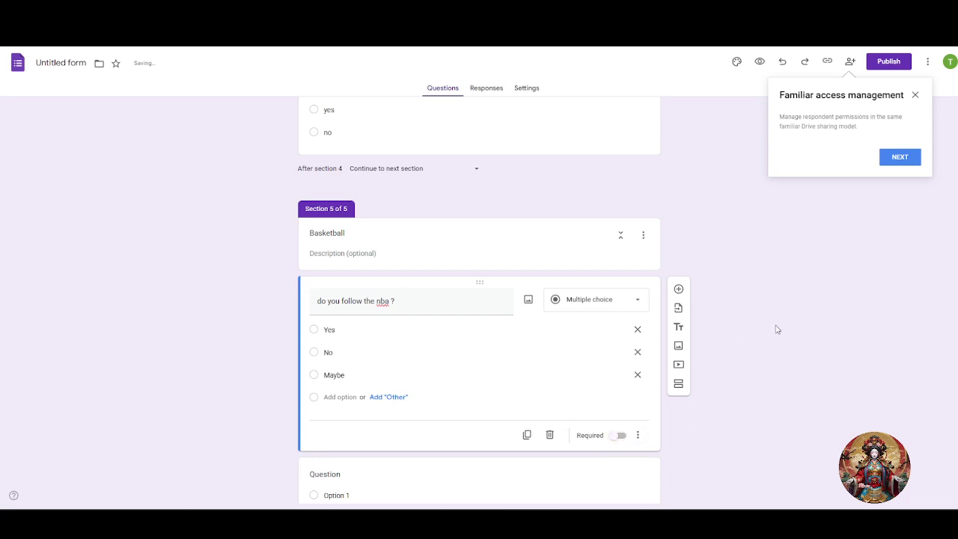
Title the Basketball section's second question "Your Basketball player" and make it a short answer.
scroll(752, 332, "down", 1)
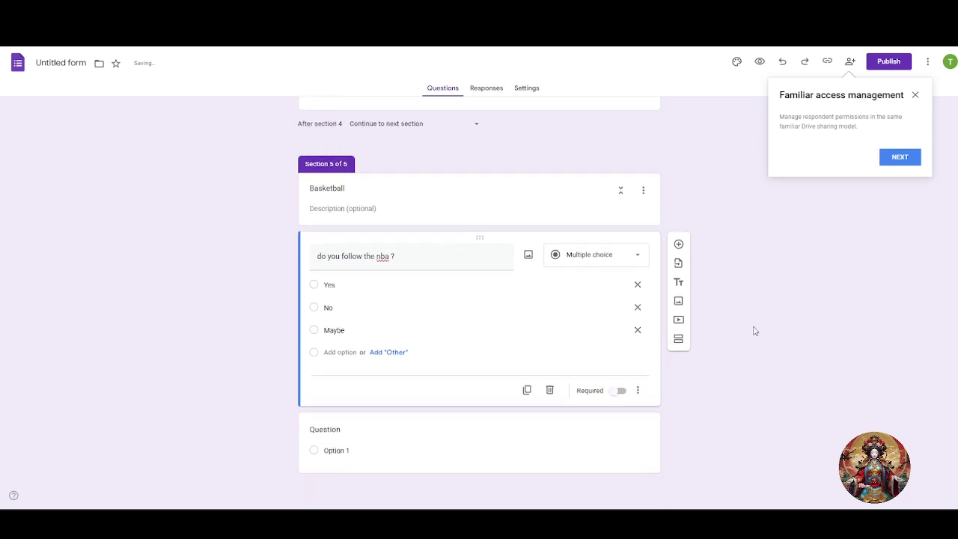
left_click(382, 438)
left_click(380, 430)
left_click(382, 373)
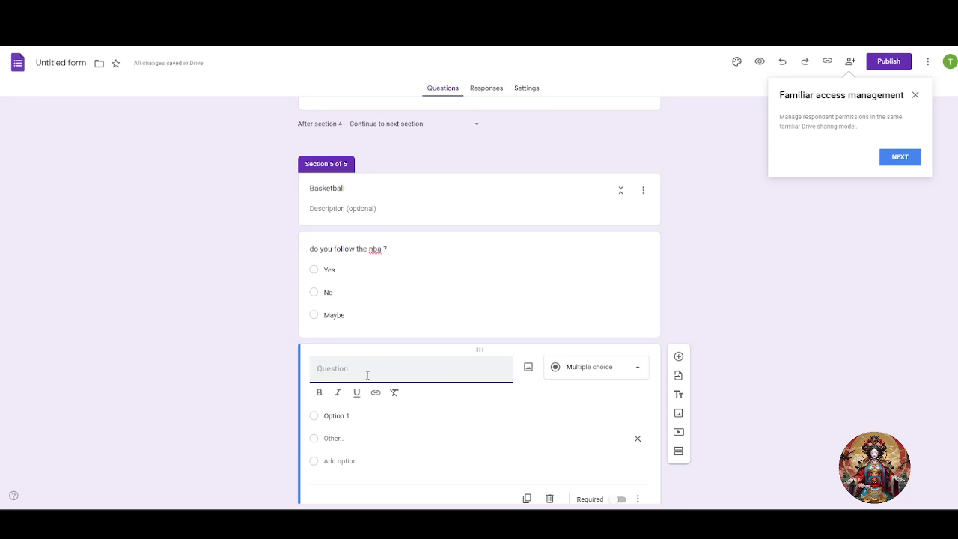
type("Your Basketball player")
left_click(590, 377)
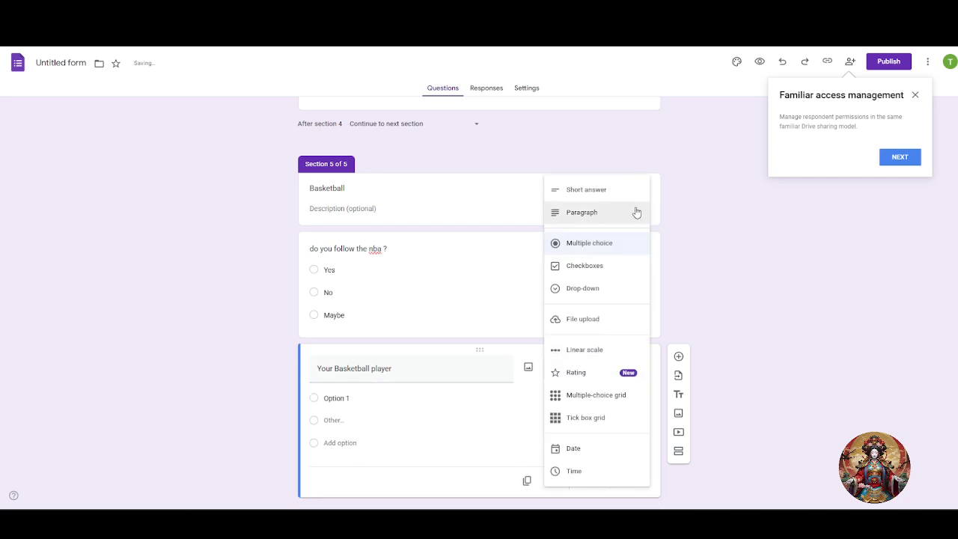
left_click(622, 192)
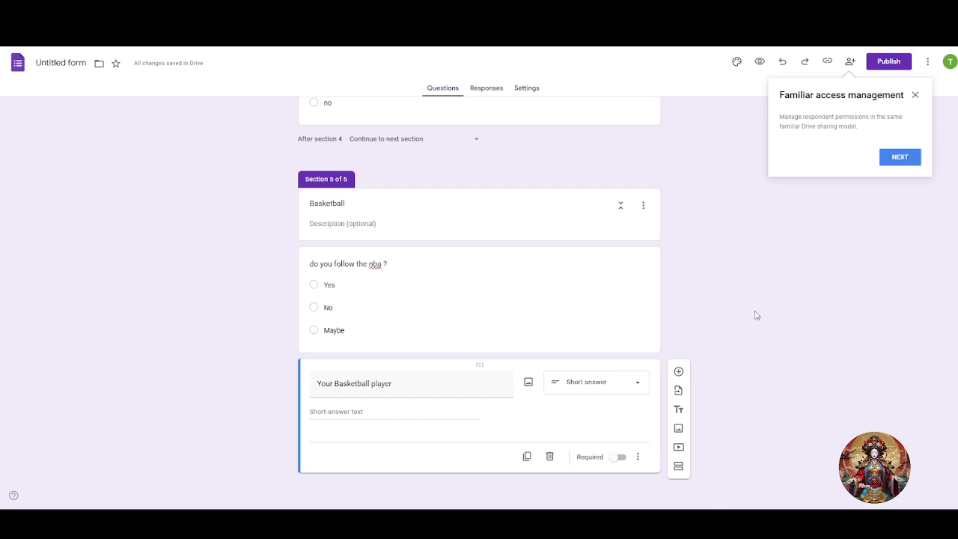
Enable going to a section based on the answer for the "Which sport do you like or enjoy the most?" question.
scroll(754, 314, "up", 15)
scroll(712, 294, "up", 4)
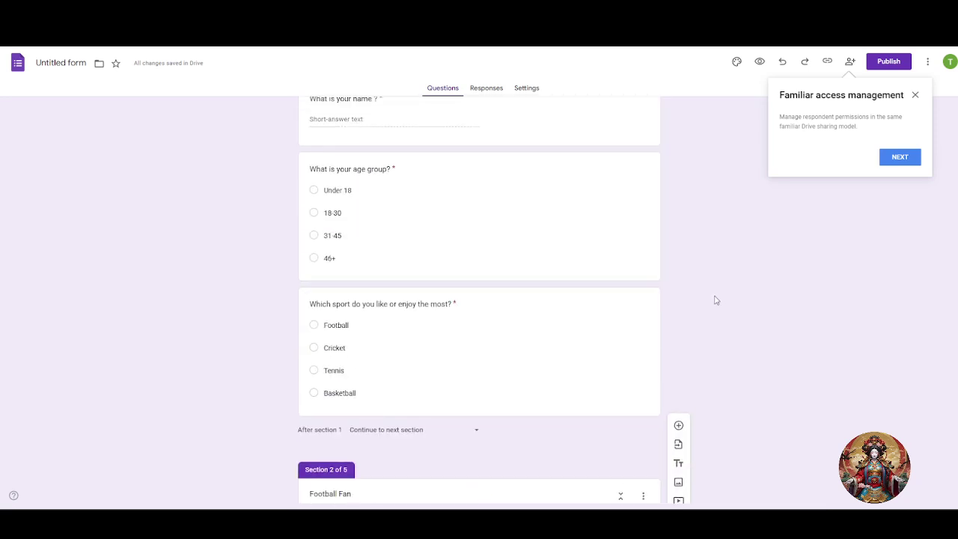
scroll(679, 310, "down", 1)
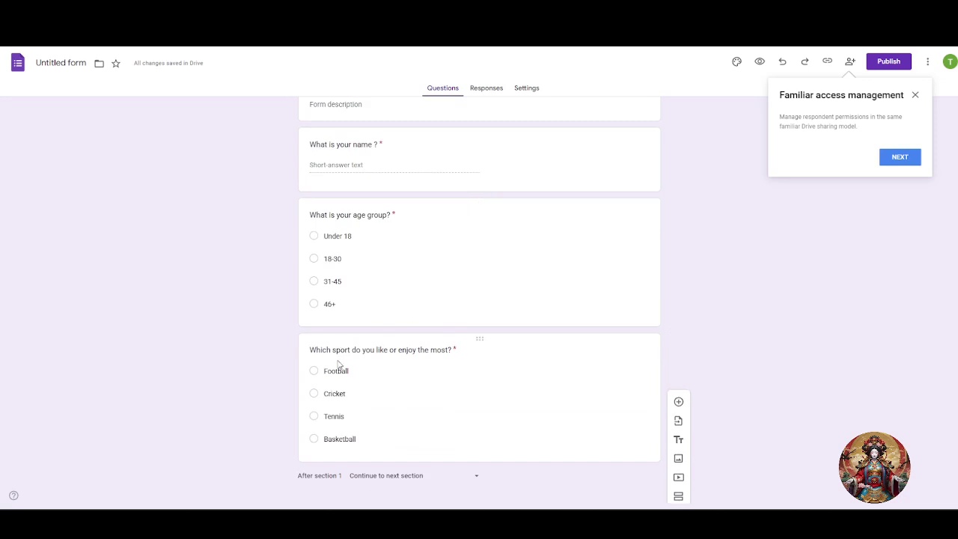
left_click(525, 363)
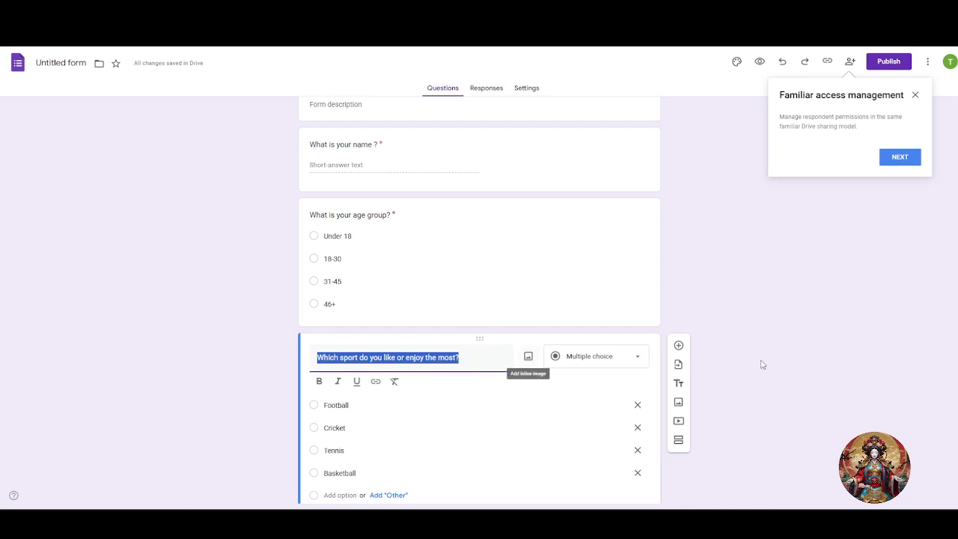
scroll(778, 368, "down", 2)
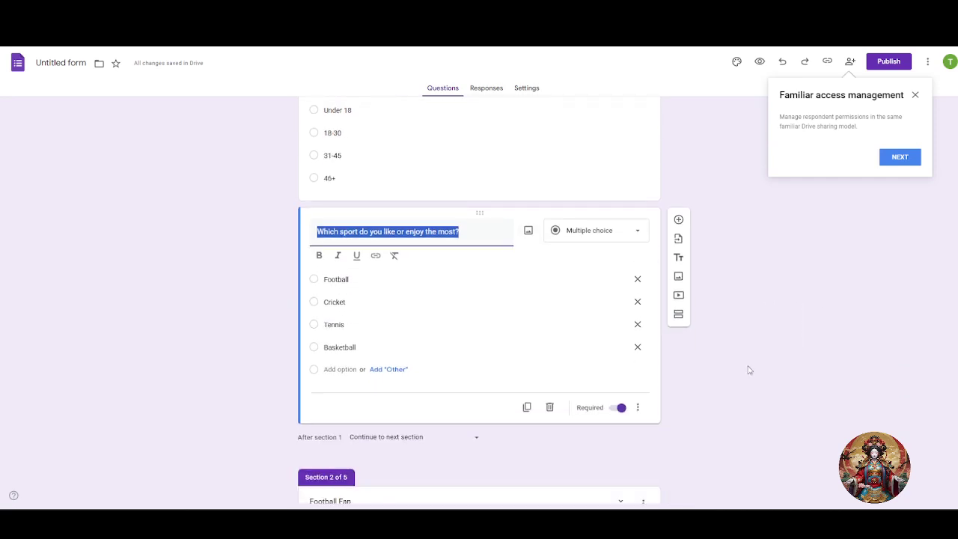
left_click(639, 415)
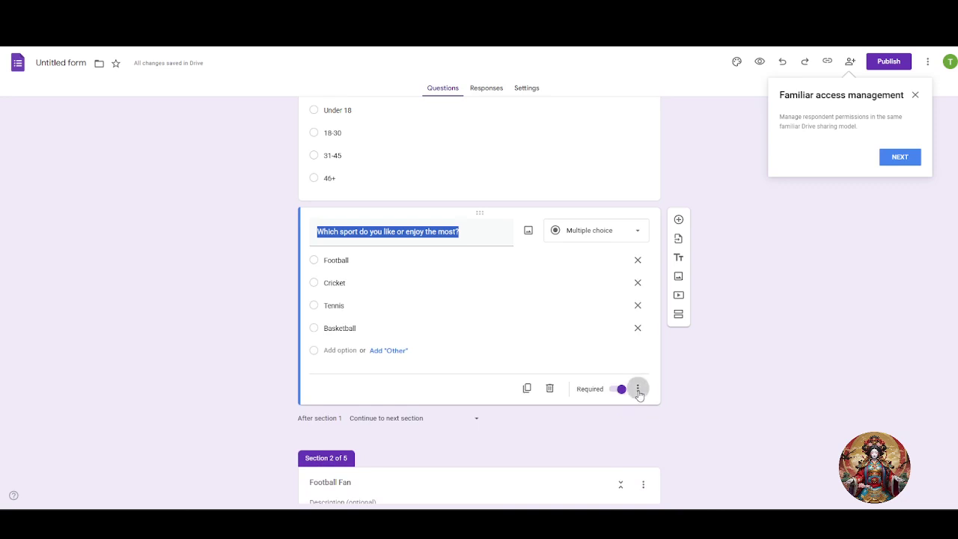
left_click(638, 388)
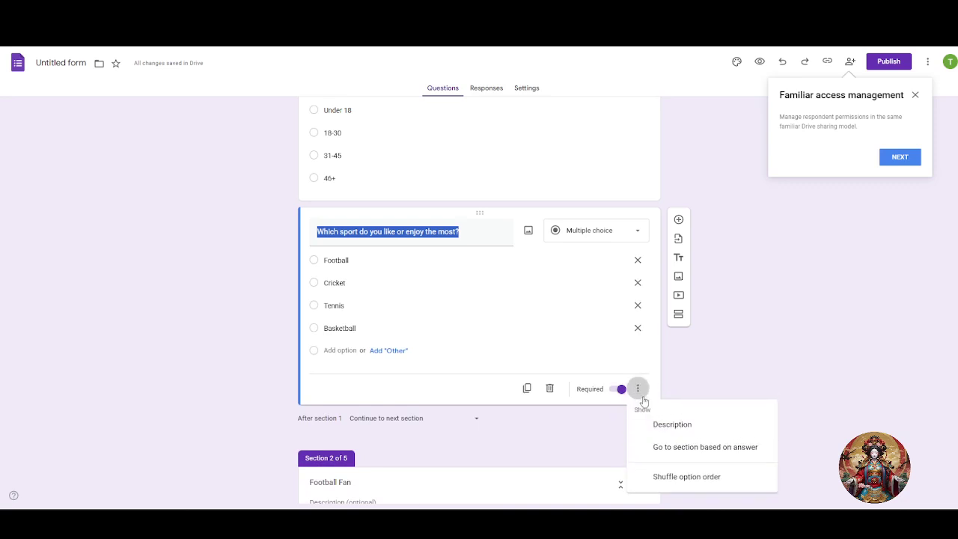
left_click(706, 451)
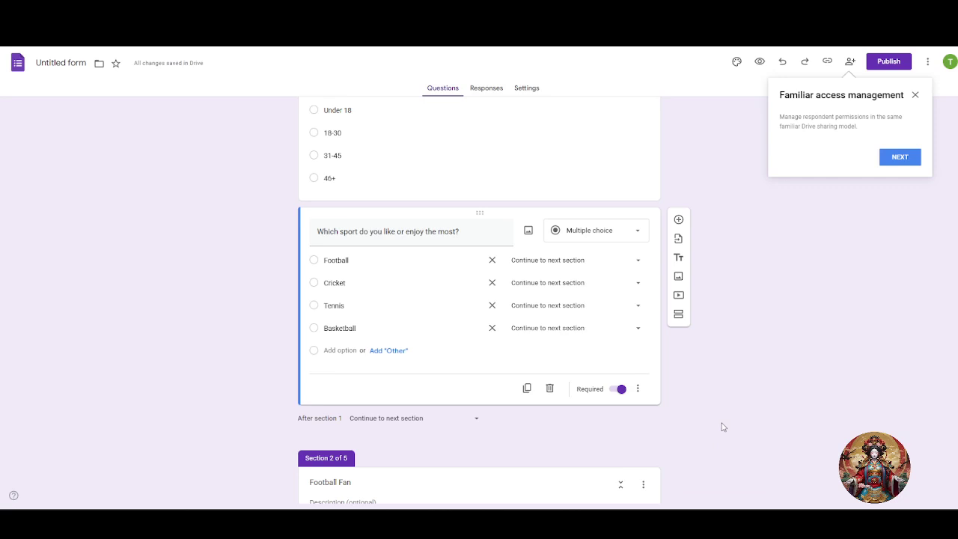
Route the Football answer to section 2 (Football Fan) and the Cricket answer to section 3 (Cricket lover).
left_click(588, 265)
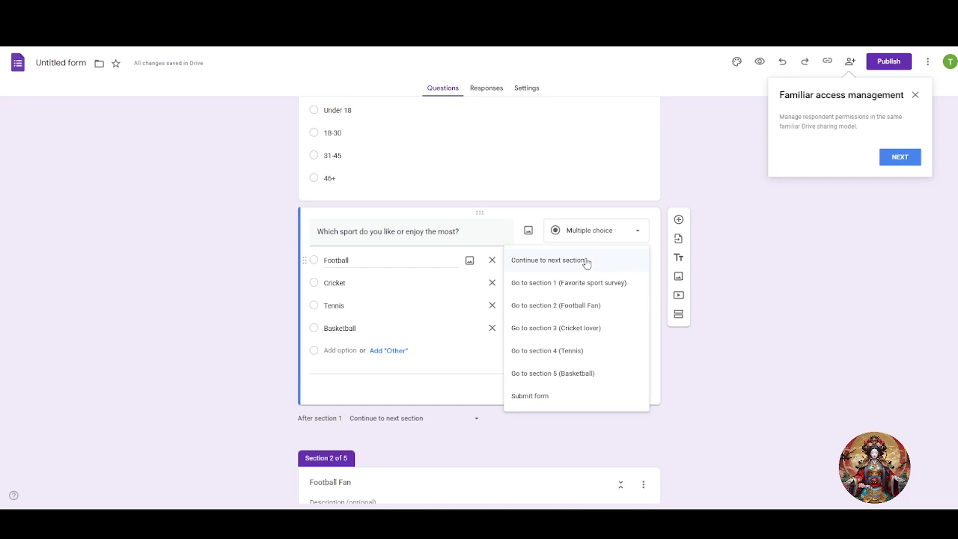
left_click(601, 311)
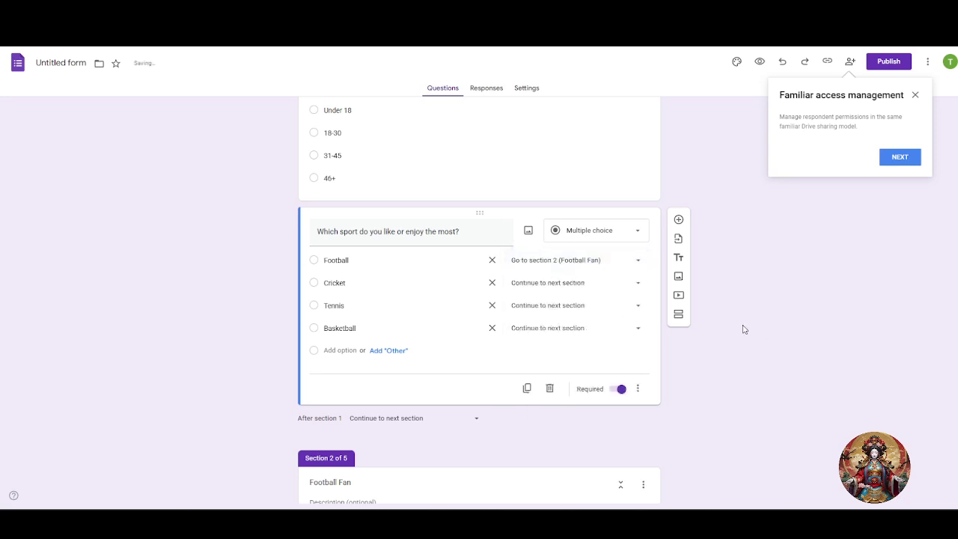
left_click(585, 288)
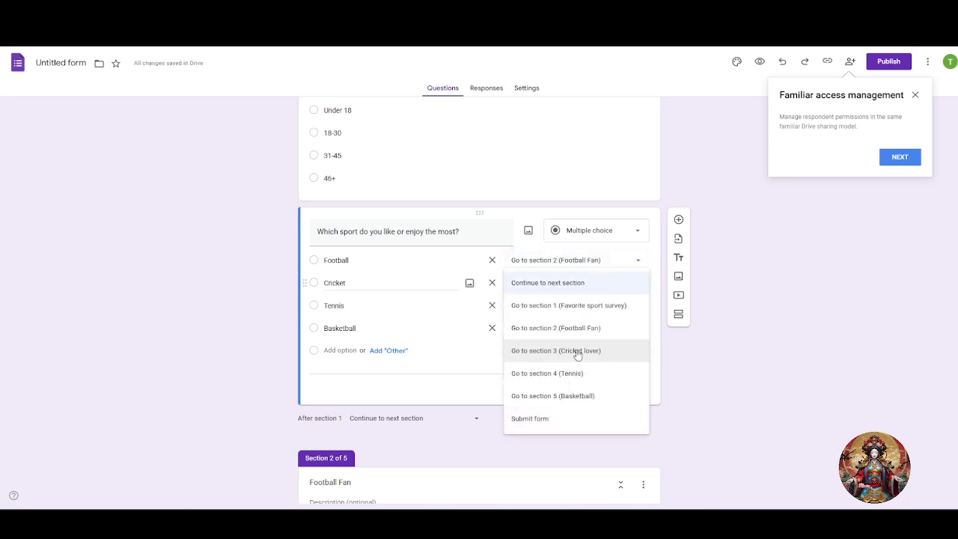
left_click(575, 350)
Route the Tennis answer to section 4 (Tennis) and the Basketball answer to section 5 (Basketball).
left_click(603, 308)
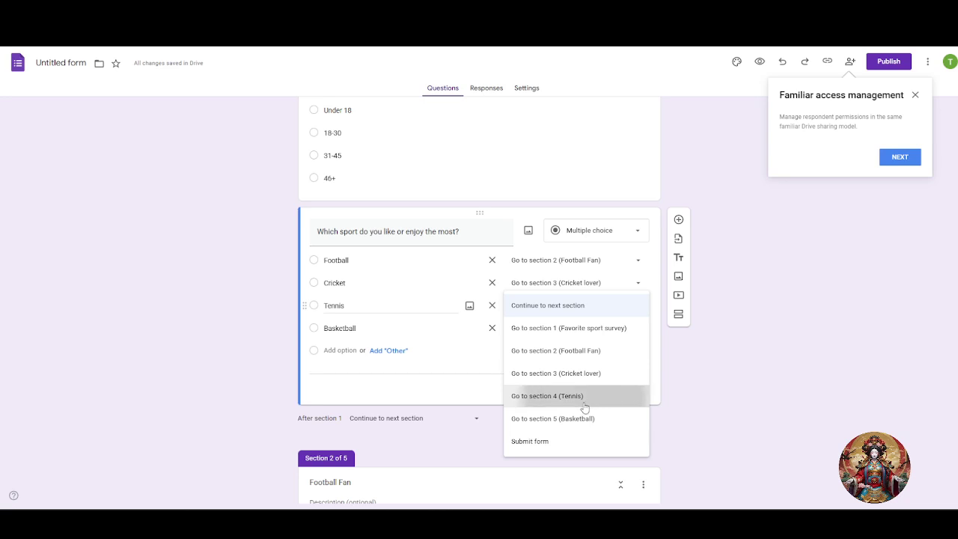
left_click(584, 398)
left_click(592, 333)
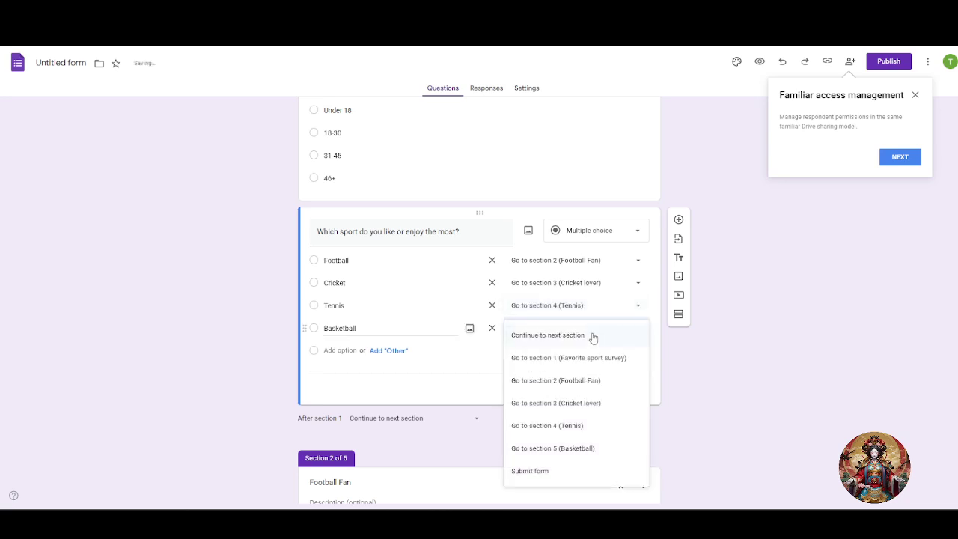
left_click(599, 449)
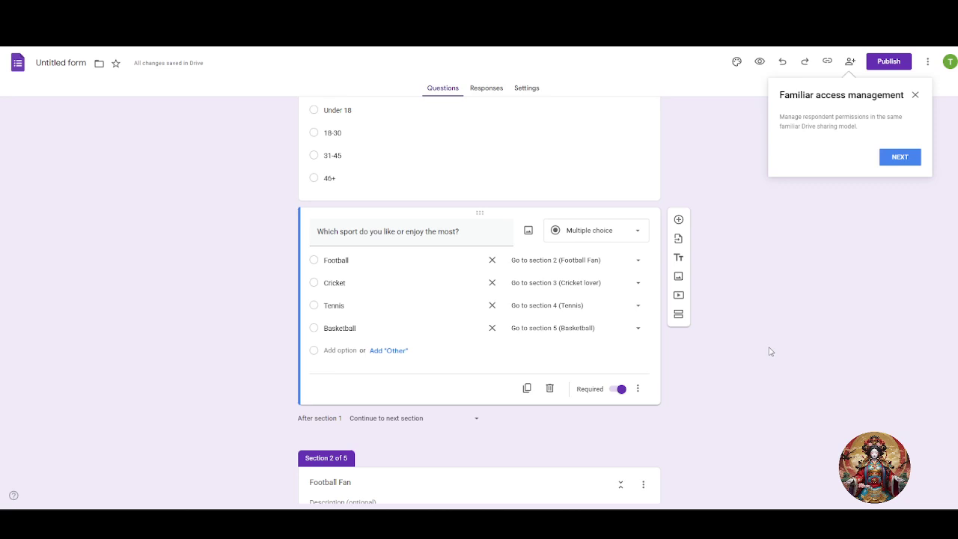
Set the form to be submitted after section 2, Football Fan, instead of continuing to the next section.
scroll(727, 321, "down", 3)
scroll(359, 309, "up", 3)
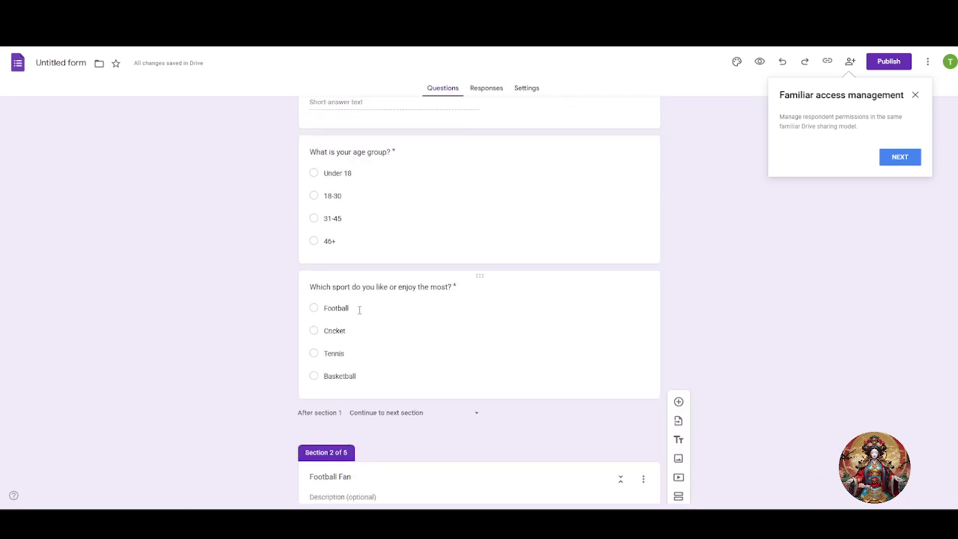
scroll(359, 308, "up", 2)
scroll(374, 320, "down", 5)
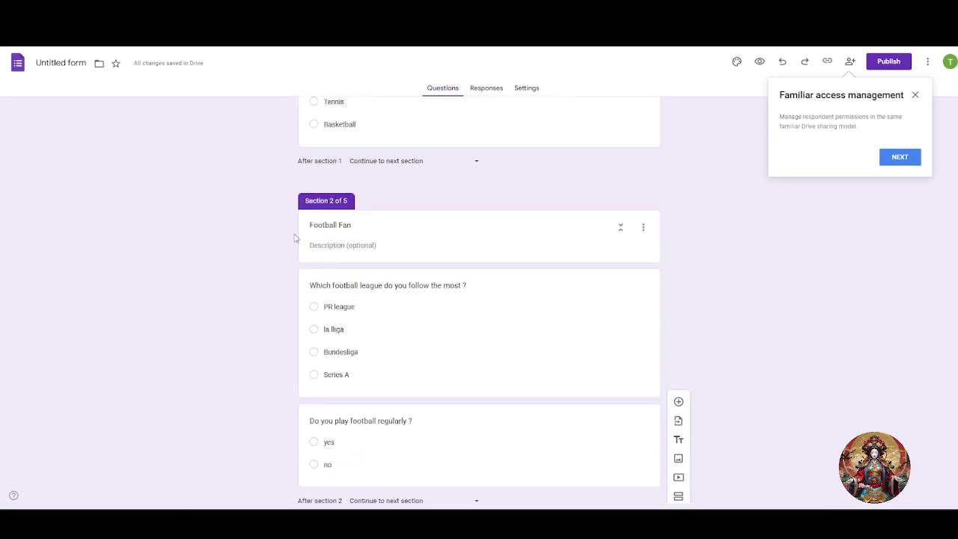
scroll(347, 297, "down", 1)
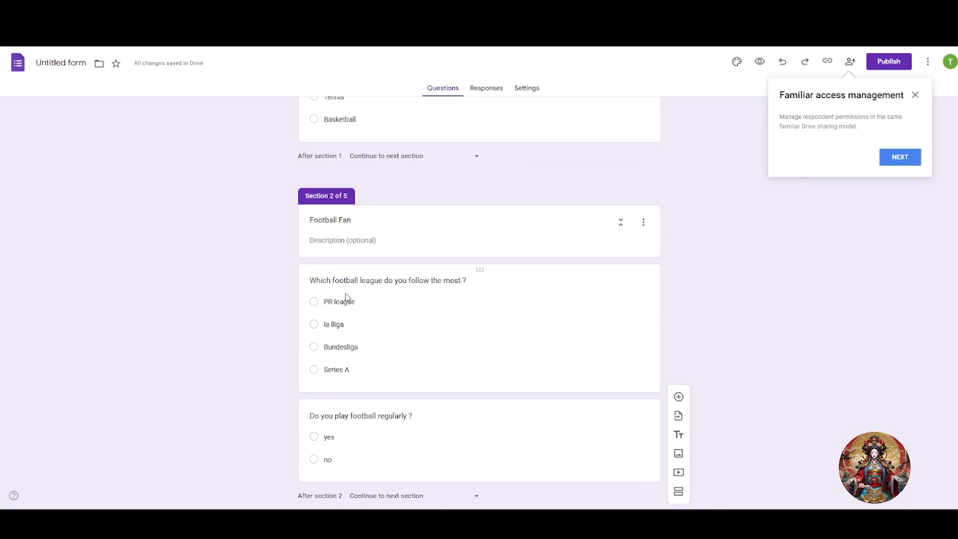
scroll(346, 298, "down", 1)
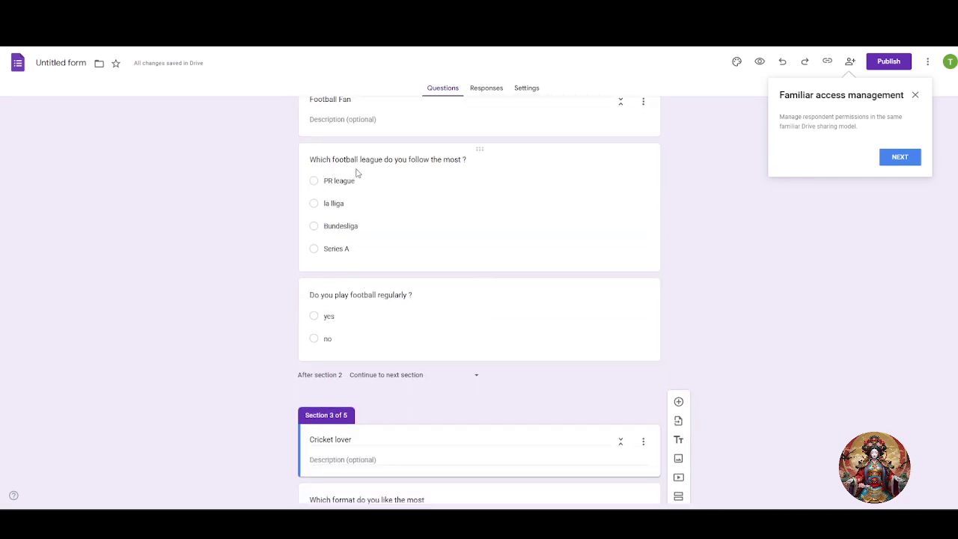
left_click(456, 381)
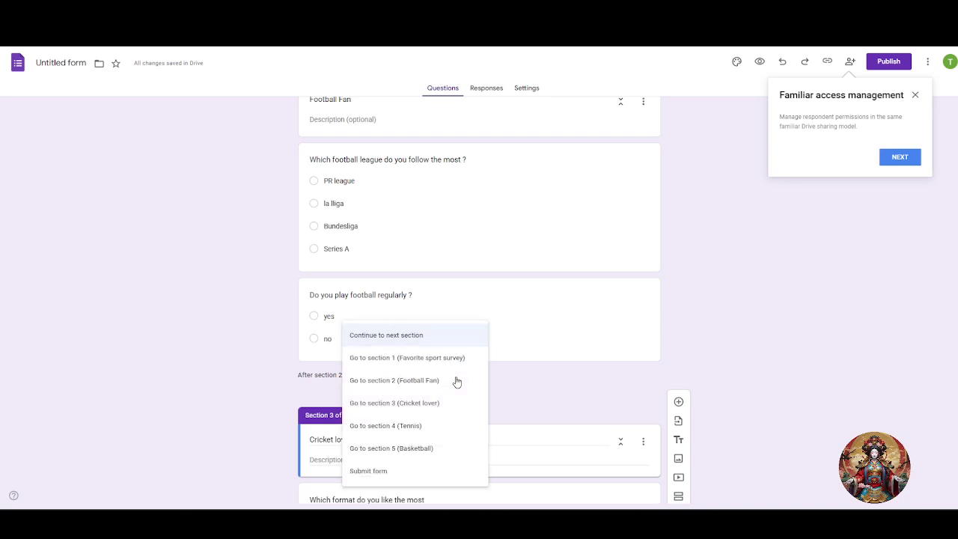
left_click(406, 470)
Set the form to be submitted after section 3, Cricket lover.
scroll(487, 383, "down", 4)
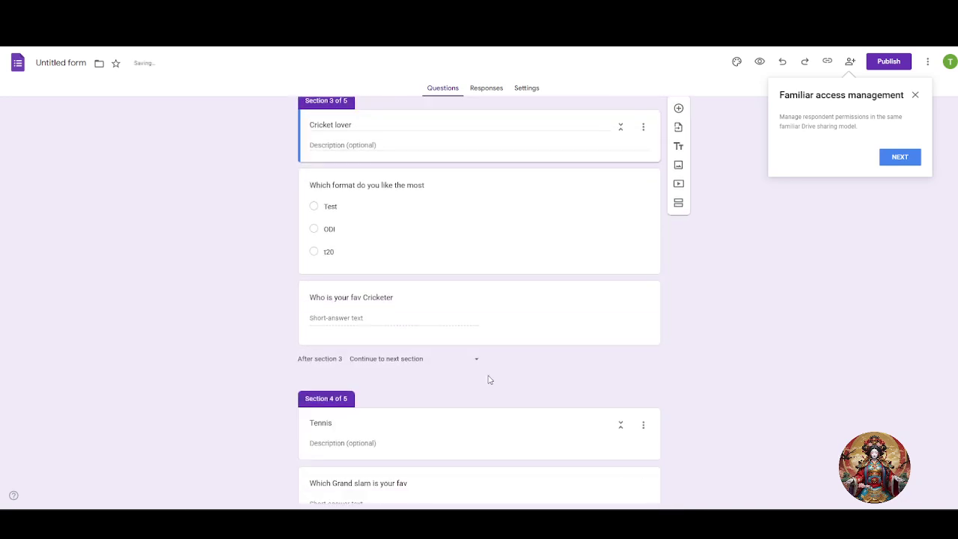
left_click(411, 363)
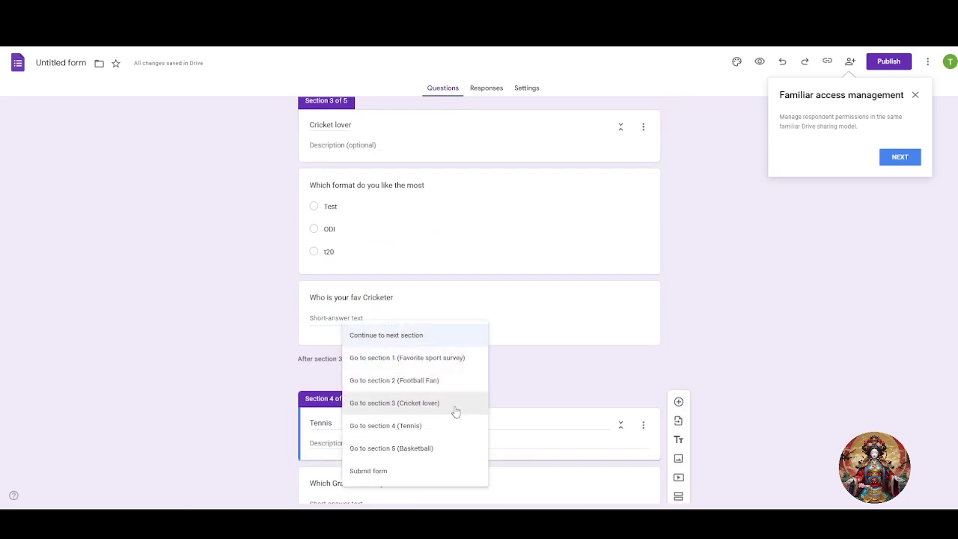
left_click(402, 472)
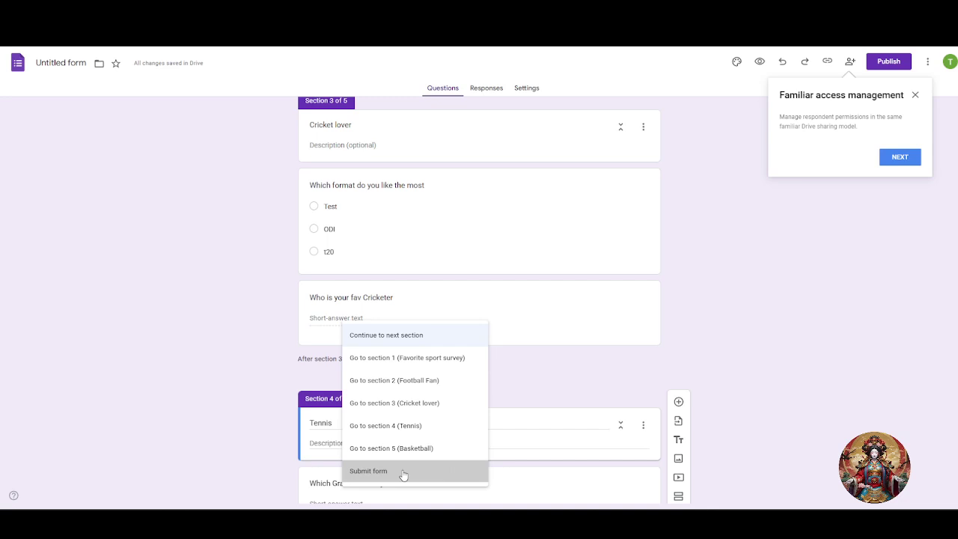
Set the form to be submitted after section 4, Tennis.
scroll(426, 434, "down", 3)
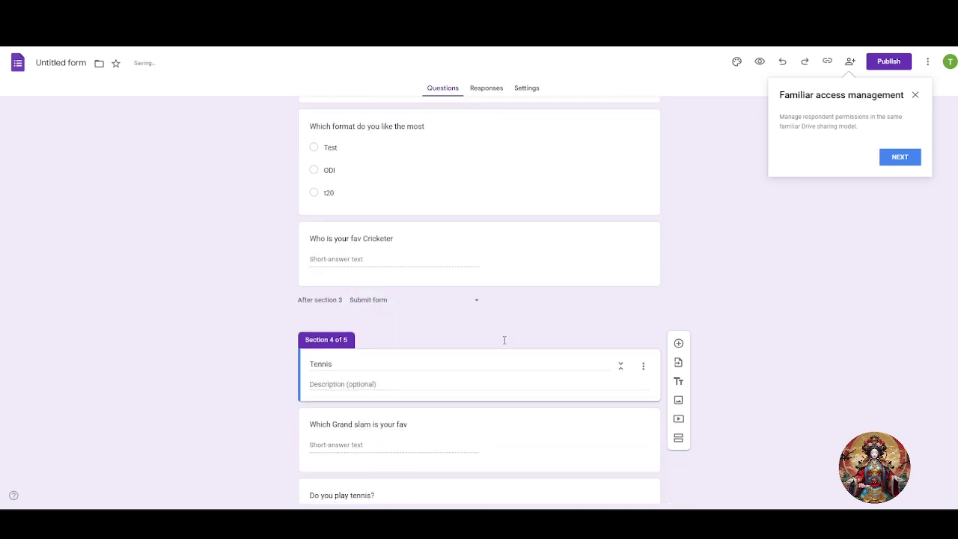
scroll(376, 416, "down", 2)
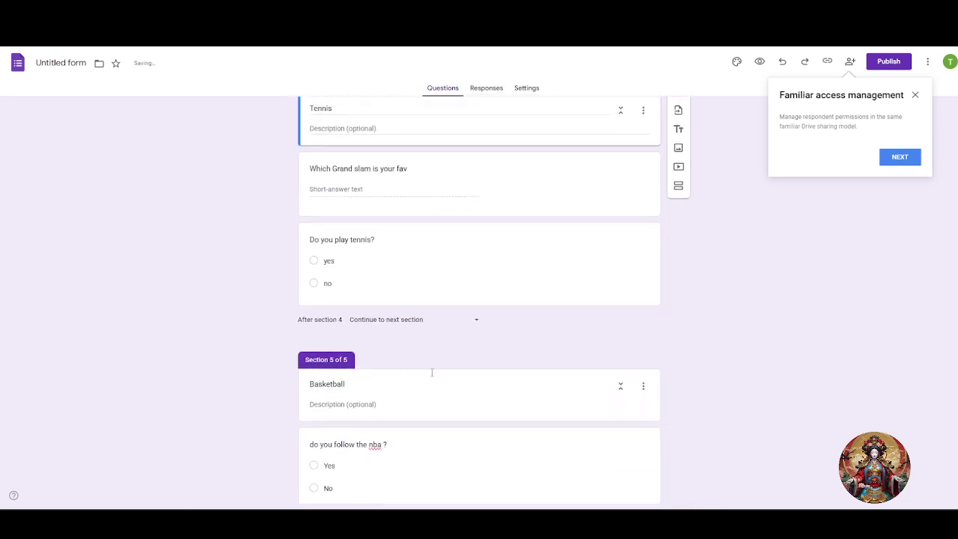
left_click(418, 323)
left_click(370, 471)
scroll(481, 391, "down", 2)
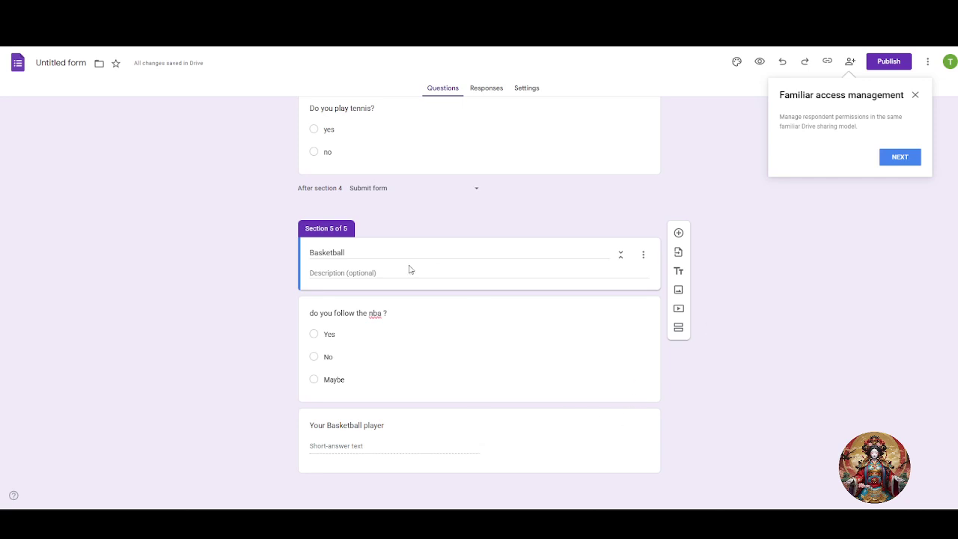
scroll(374, 329, "up", 1)
scroll(276, 401, "down", 1)
scroll(396, 399, "up", 20)
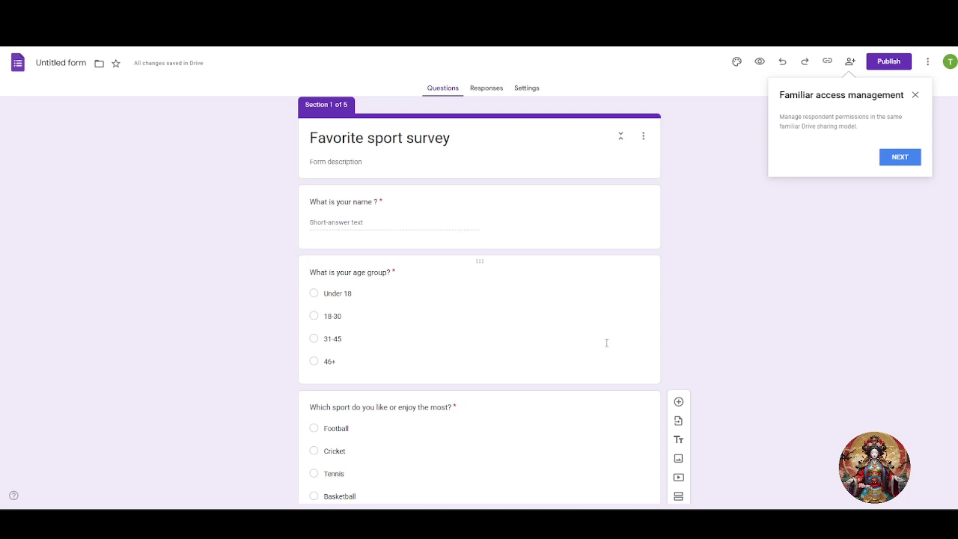
left_click(606, 348)
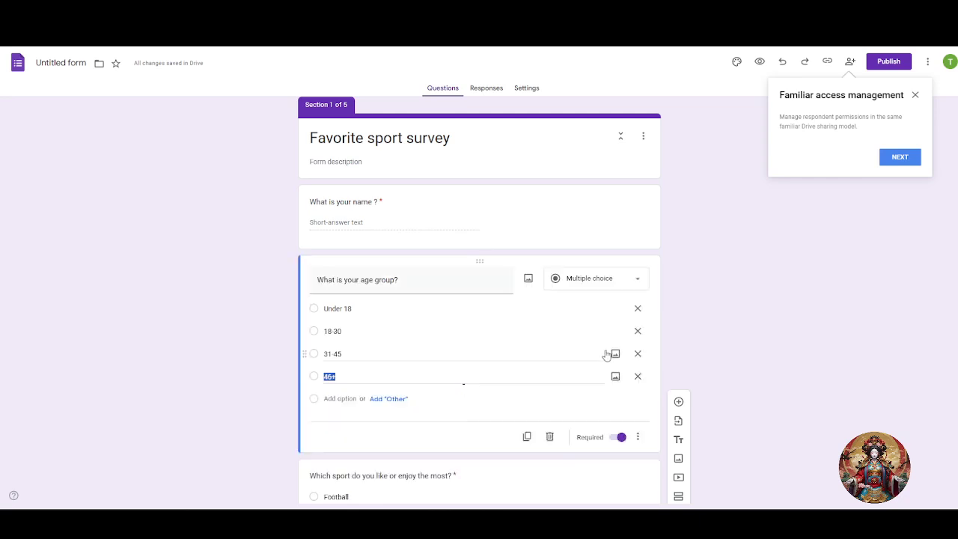
left_click(746, 299)
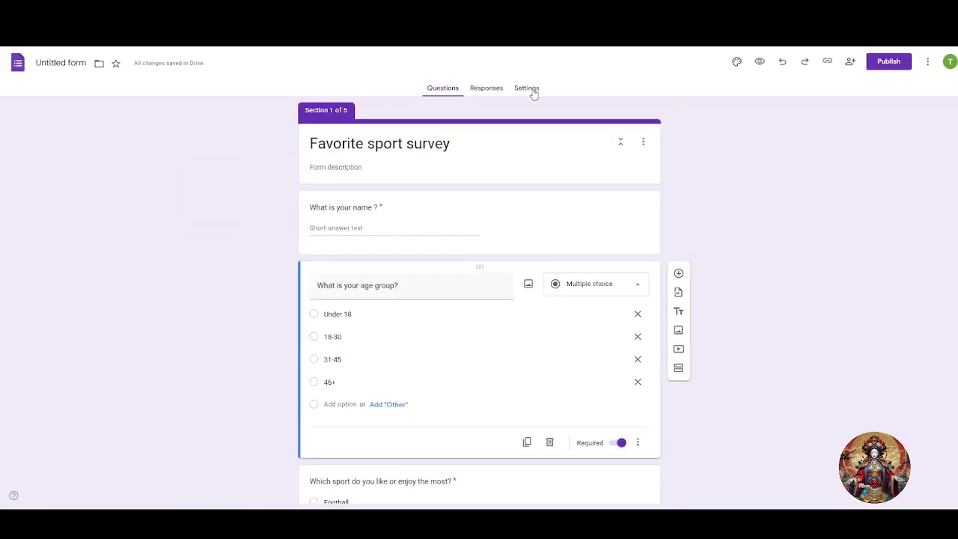
Review the form's presentation settings, including the show progress bar and shuffle question order options.
left_click(534, 78)
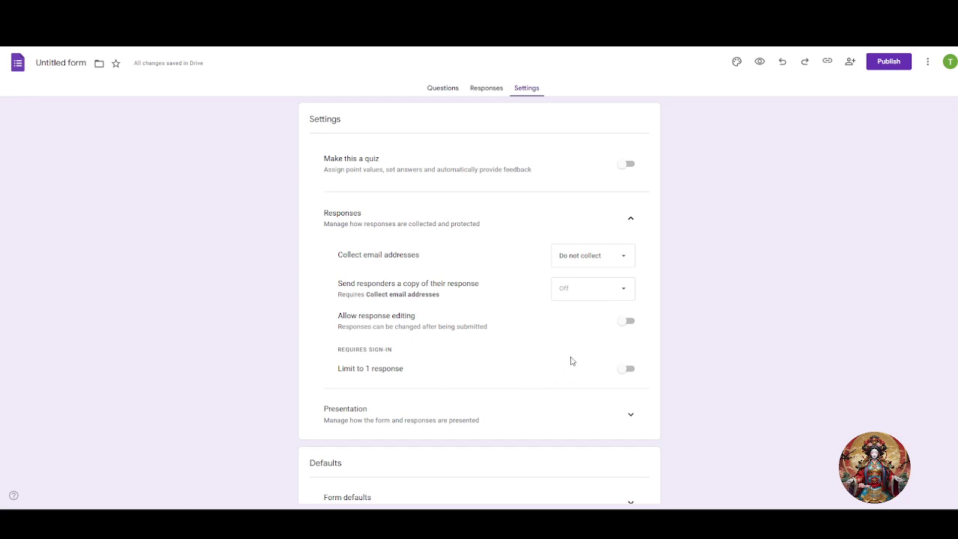
scroll(570, 360, "down", 2)
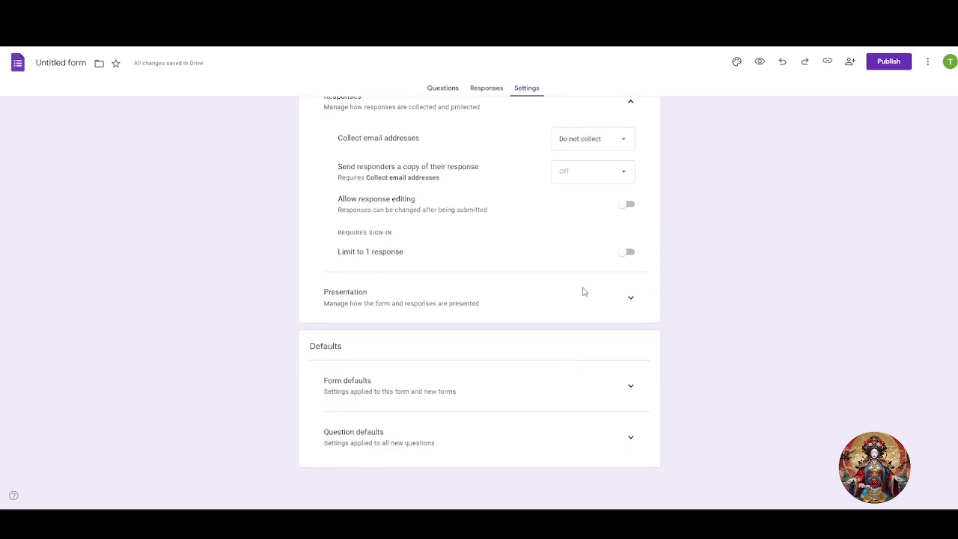
left_click(624, 303)
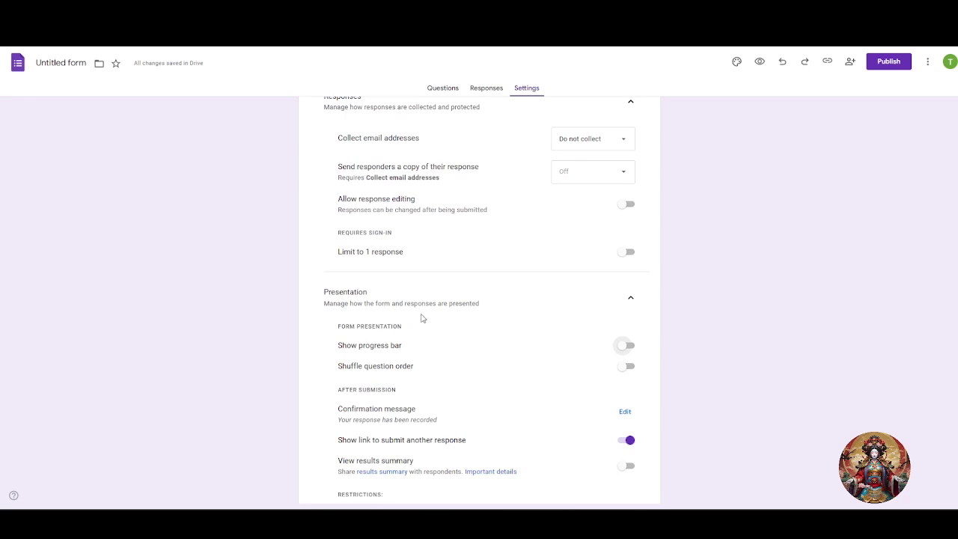
scroll(421, 318, "down", 1)
left_click_drag(329, 282, 424, 283)
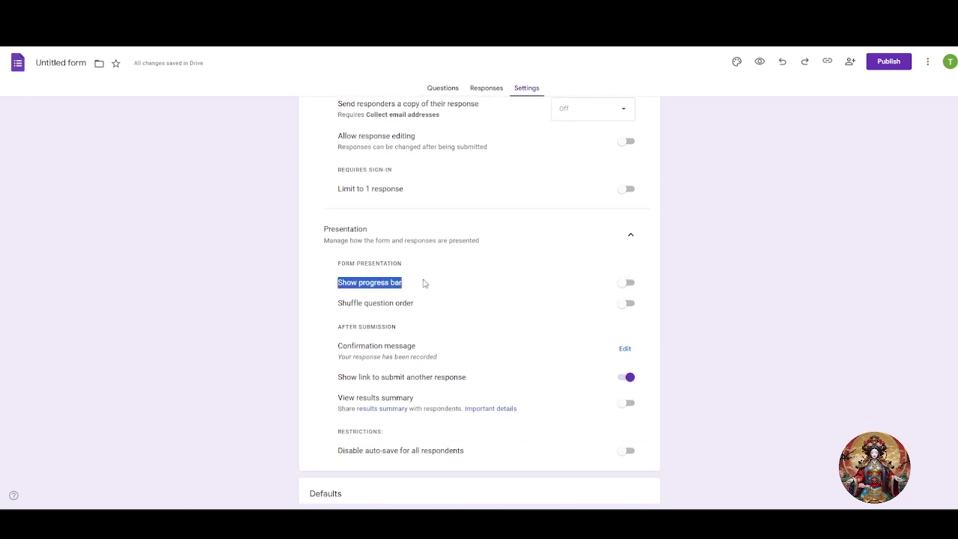
left_click_drag(347, 304, 432, 304)
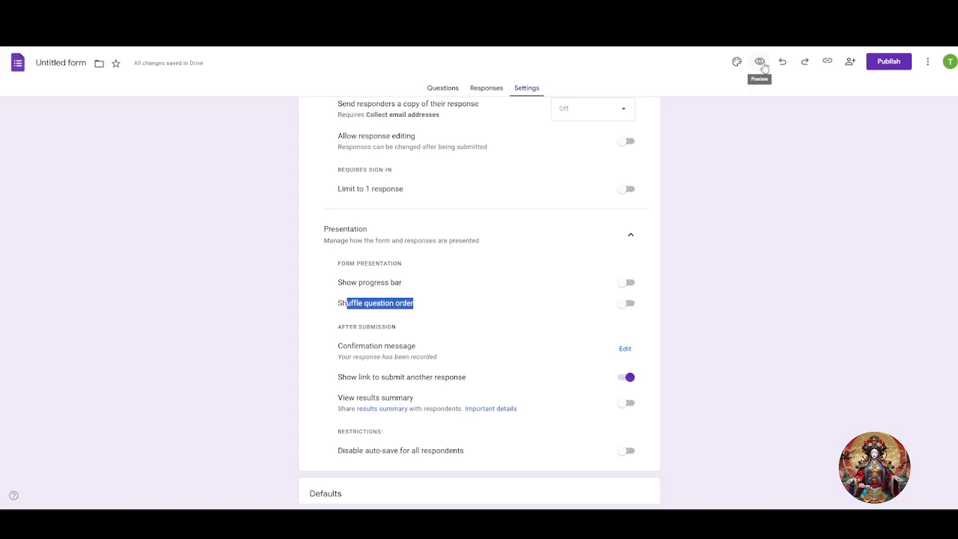
Preview the form and fill in the first section with name abcd, age group Under 18 and sport Football, continuing to its follow-up section.
left_click(760, 63)
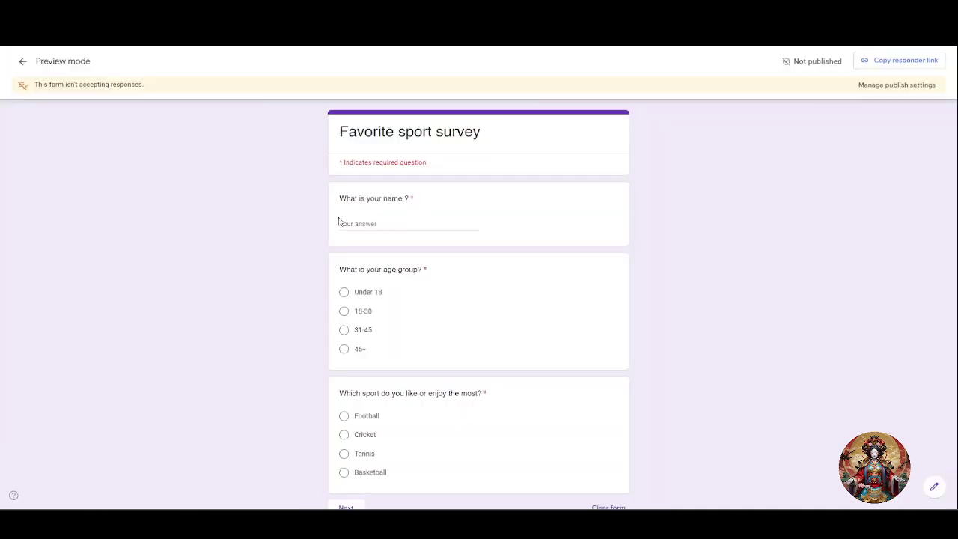
left_click(389, 224)
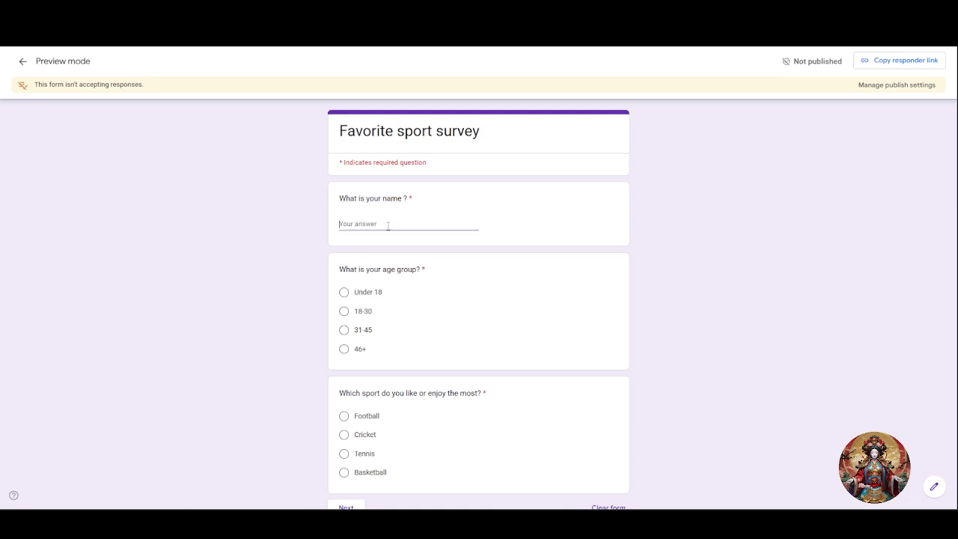
type("abcd")
left_click(346, 292)
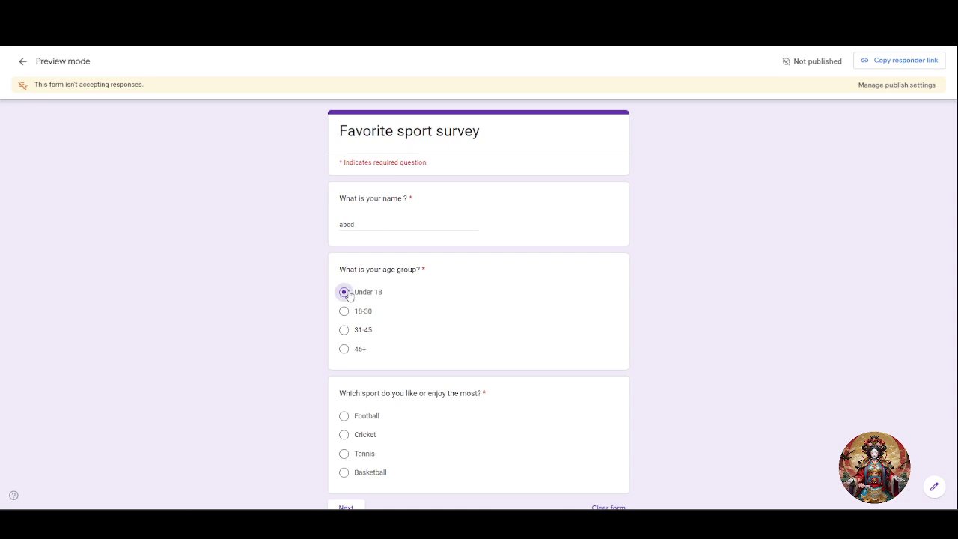
scroll(366, 307, "down", 2)
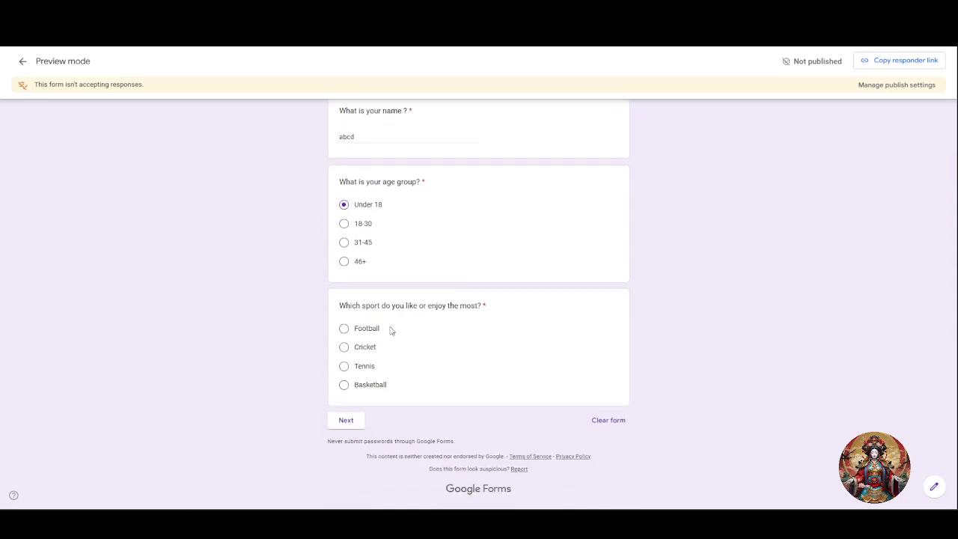
left_click(354, 332)
left_click(348, 425)
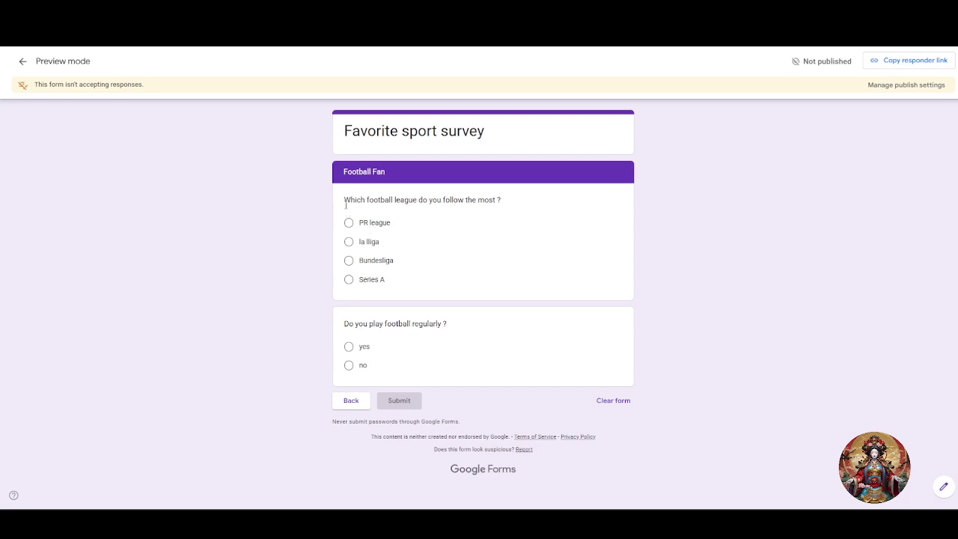
Test the Football Fan section with the answers la lliga and yes, and return to the first section.
left_click_drag(344, 200, 501, 200)
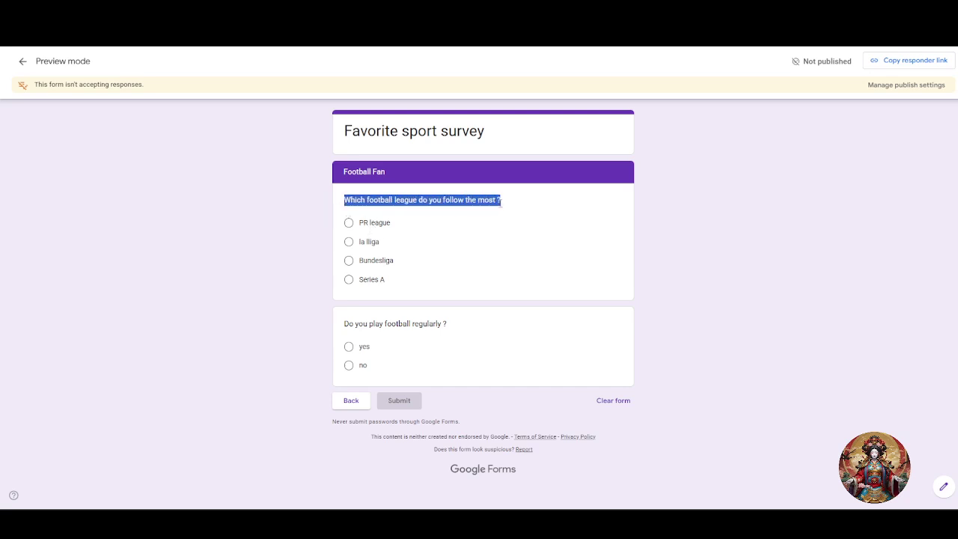
left_click(366, 242)
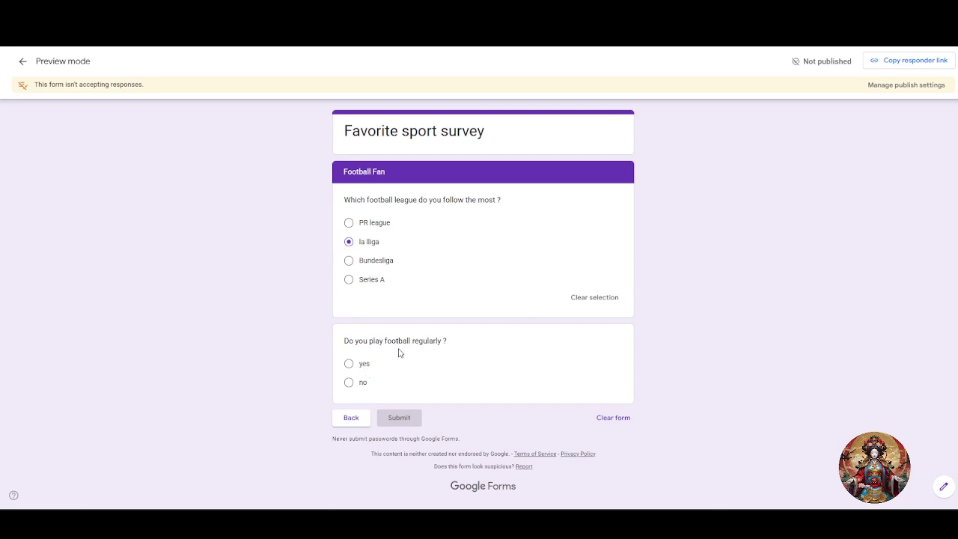
left_click(363, 363)
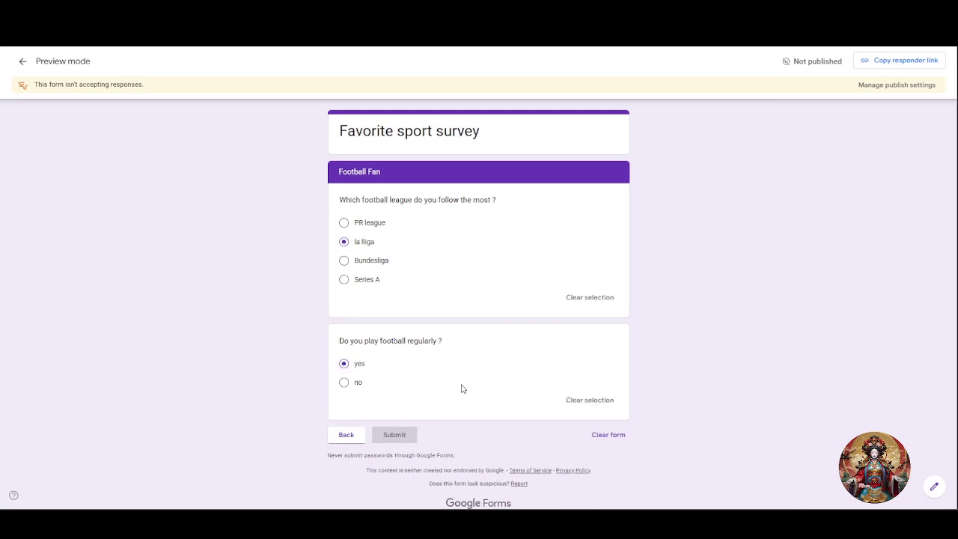
left_click(352, 441)
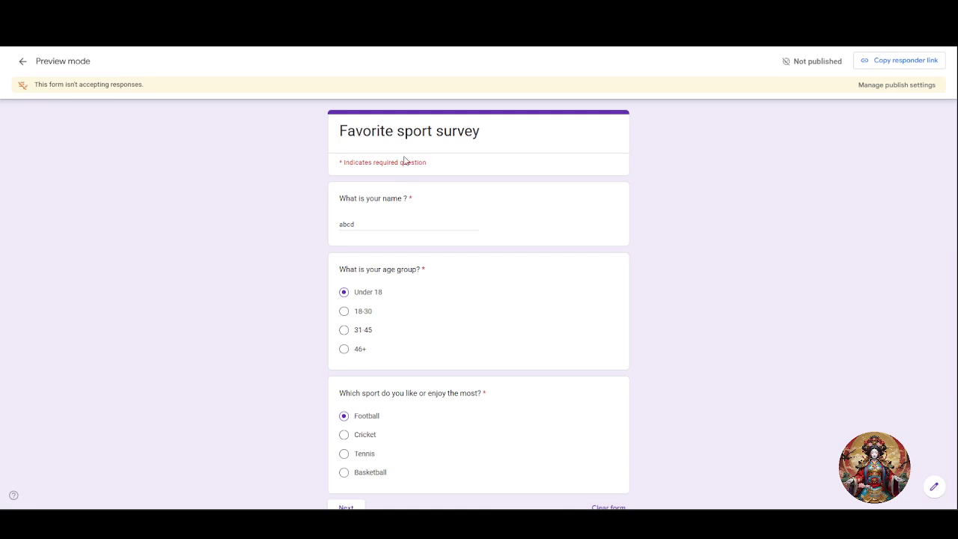
Test the Cricket branch by choosing Cricket as favourite sport and Test as format, and return to the first section.
scroll(390, 324, "down", 2)
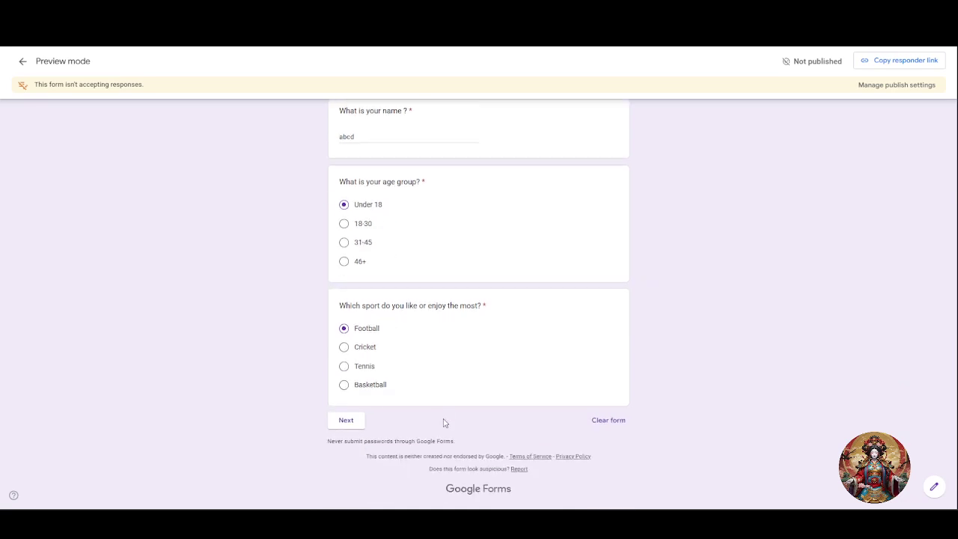
left_click(372, 348)
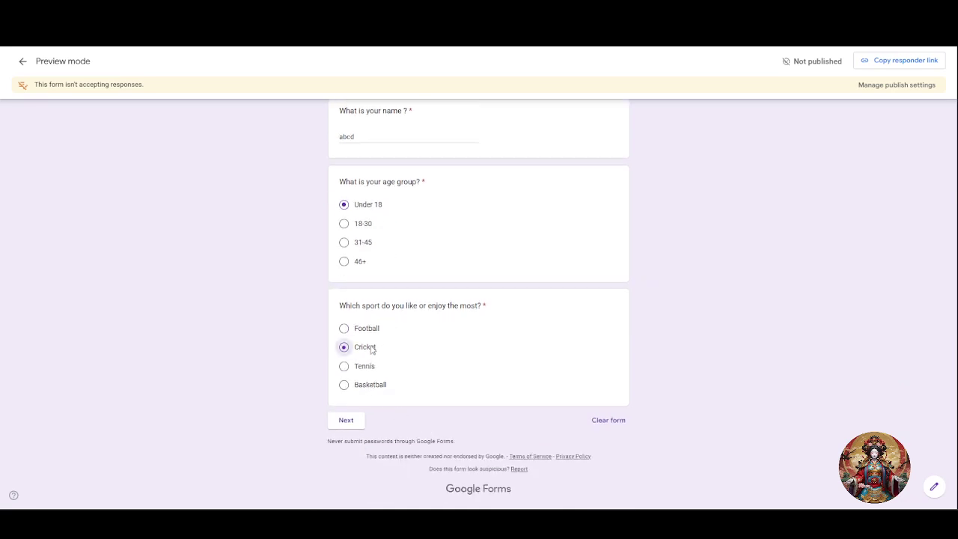
left_click(354, 425)
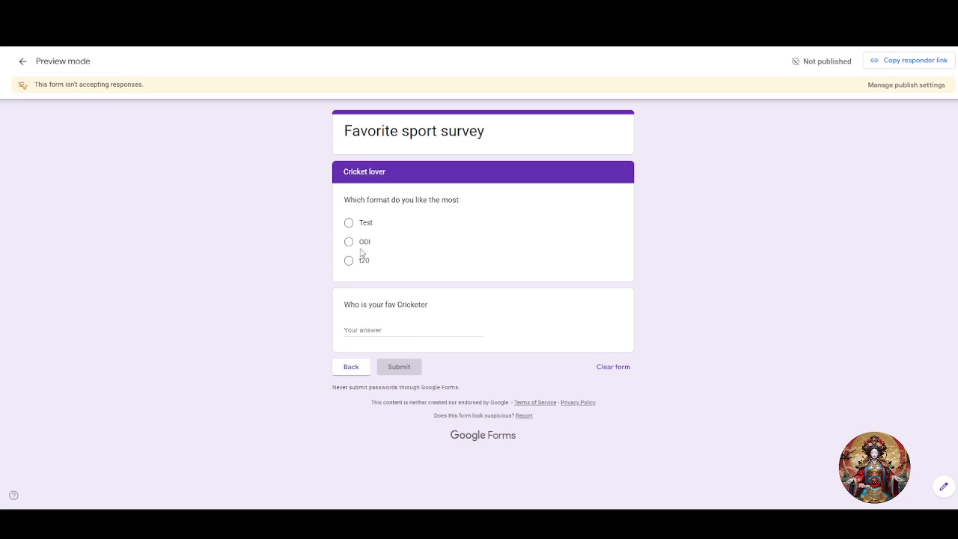
left_click(354, 223)
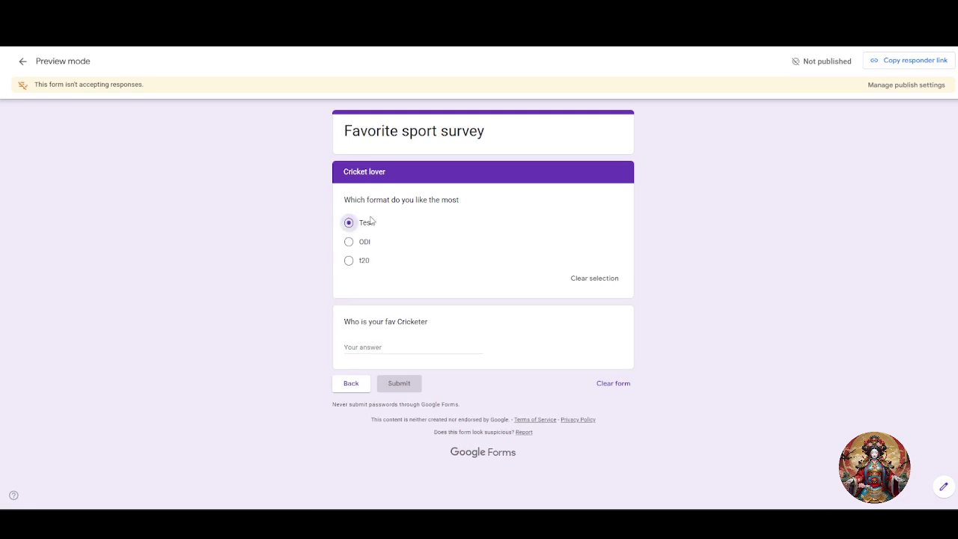
left_click(387, 348)
left_click(362, 390)
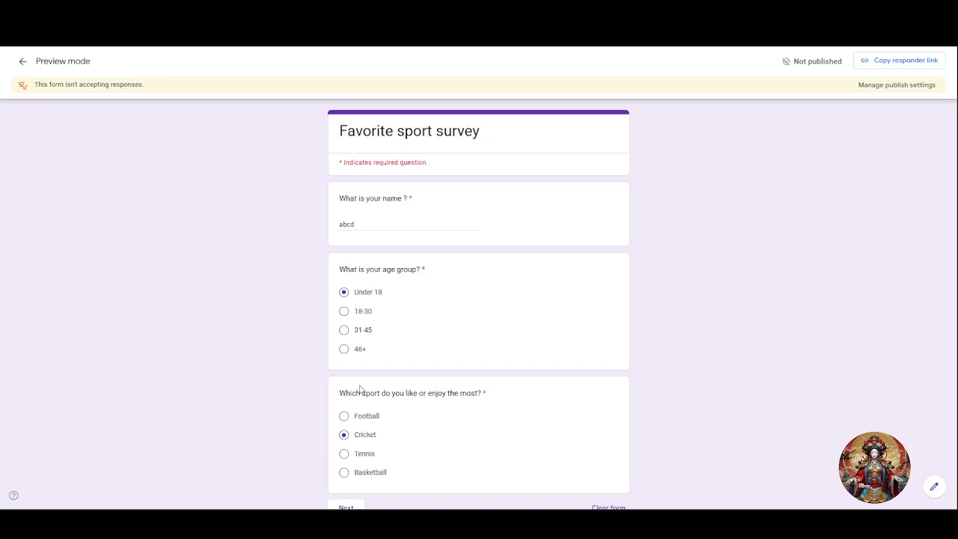
Go back from the preview to the form editor and dismiss the text-styling notice.
left_click(18, 64)
left_click(532, 115)
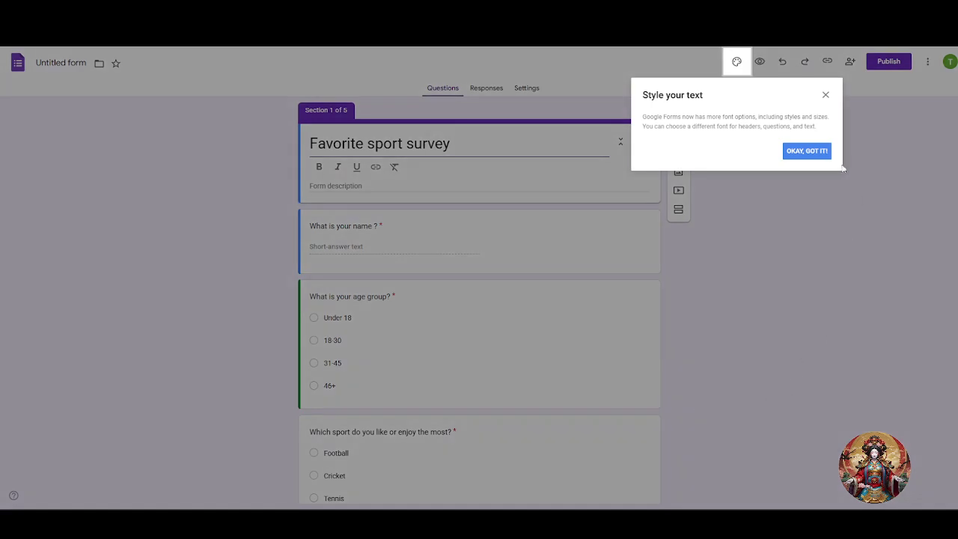
left_click(811, 152)
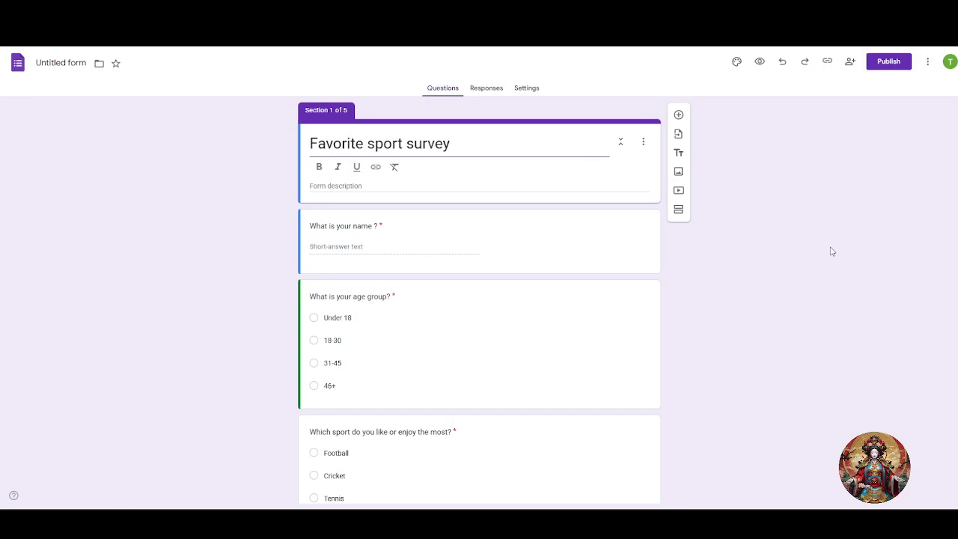
Check the form's collaborator sharing and responder link options.
left_click(851, 66)
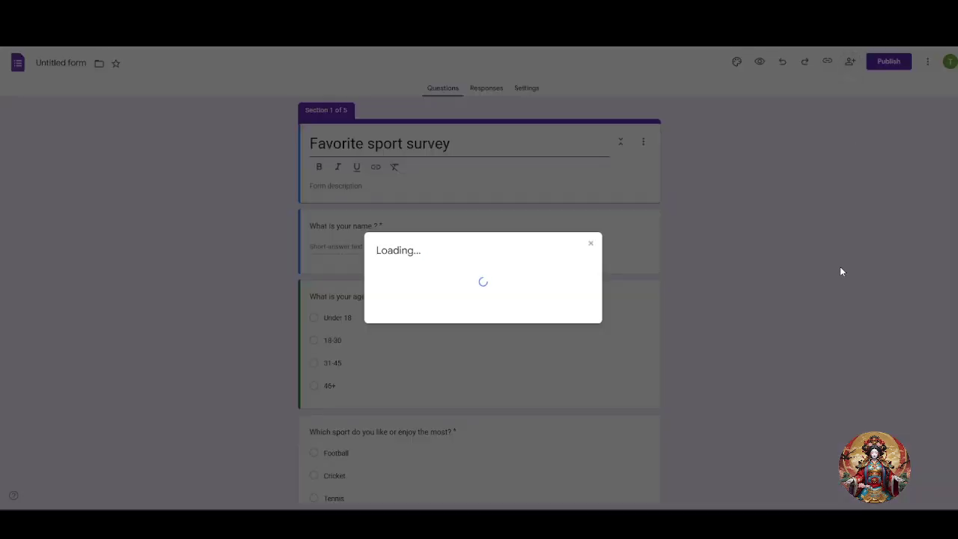
left_click(699, 180)
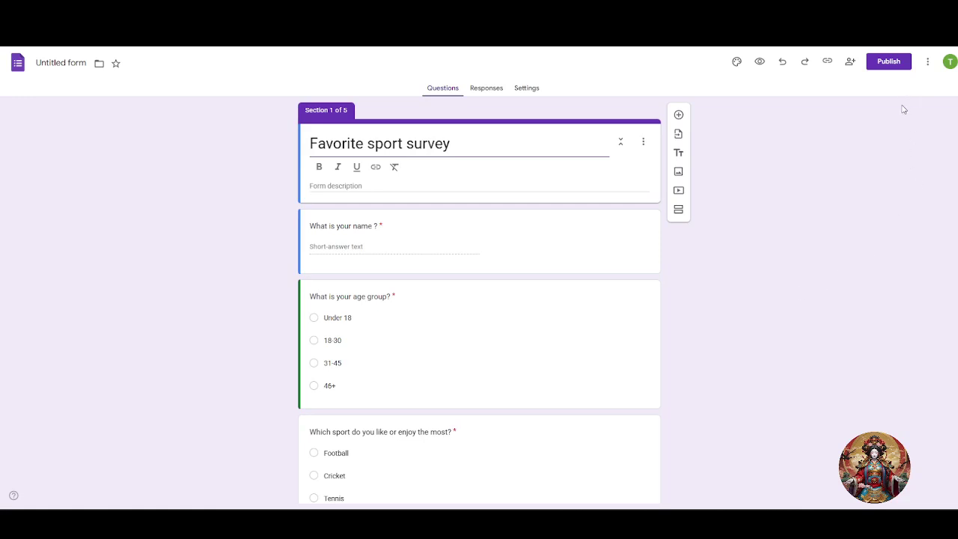
left_click(827, 61)
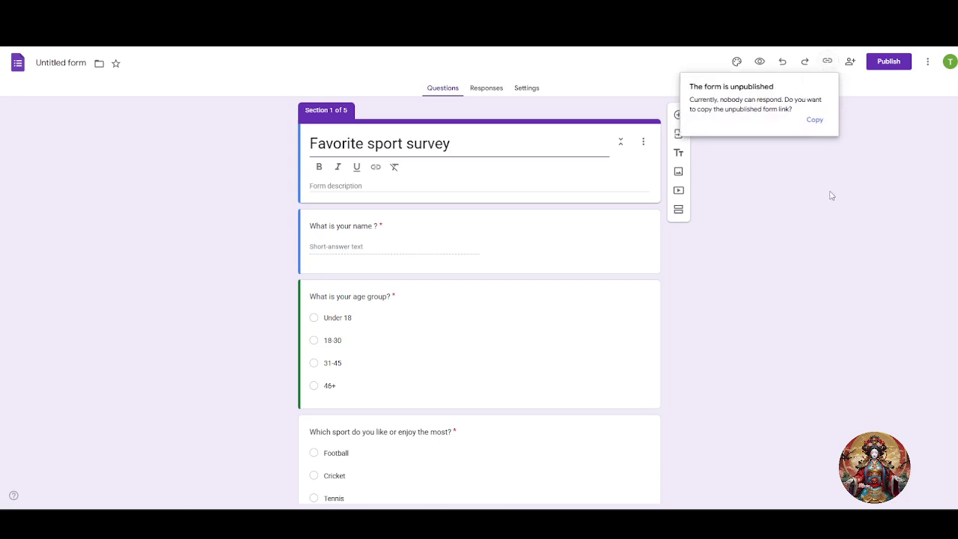